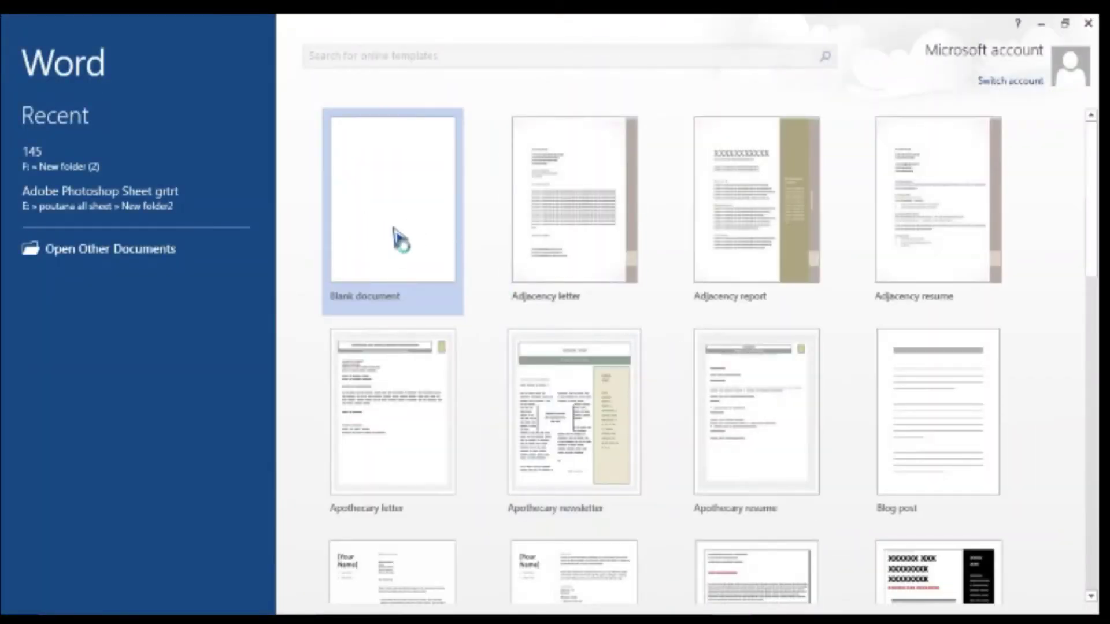
Create Document1 as a blank document from the Word start screen
{"action": "left_click", "coordinate": [398, 236]}
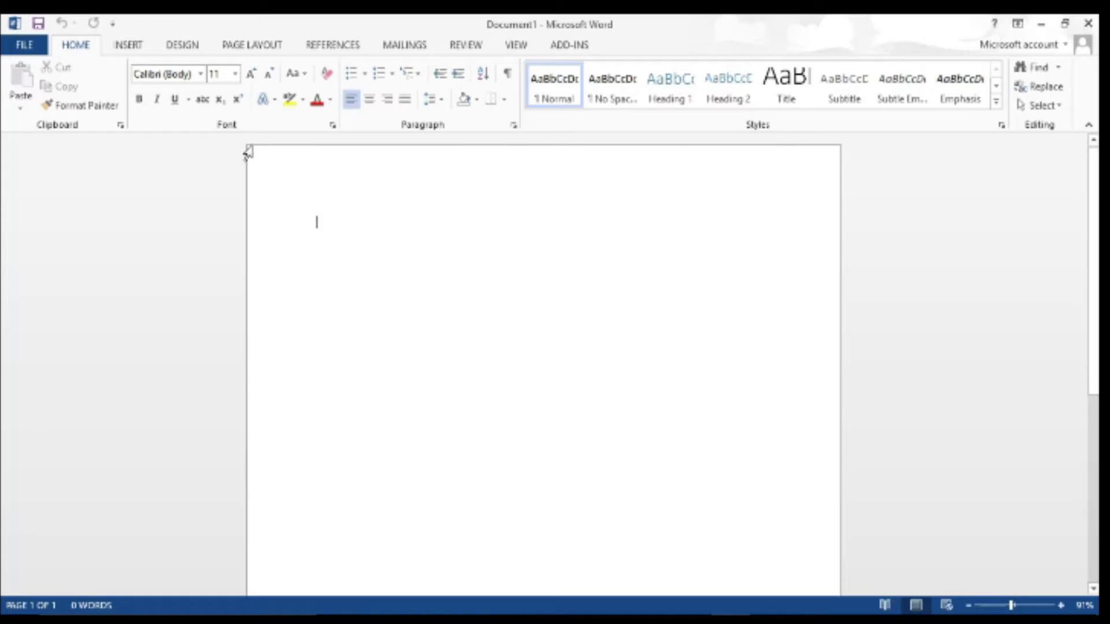
Insert the city skyline photo from the Desktop and drag it into place on the page
{"action": "left_click", "coordinate": [131, 49]}
{"action": "left_click", "coordinate": [157, 90]}
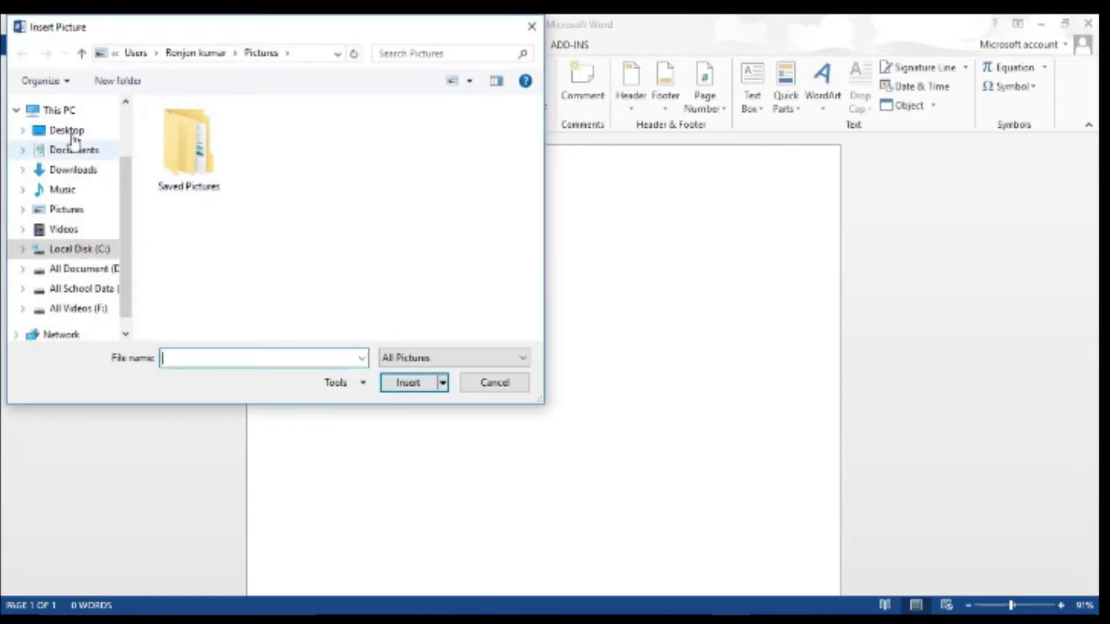
{"action": "left_click", "coordinate": [68, 132]}
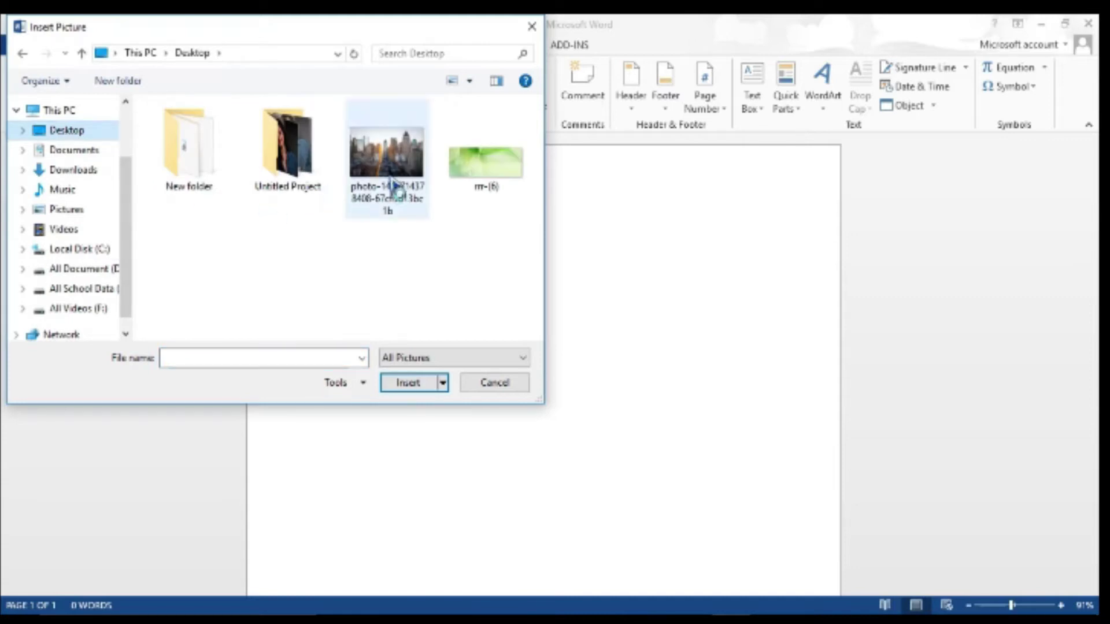
{"action": "double_click", "coordinate": [396, 186]}
{"action": "mouse_move", "coordinate": [427, 232]}
{"action": "left_mouse_down"}
{"action": "mouse_move", "coordinate": [487, 290]}
{"action": "mouse_move", "coordinate": [497, 280]}
{"action": "left_mouse_up"}
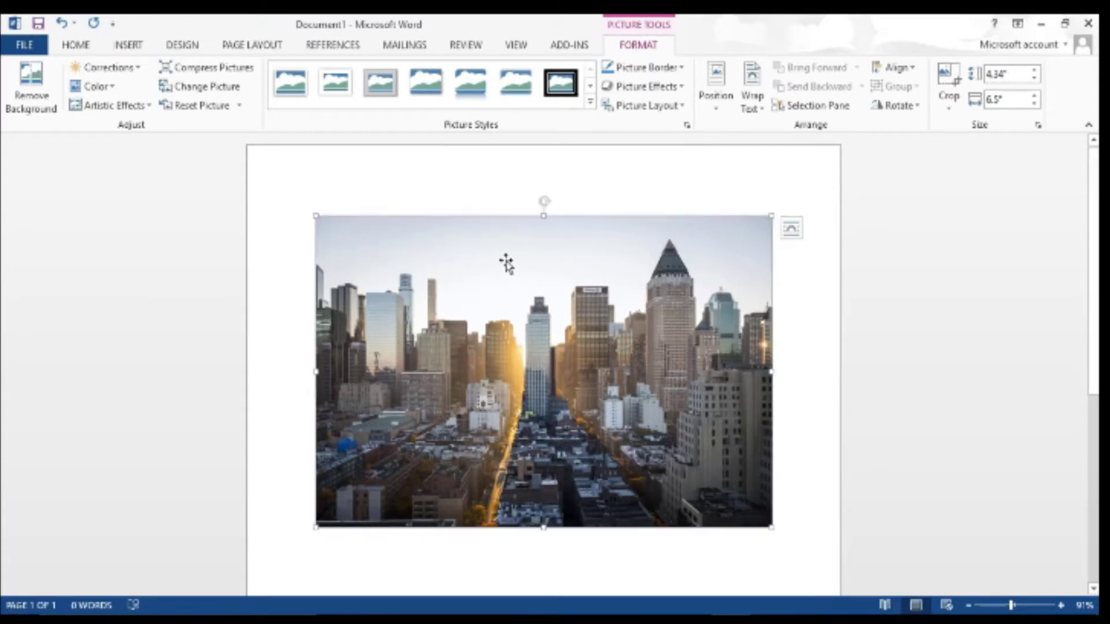
Set the photo to In Front of Text and stretch it to about 4.99" × 8.25" at the page top
{"action": "left_click_drag", "start_coordinate": [772, 371], "coordinate": [812, 371]}
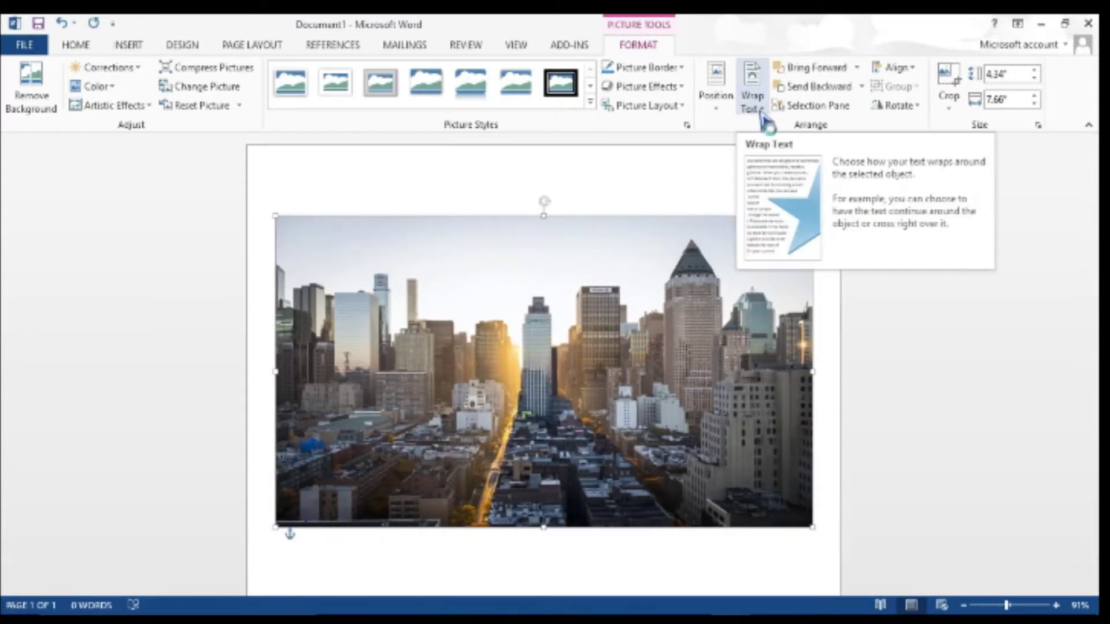
{"action": "left_click", "coordinate": [761, 108]}
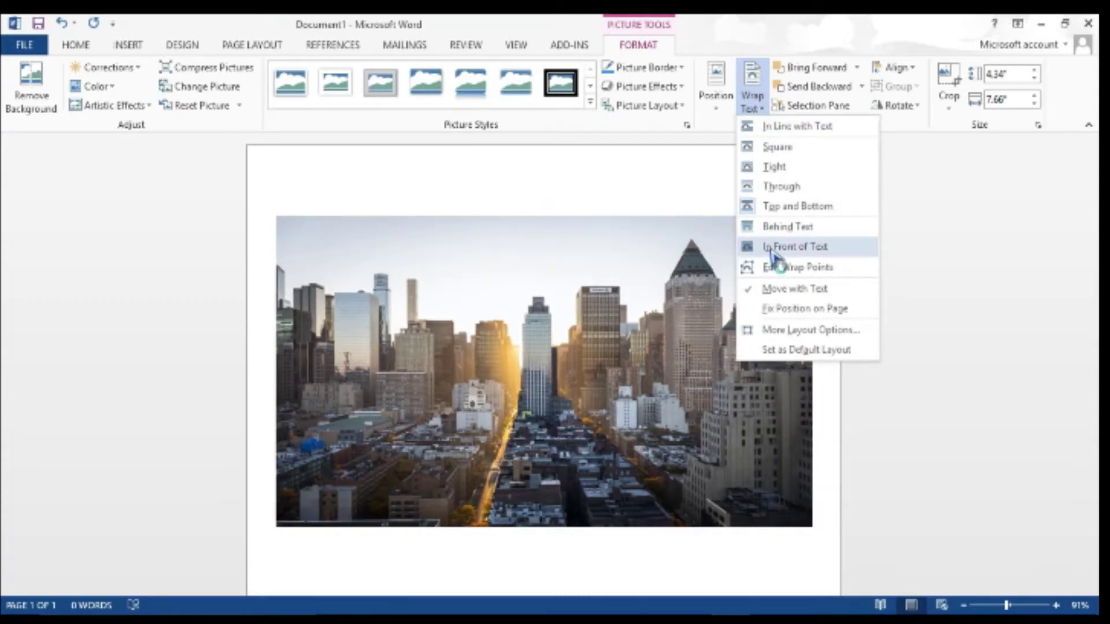
{"action": "left_click", "coordinate": [776, 247]}
{"action": "mouse_move", "coordinate": [641, 341]}
{"action": "left_mouse_down"}
{"action": "mouse_move", "coordinate": [636, 277]}
{"action": "mouse_move", "coordinate": [617, 272]}
{"action": "left_mouse_up"}
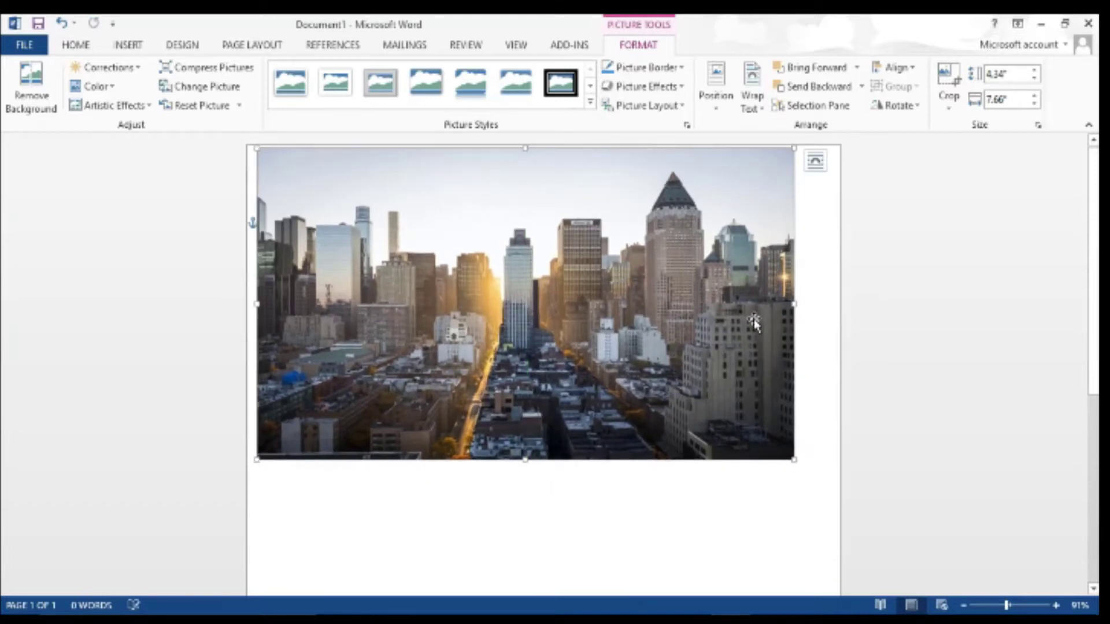
{"action": "left_click_drag", "start_coordinate": [795, 303], "coordinate": [834, 302]}
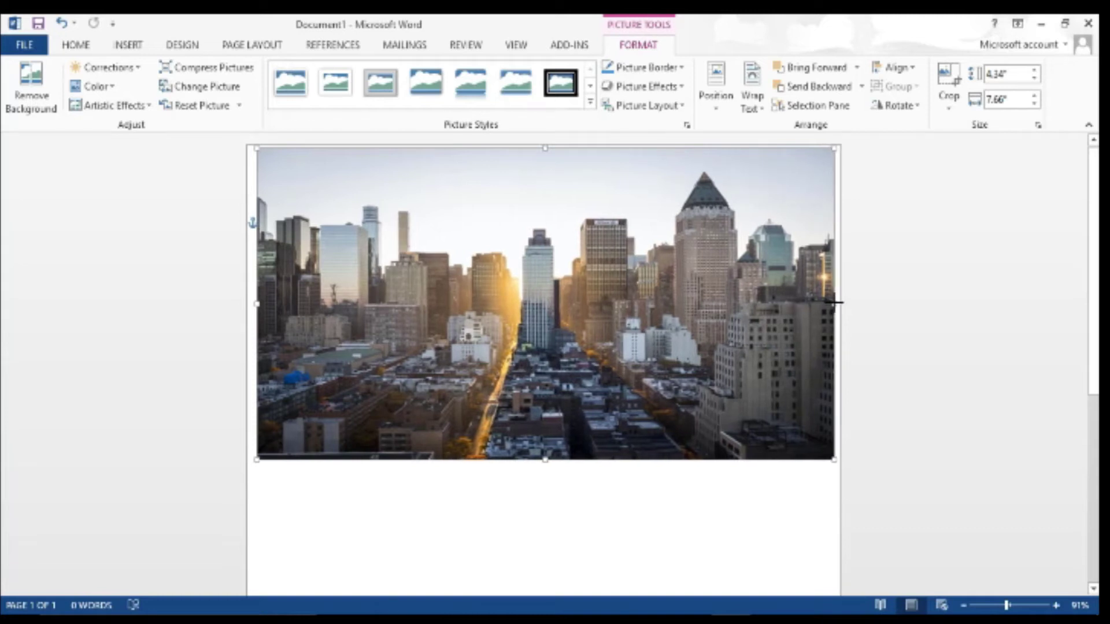
{"action": "left_click_drag", "start_coordinate": [545, 462], "coordinate": [545, 508]}
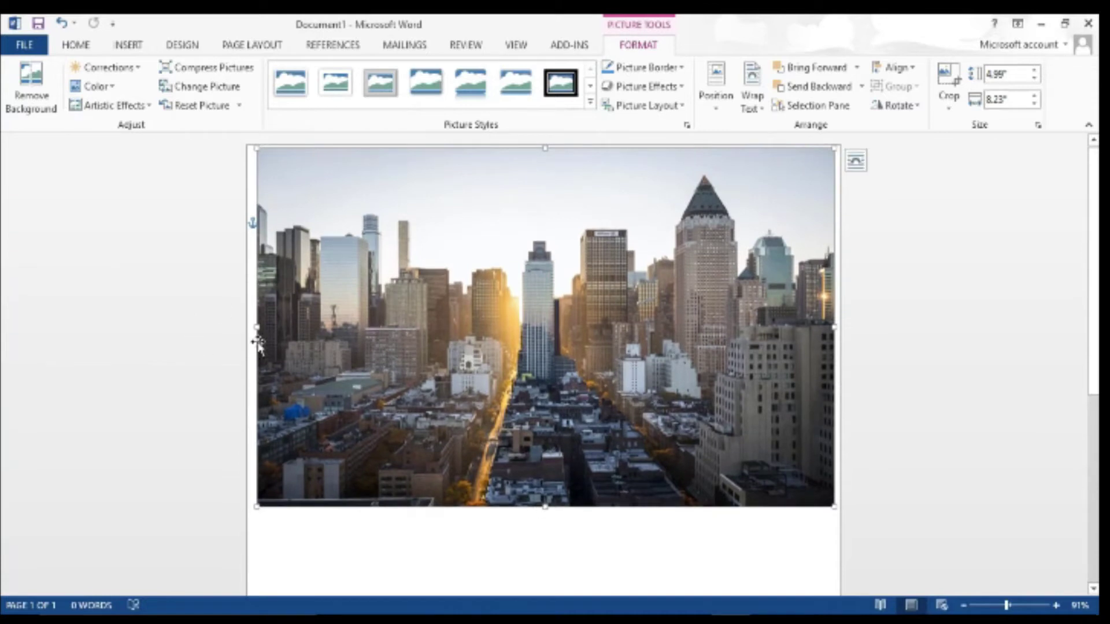
{"action": "left_click_drag", "start_coordinate": [258, 327], "coordinate": [256, 328]}
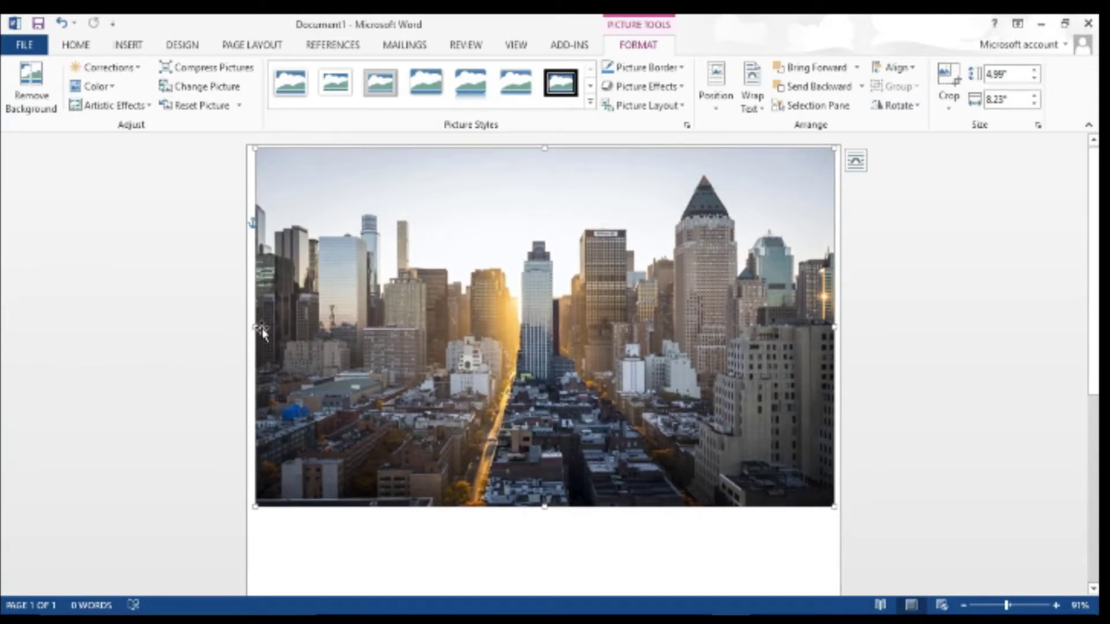
{"action": "left_click_drag", "start_coordinate": [392, 353], "coordinate": [393, 359]}
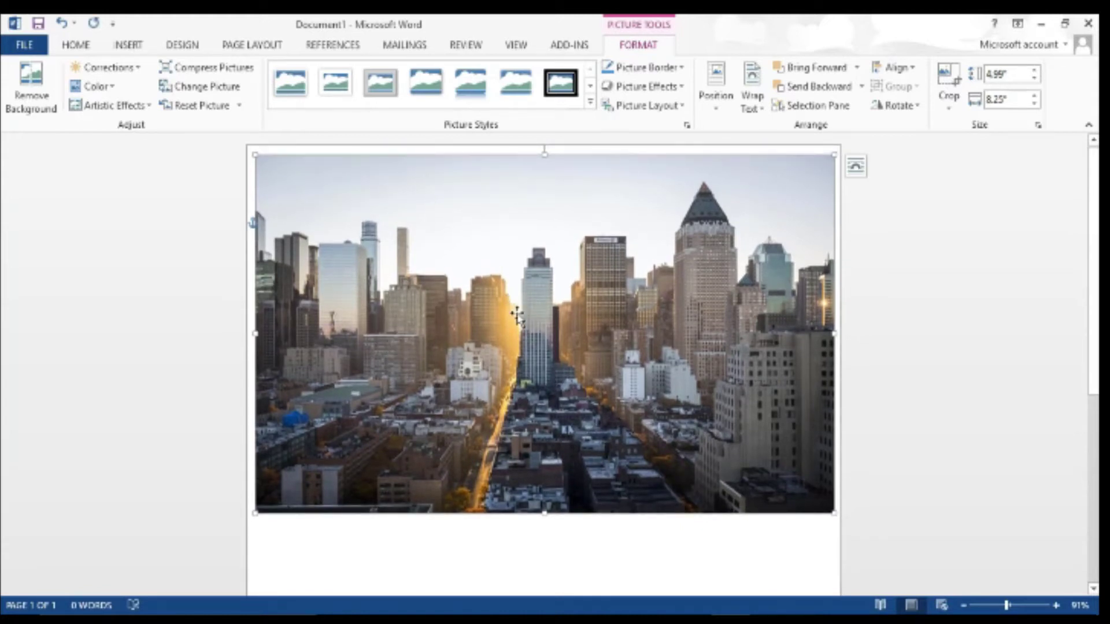
{"action": "left_click", "coordinate": [385, 268]}
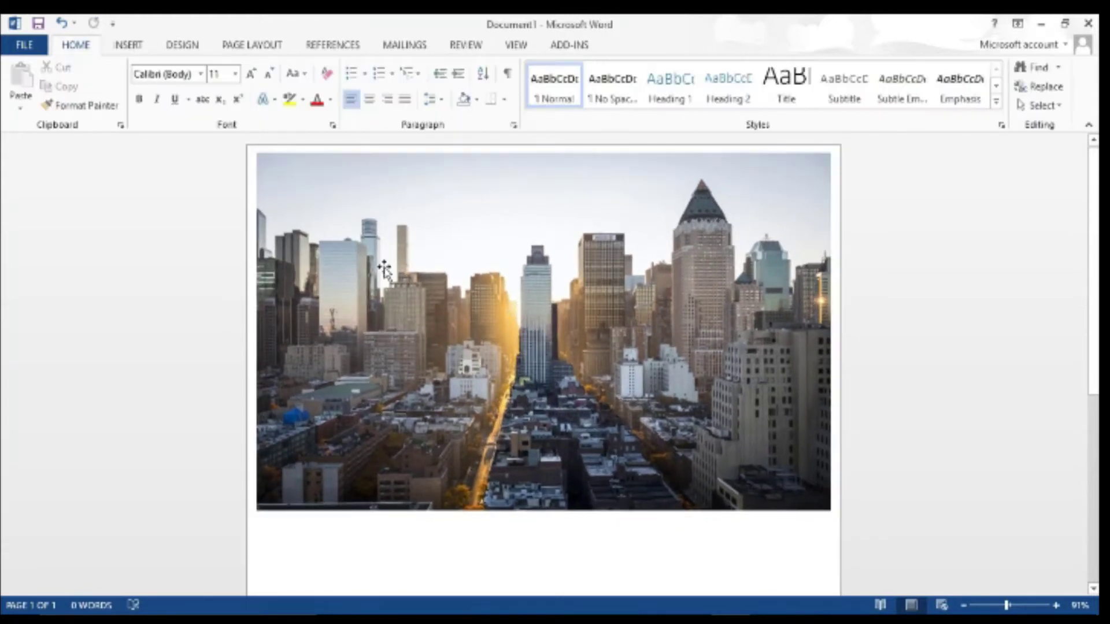
Draw a rectangle covering the whole page
{"action": "left_click", "coordinate": [131, 46]}
{"action": "left_click", "coordinate": [223, 96]}
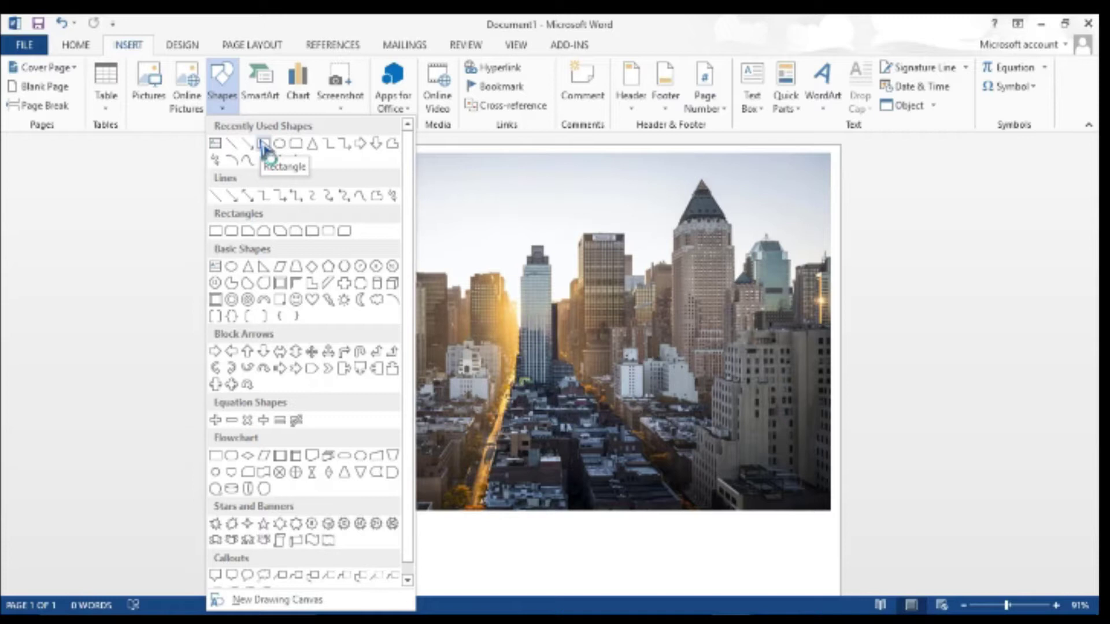
{"action": "left_click", "coordinate": [263, 144]}
{"action": "mouse_move", "coordinate": [246, 147]}
{"action": "left_mouse_down"}
{"action": "mouse_move", "coordinate": [689, 586]}
{"action": "mouse_move", "coordinate": [838, 581]}
{"action": "left_mouse_up"}
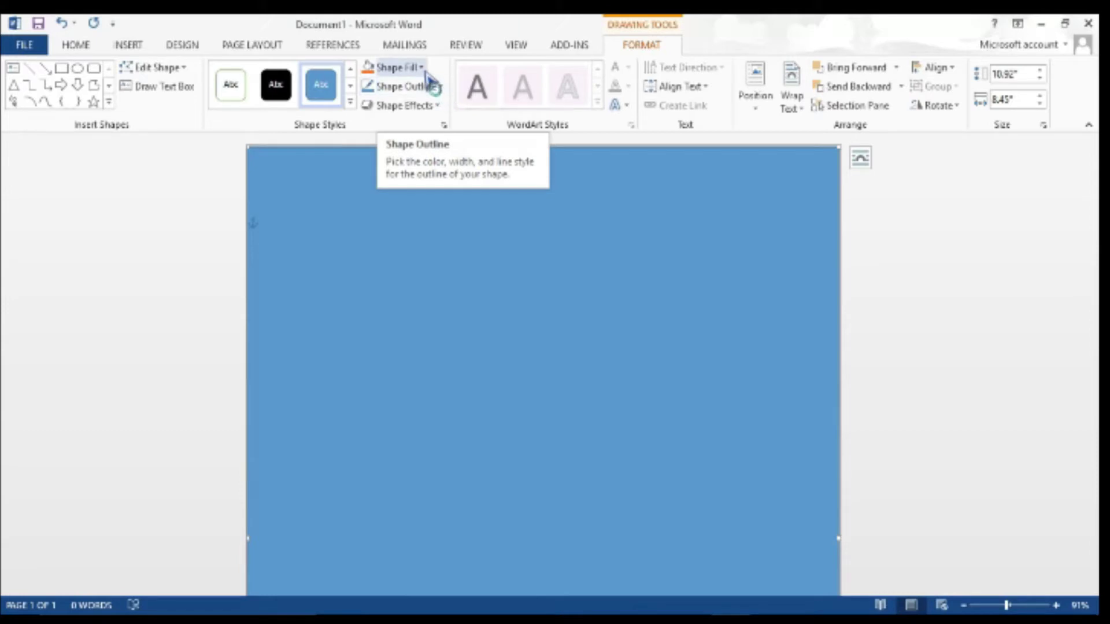
Give the rectangle No Fill and a red 4½ pt outline
{"action": "left_click", "coordinate": [421, 68]}
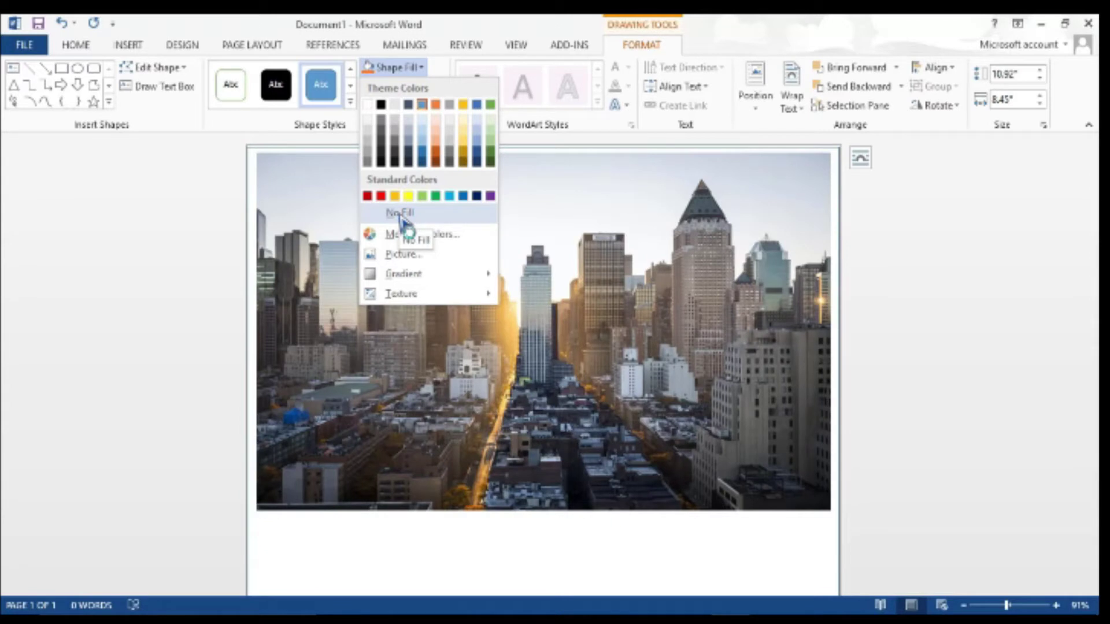
{"action": "left_click", "coordinate": [401, 217]}
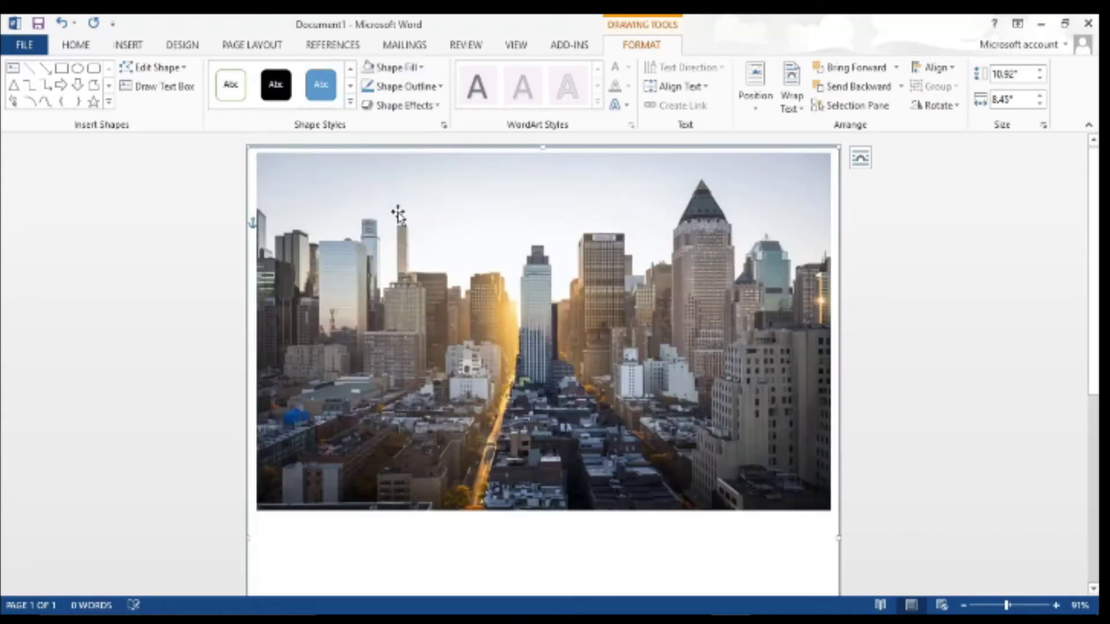
{"action": "scroll", "coordinate": [524, 554], "scroll_direction": "down", "scroll_amount": 2}
{"action": "scroll", "coordinate": [524, 553], "scroll_direction": "up", "scroll_amount": 2}
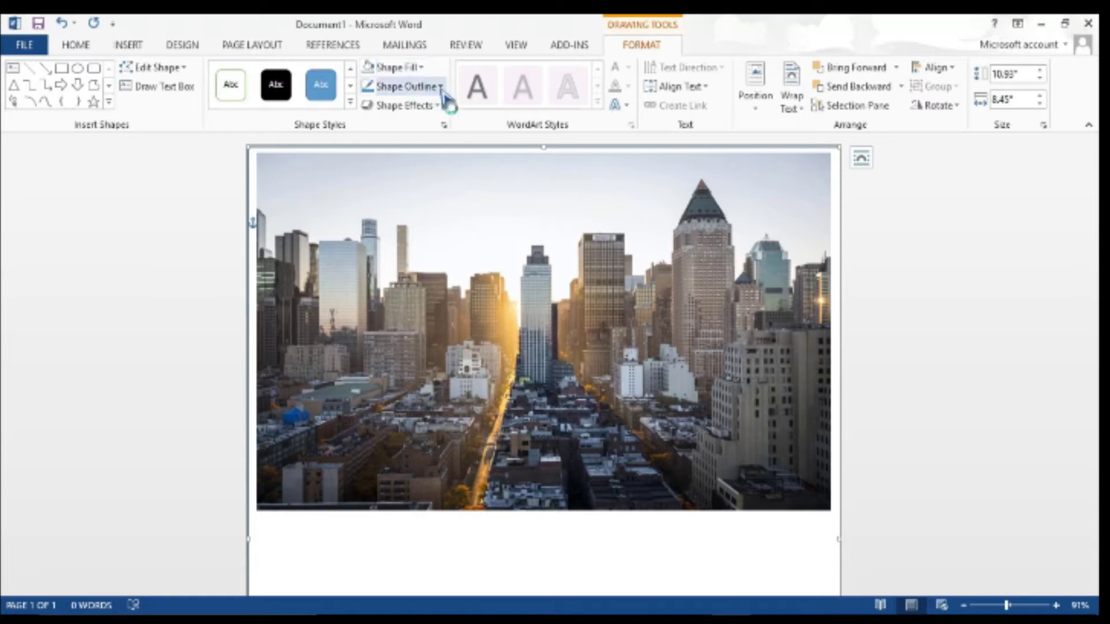
{"action": "left_click", "coordinate": [441, 86]}
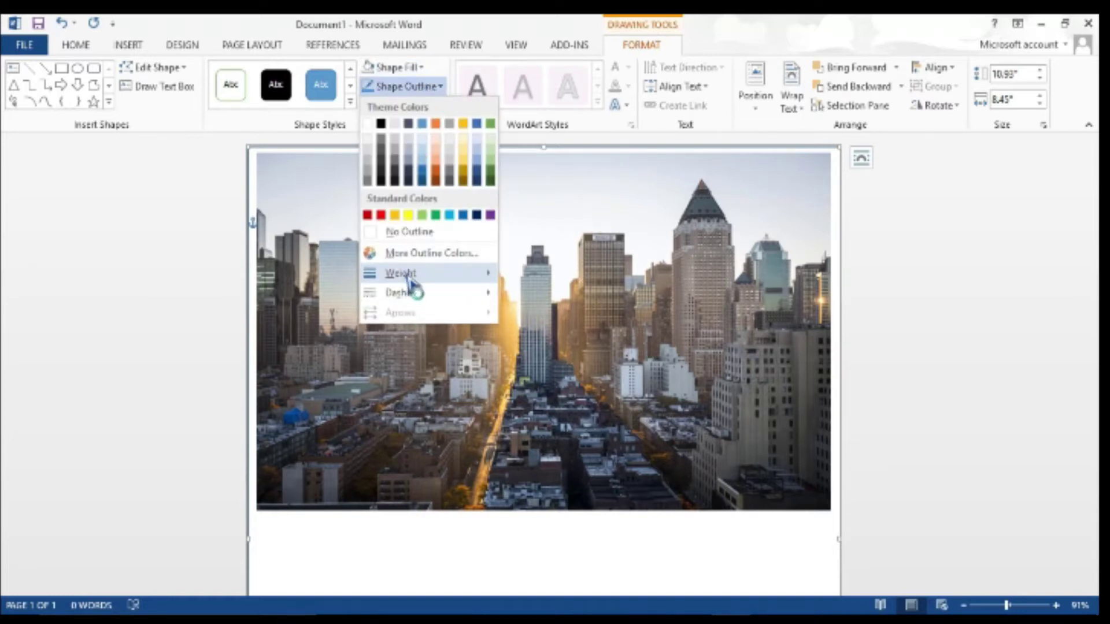
{"action": "mouse_move", "coordinate": [400, 273]}
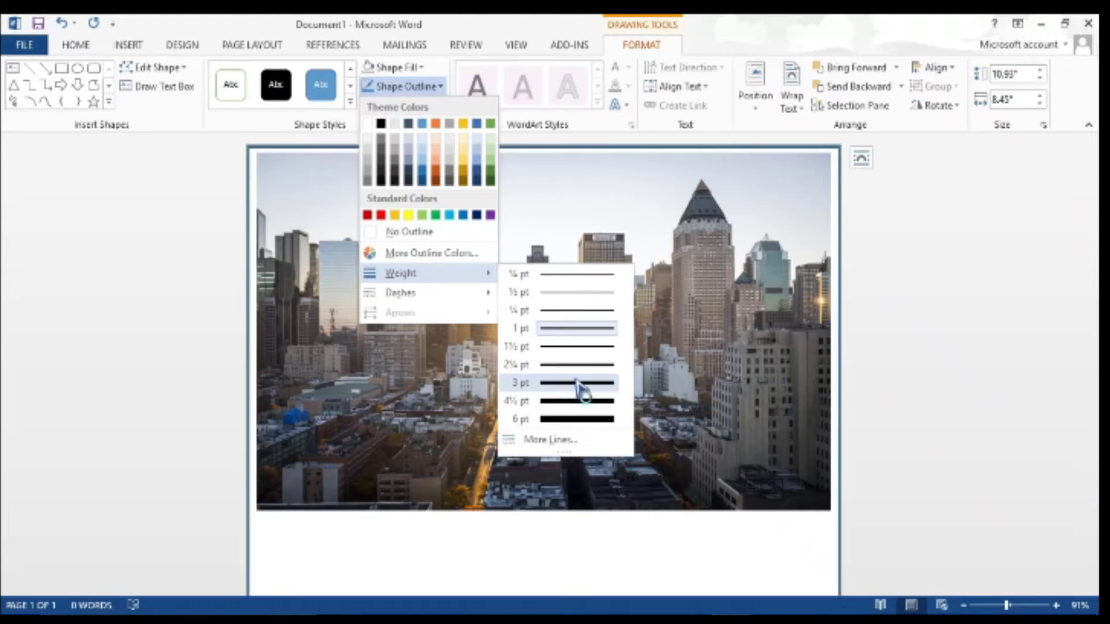
{"action": "left_click", "coordinate": [580, 411]}
{"action": "left_click", "coordinate": [594, 409]}
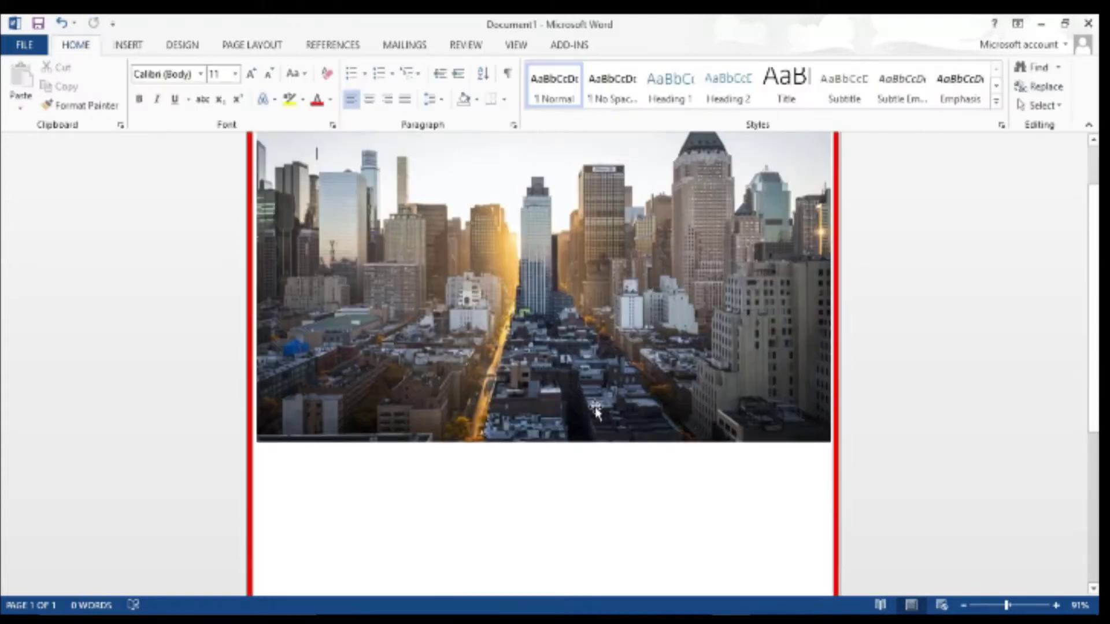
{"action": "scroll", "coordinate": [644, 489], "scroll_direction": "down", "scroll_amount": 5}
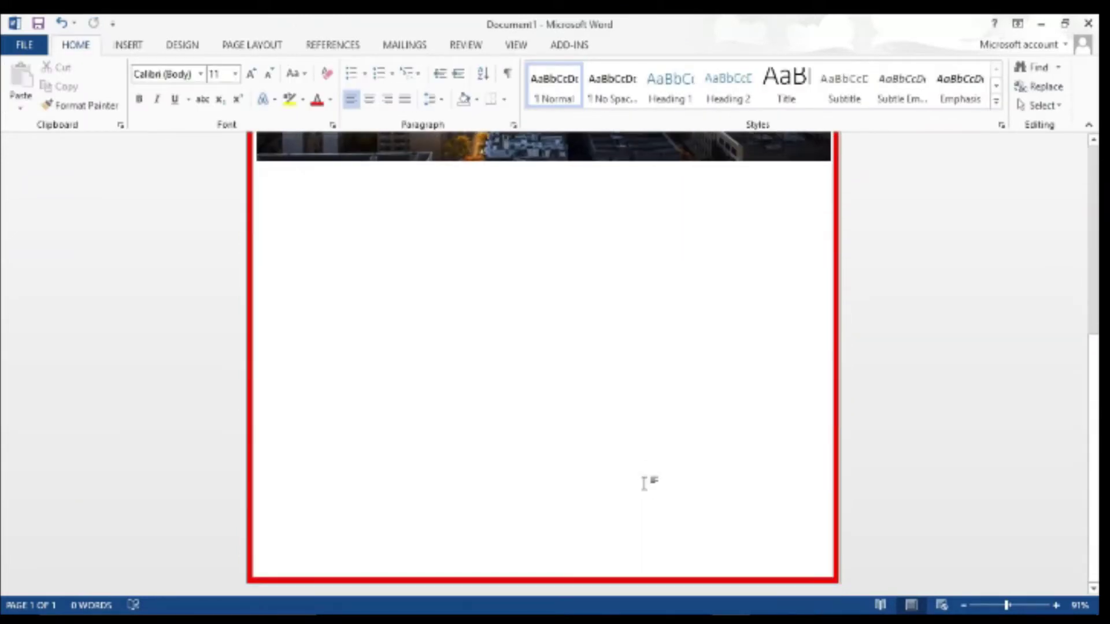
{"action": "scroll", "coordinate": [644, 483], "scroll_direction": "up", "scroll_amount": 5}
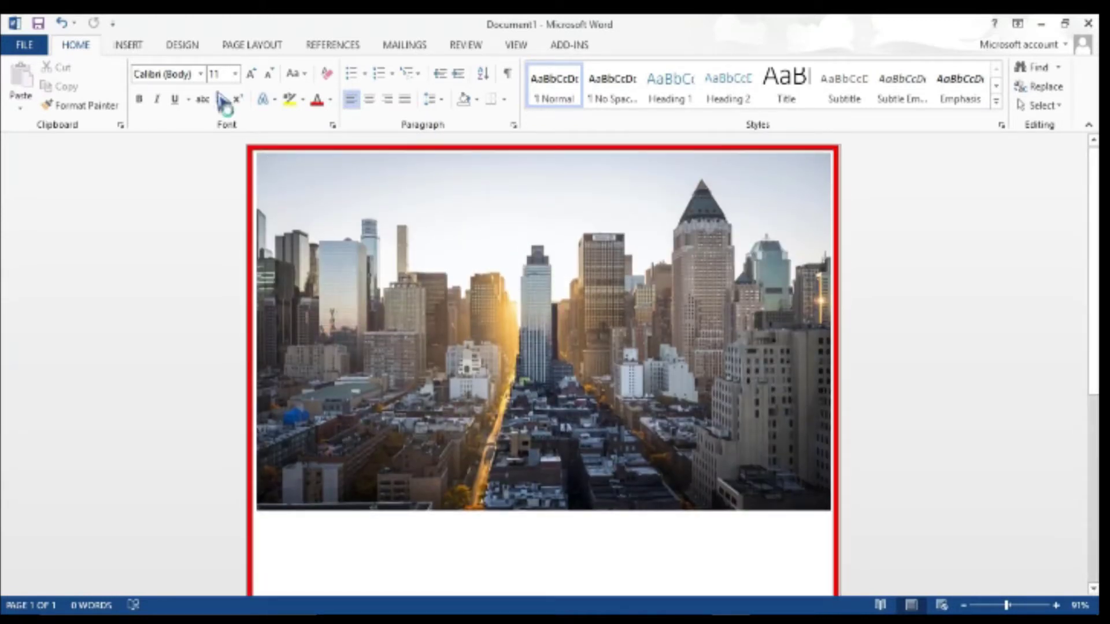
Draw a rectangle over the right side of the city photo
{"action": "left_click", "coordinate": [139, 45]}
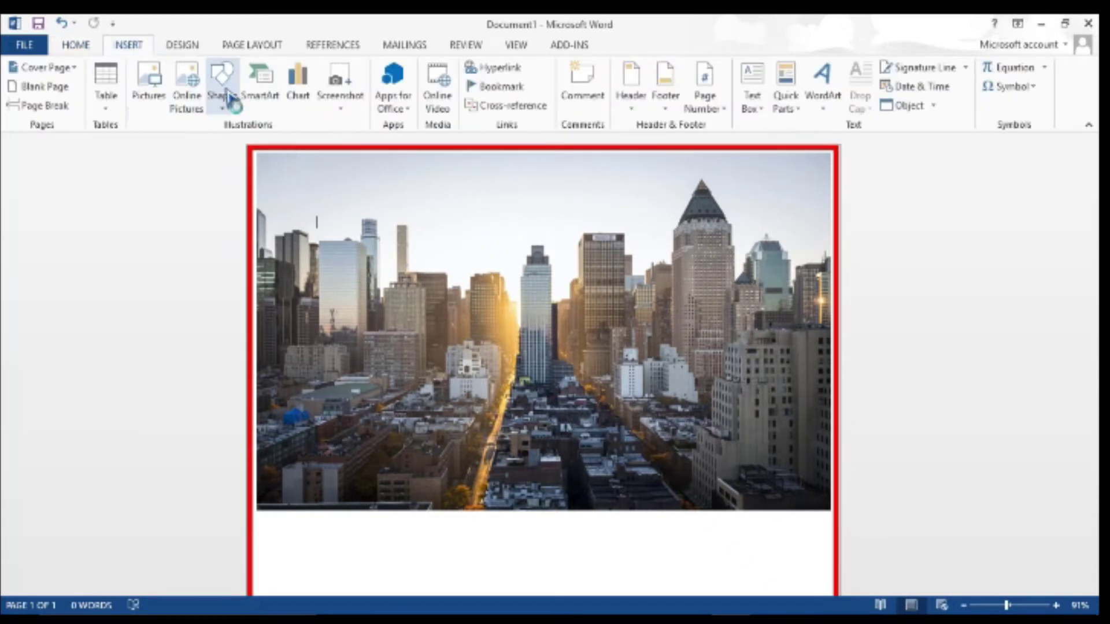
{"action": "left_click", "coordinate": [227, 92]}
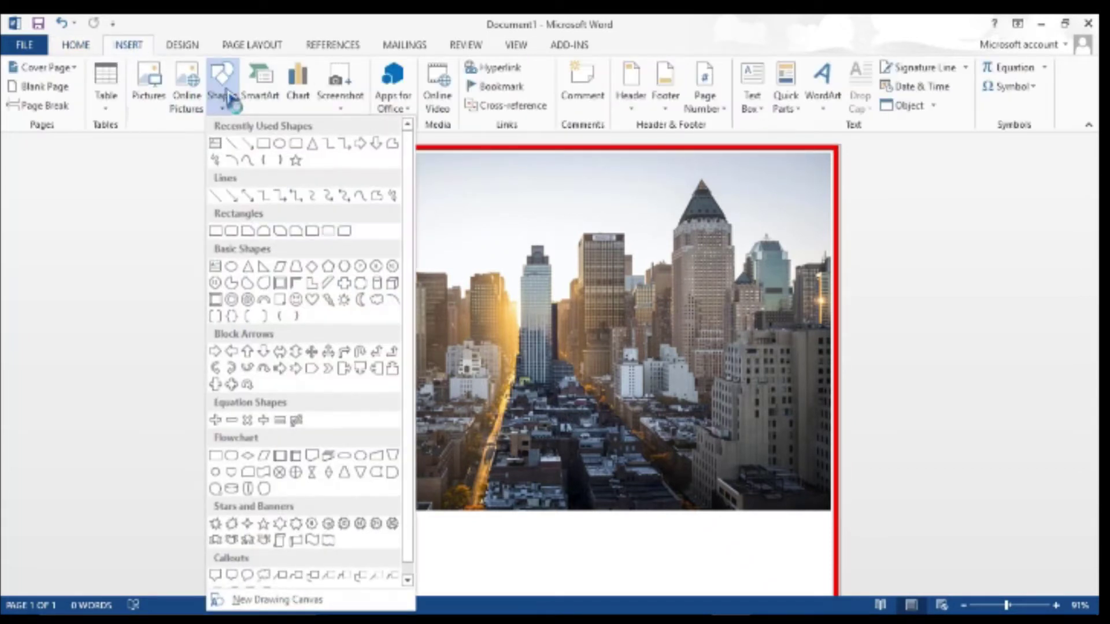
{"action": "left_click", "coordinate": [262, 143]}
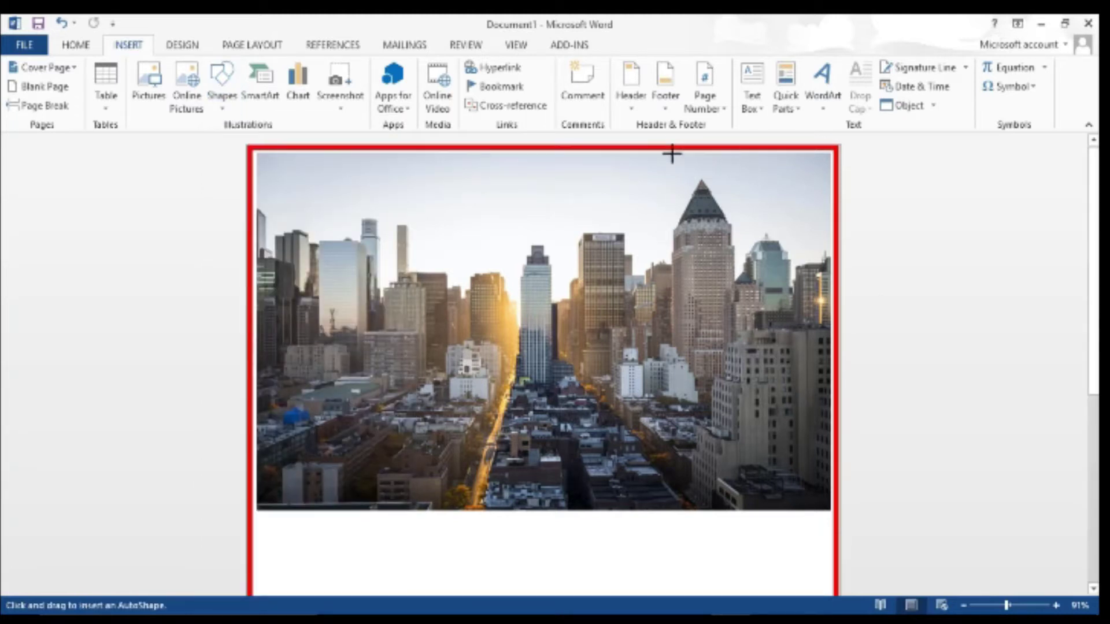
{"action": "left_click_drag", "start_coordinate": [673, 152], "coordinate": [828, 508]}
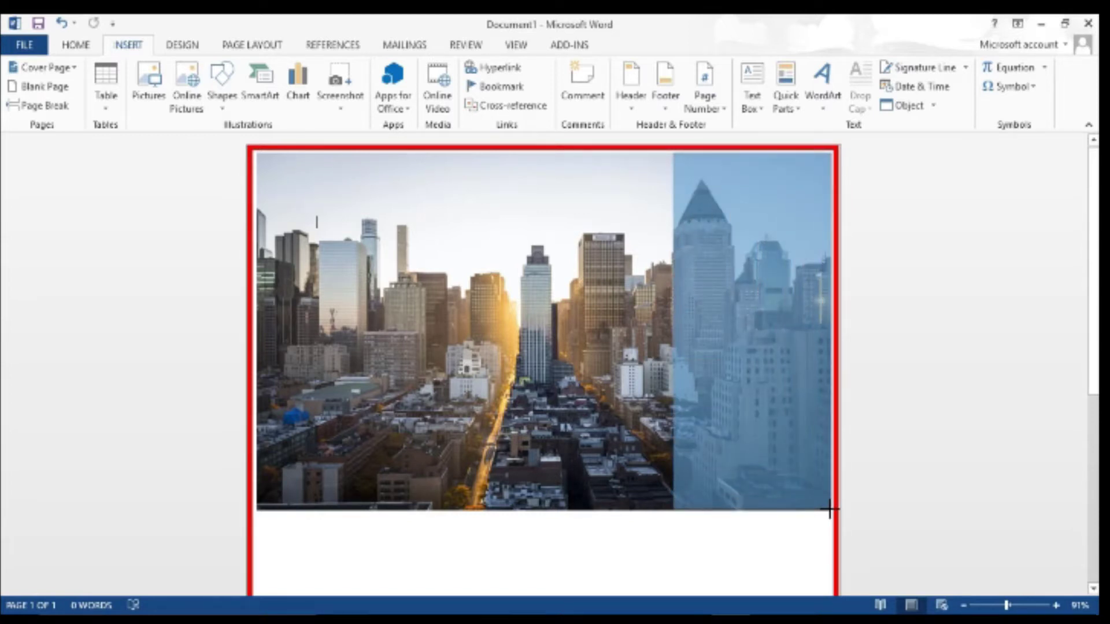
{"action": "left_click_drag", "start_coordinate": [830, 510], "coordinate": [830, 510]}
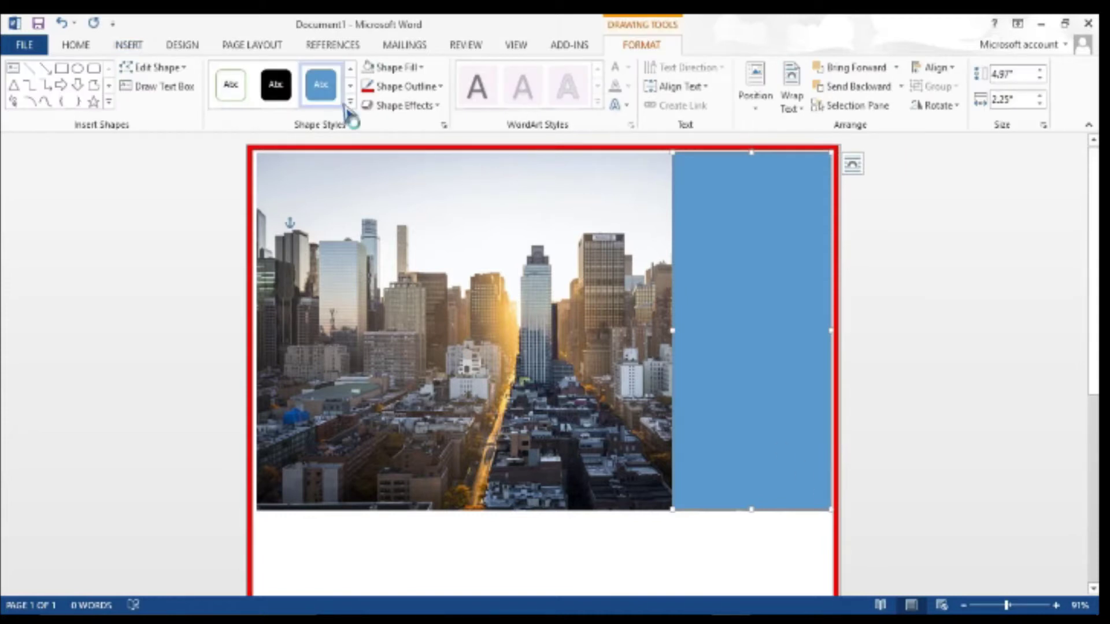
Remove the rectangle's outline and fill it yellow
{"action": "left_click", "coordinate": [439, 88]}
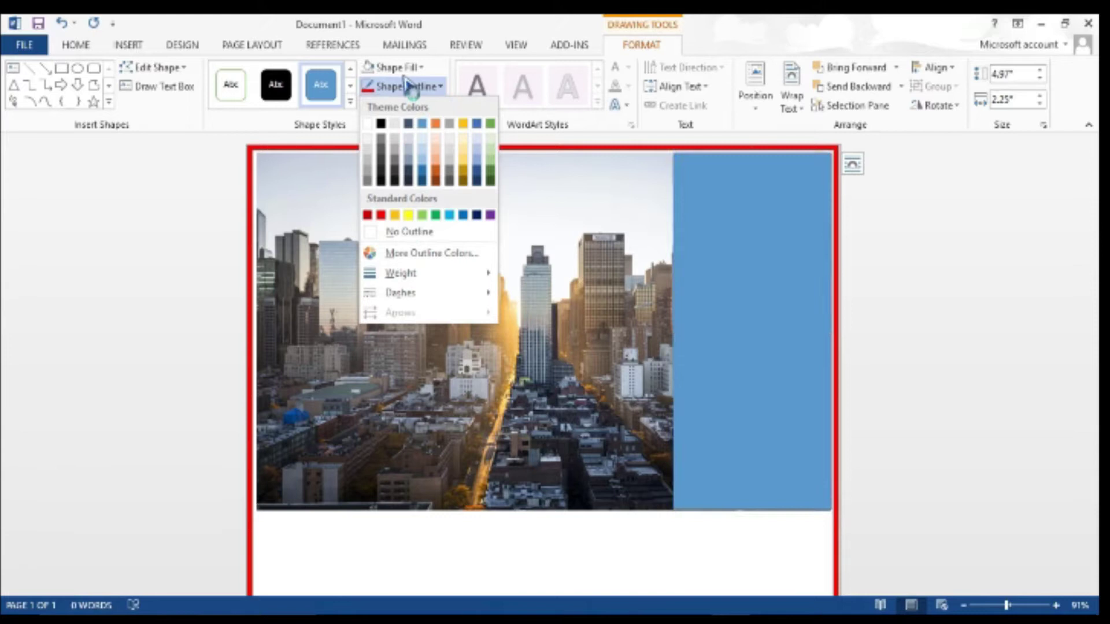
{"action": "left_click", "coordinate": [408, 232]}
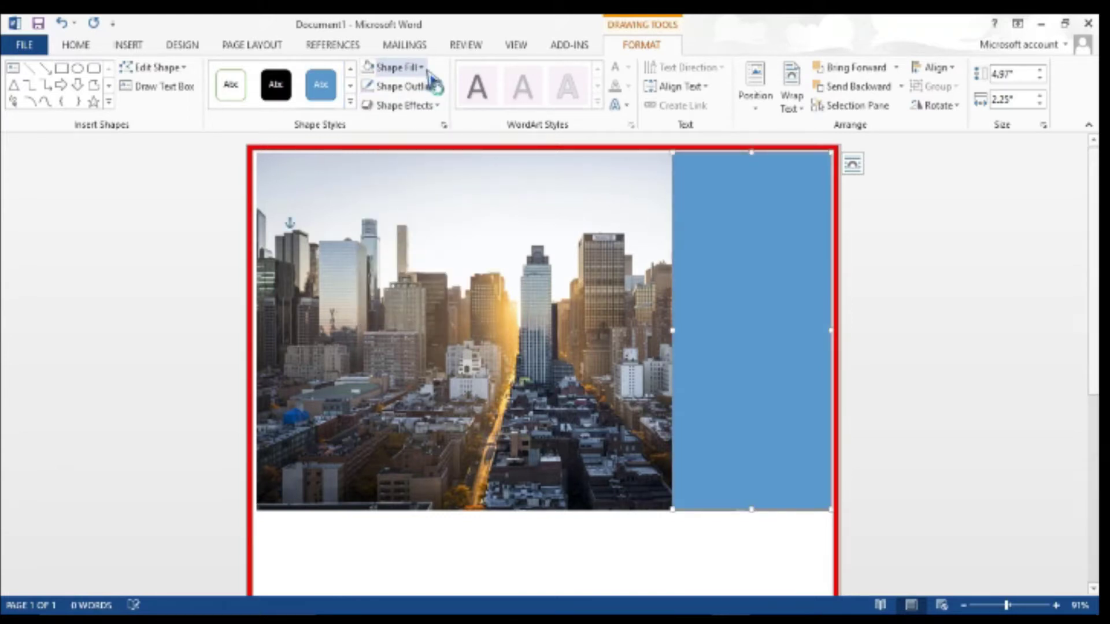
{"action": "left_click", "coordinate": [395, 67]}
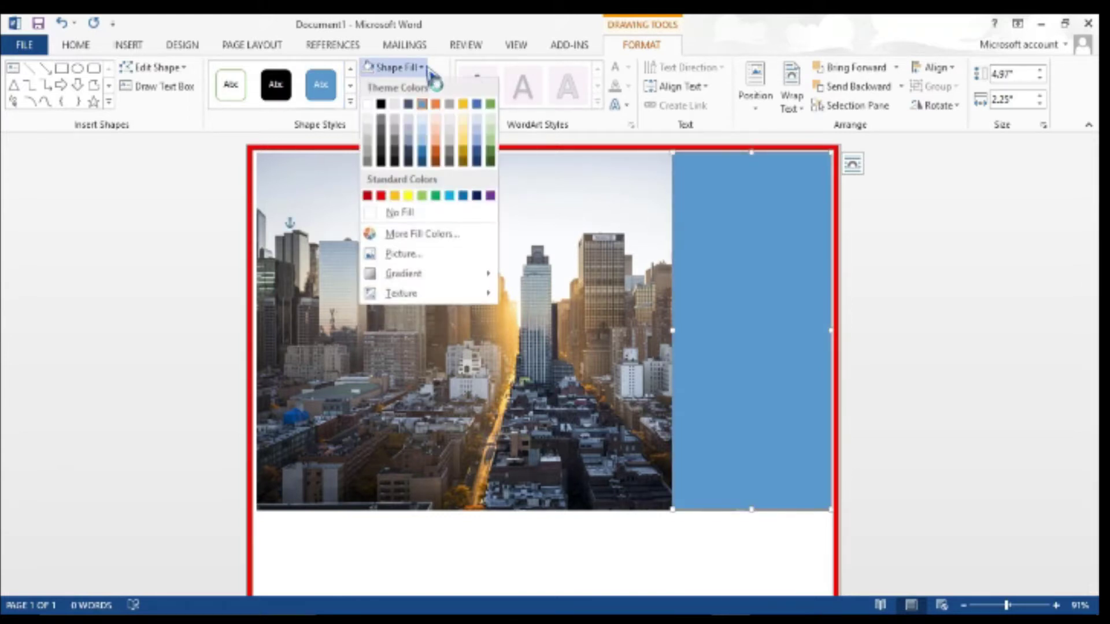
{"action": "left_click", "coordinate": [408, 196]}
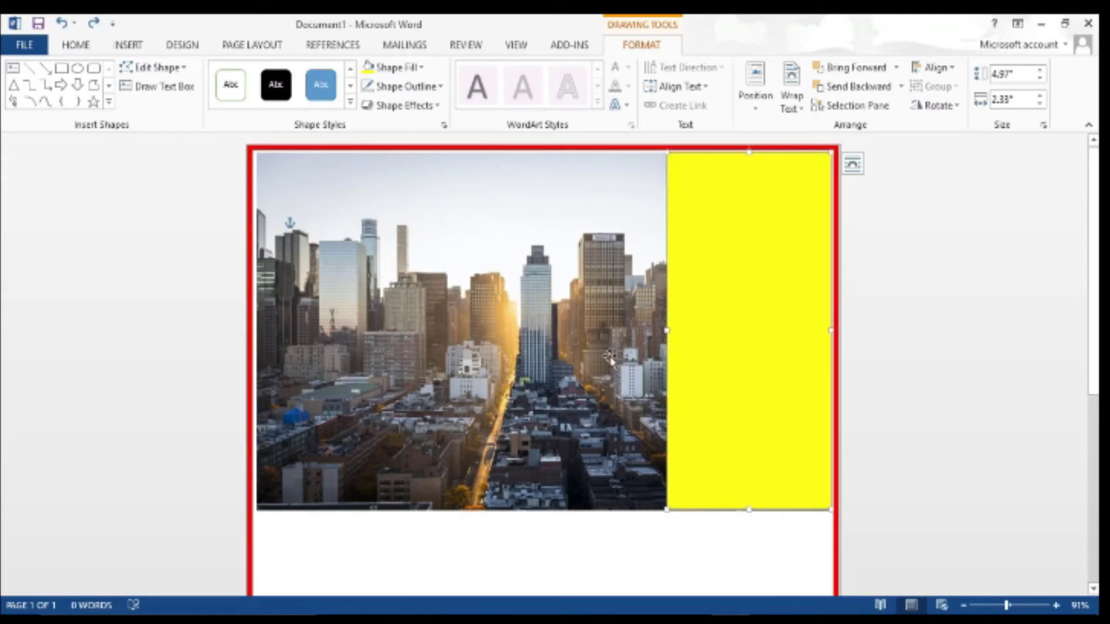
Set the yellow panel's fill transparency to about 45% in Format Shape
{"action": "right_click", "coordinate": [709, 317]}
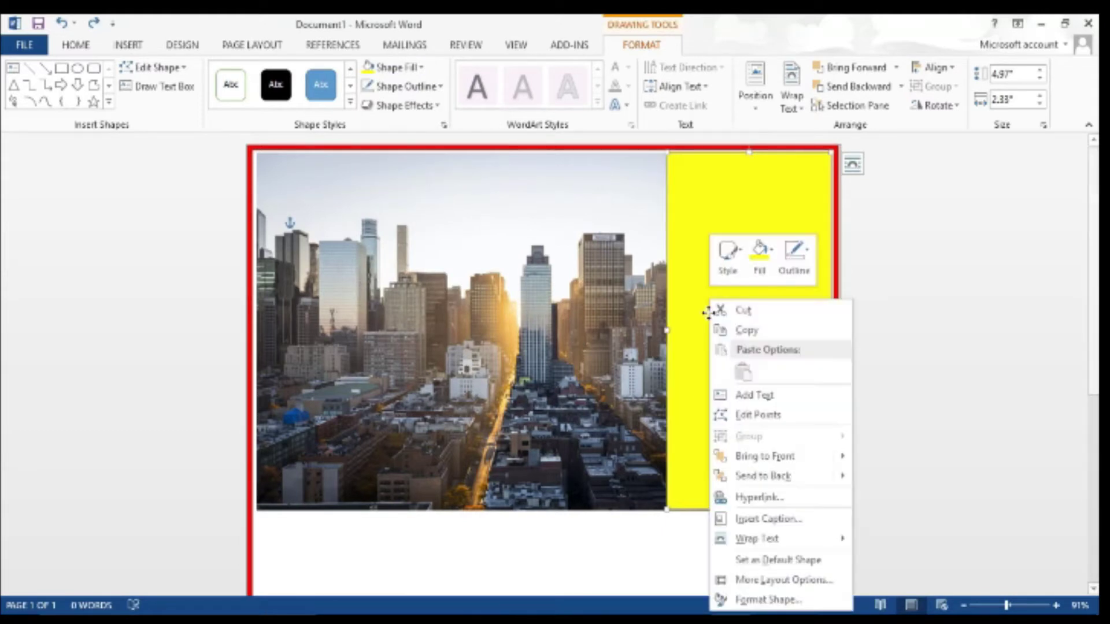
{"action": "left_click", "coordinate": [769, 600]}
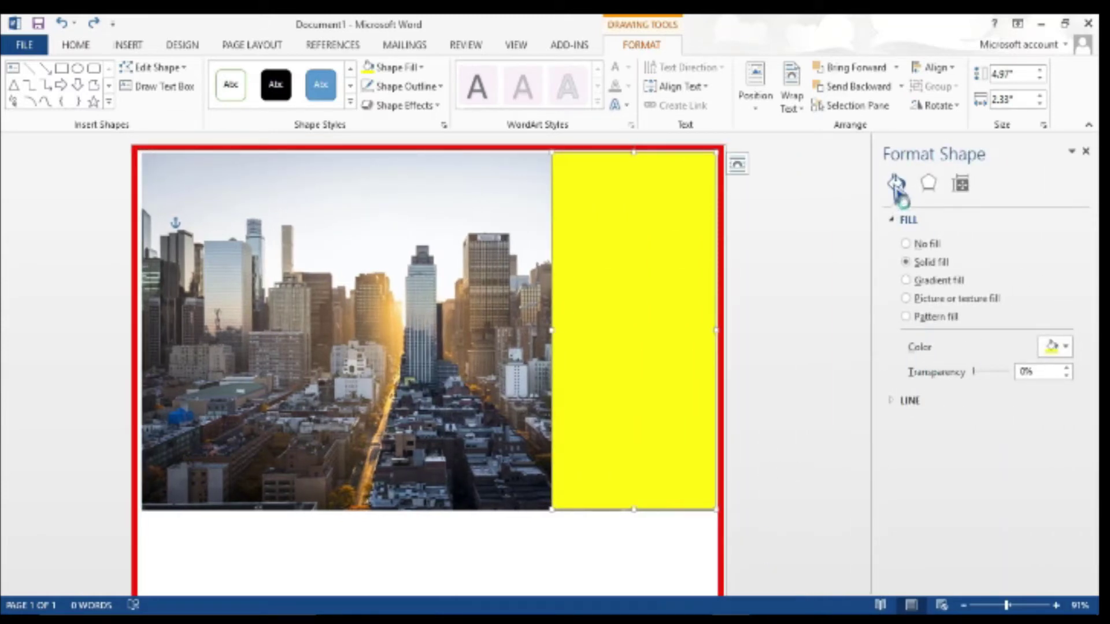
{"action": "left_click", "coordinate": [895, 221]}
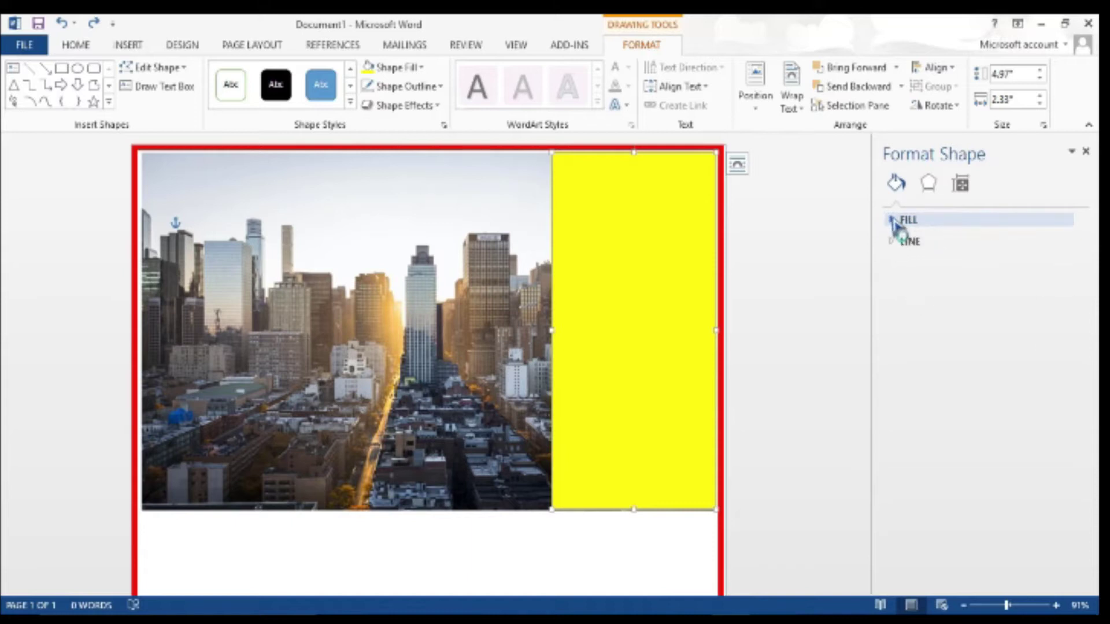
{"action": "left_click", "coordinate": [894, 221]}
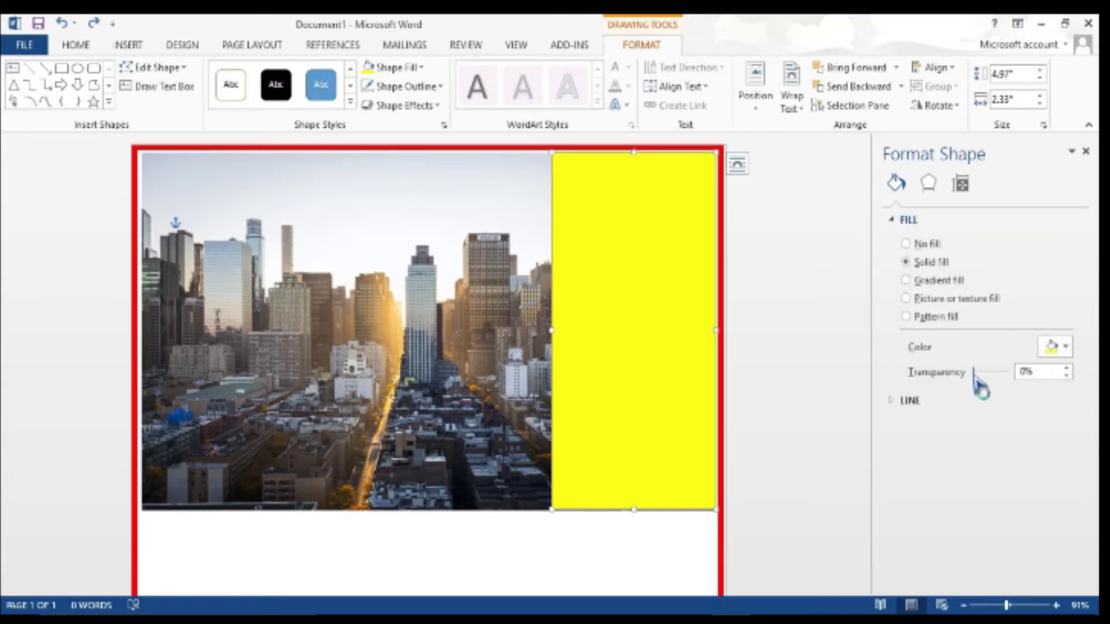
{"action": "left_click_drag", "start_coordinate": [974, 370], "coordinate": [989, 371]}
{"action": "scroll", "coordinate": [788, 445], "scroll_direction": "down", "scroll_amount": 3}
{"action": "scroll", "coordinate": [788, 438], "scroll_direction": "down", "scroll_amount": 1}
{"action": "scroll", "coordinate": [788, 438], "scroll_direction": "up", "scroll_amount": 4}
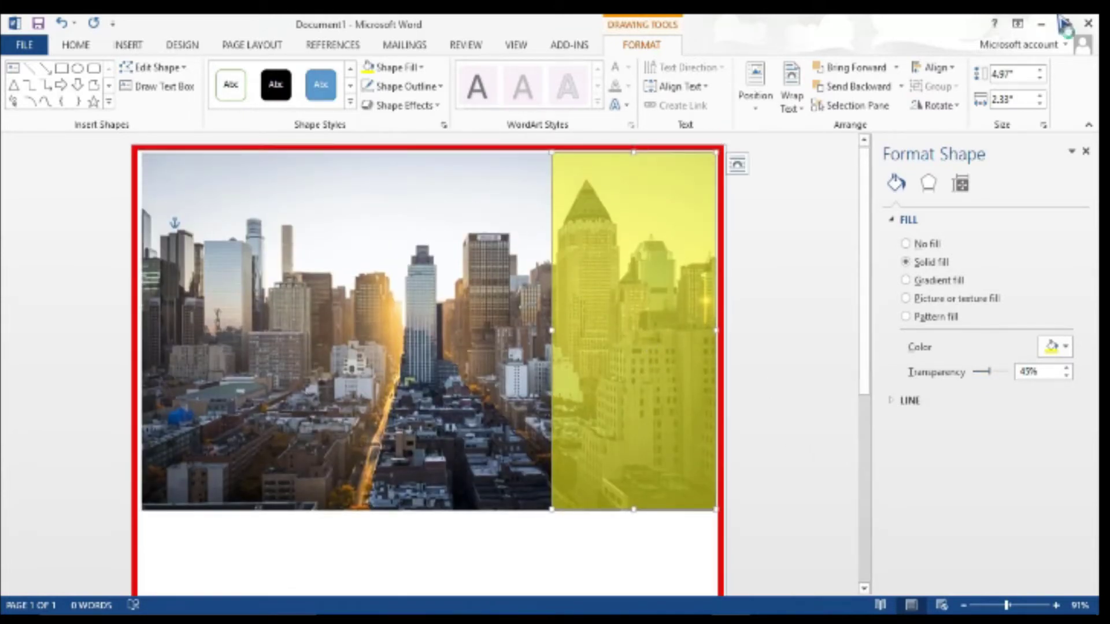
{"action": "key", "text": "Escape"}
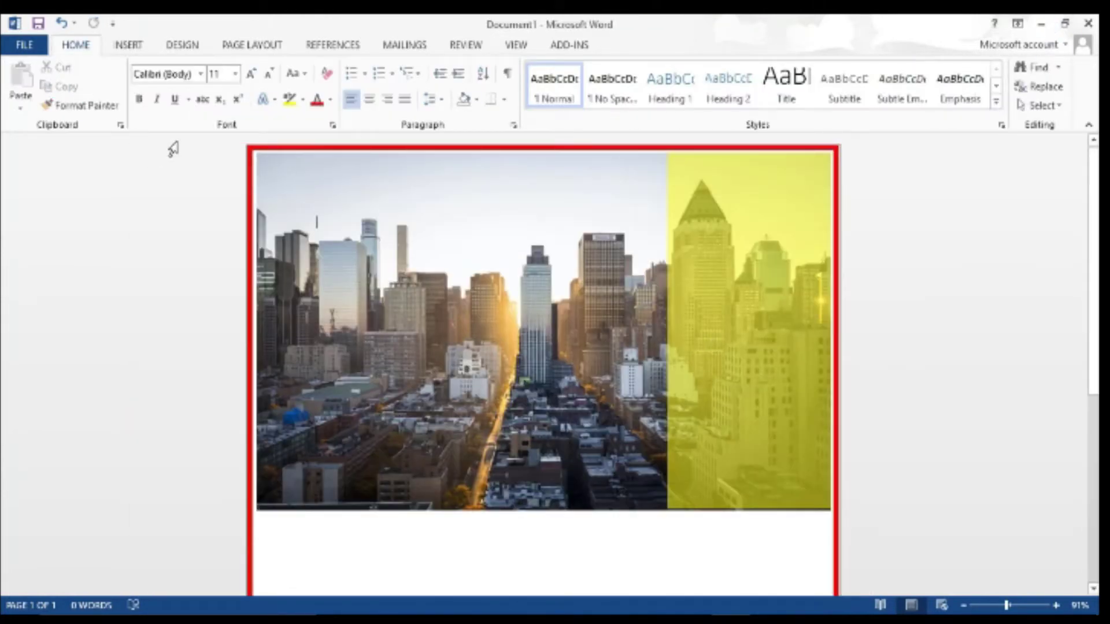
Draw a text box on the yellow panel and type 'January 2021'
{"action": "left_click", "coordinate": [131, 49]}
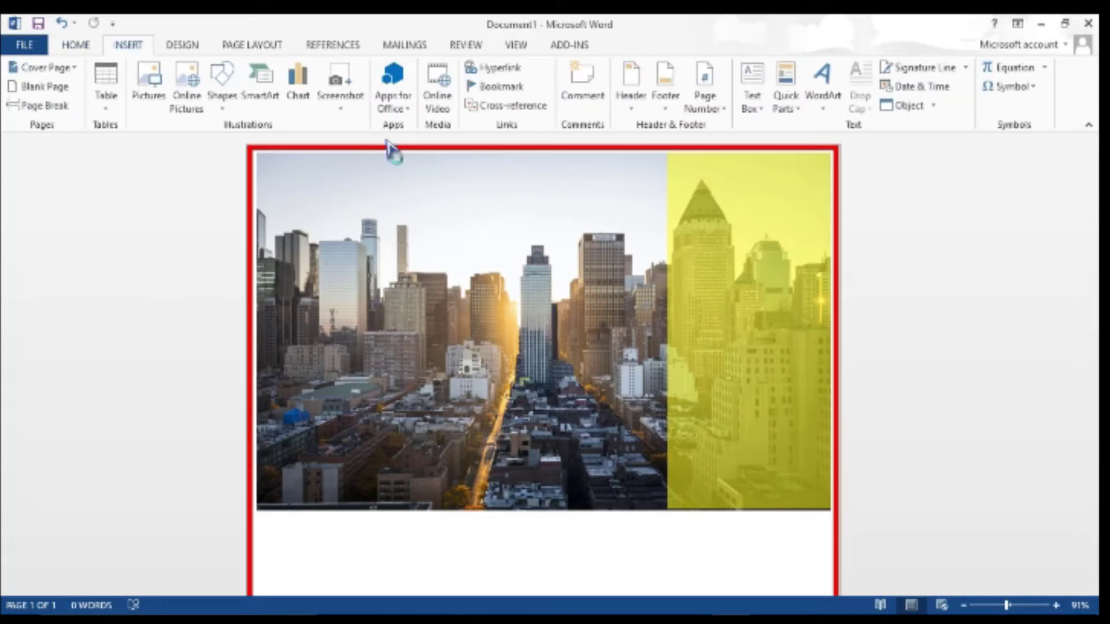
{"action": "left_click", "coordinate": [752, 95]}
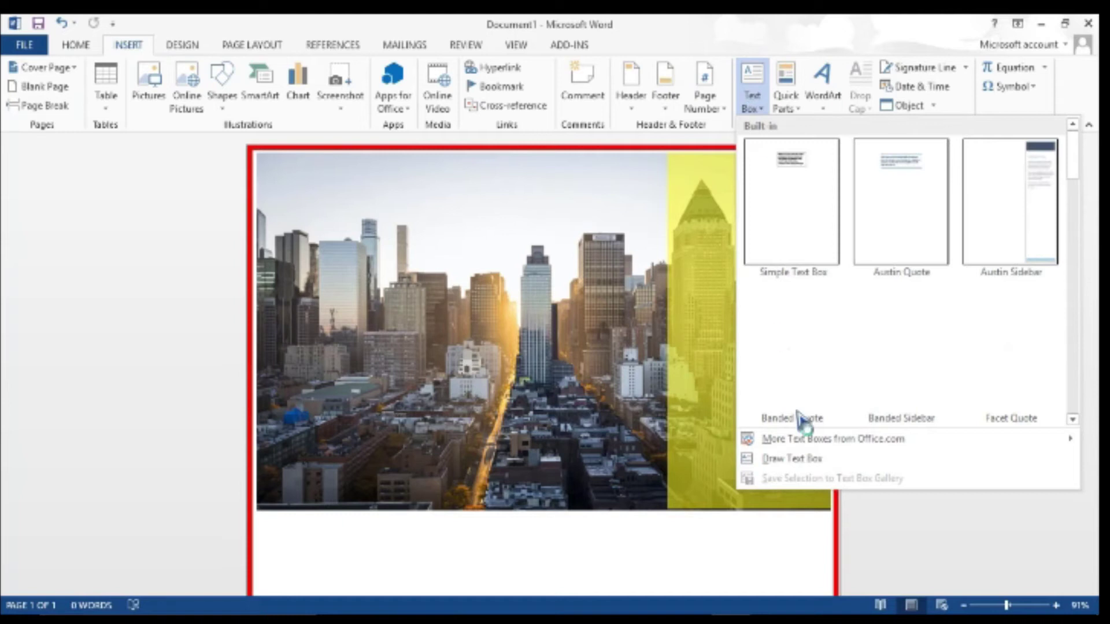
{"action": "left_click", "coordinate": [785, 461]}
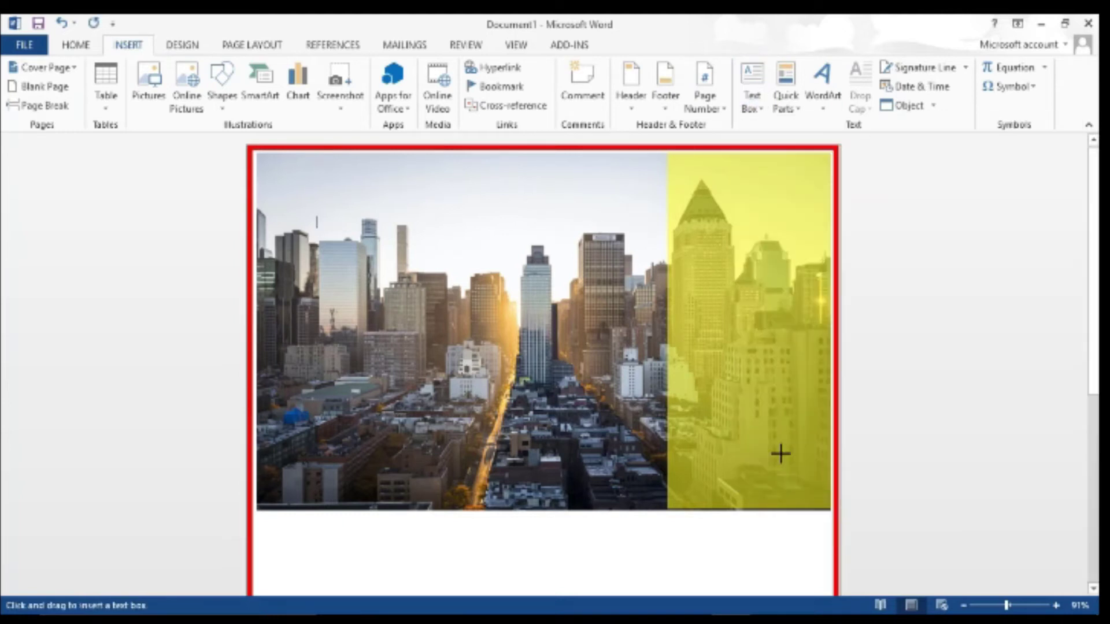
{"action": "left_click_drag", "start_coordinate": [692, 338], "coordinate": [714, 412]}
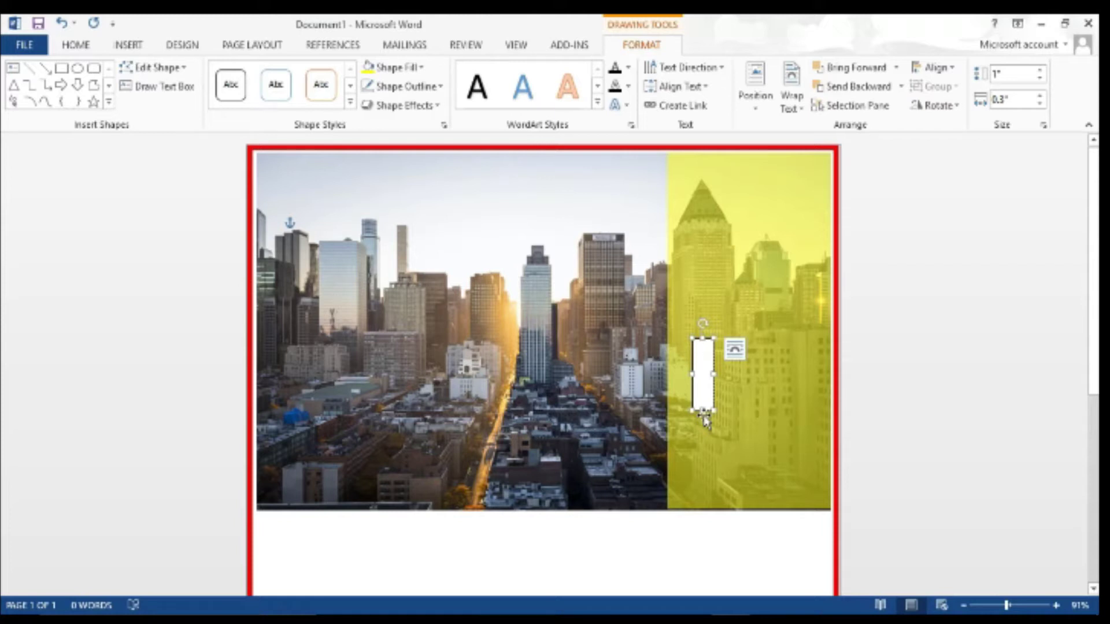
{"action": "type", "text": "A"}
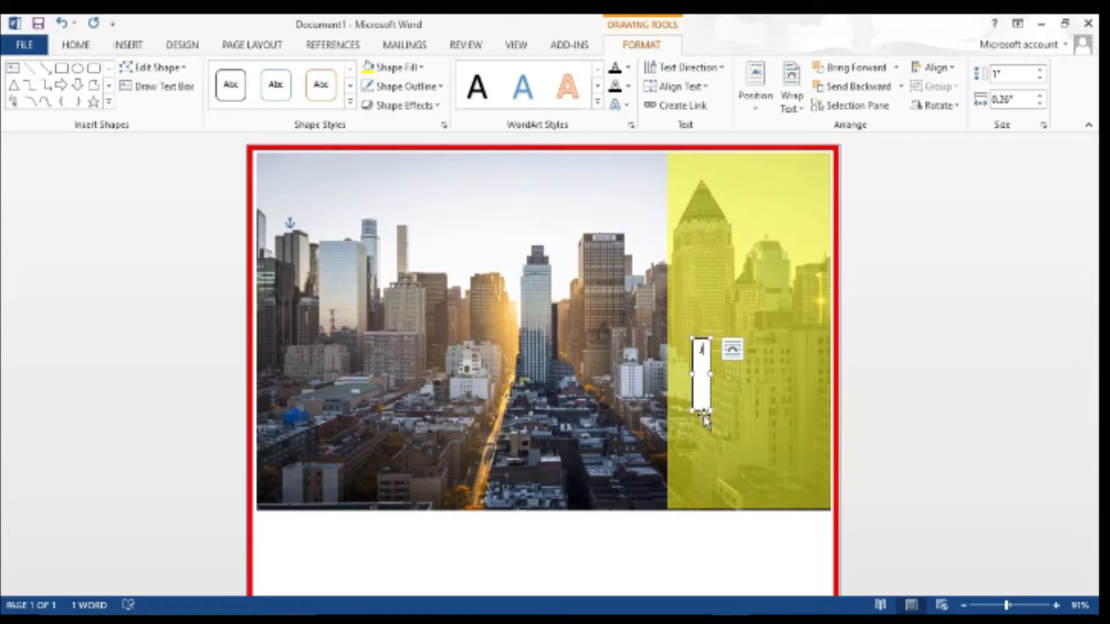
{"action": "type", "text": "anu"}
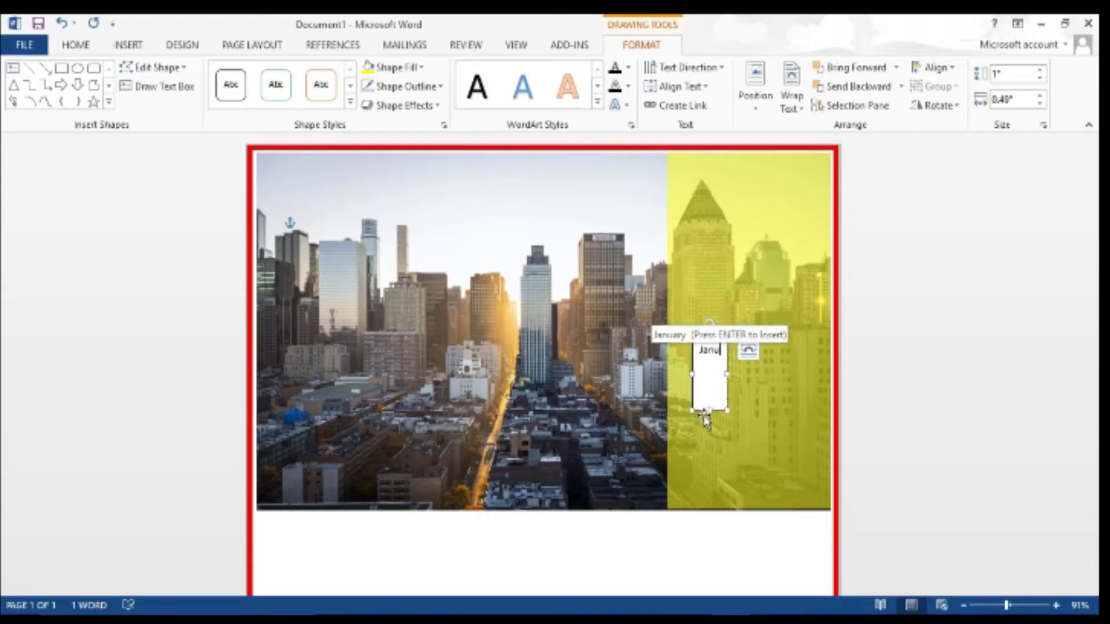
{"action": "type", "text": "ary"}
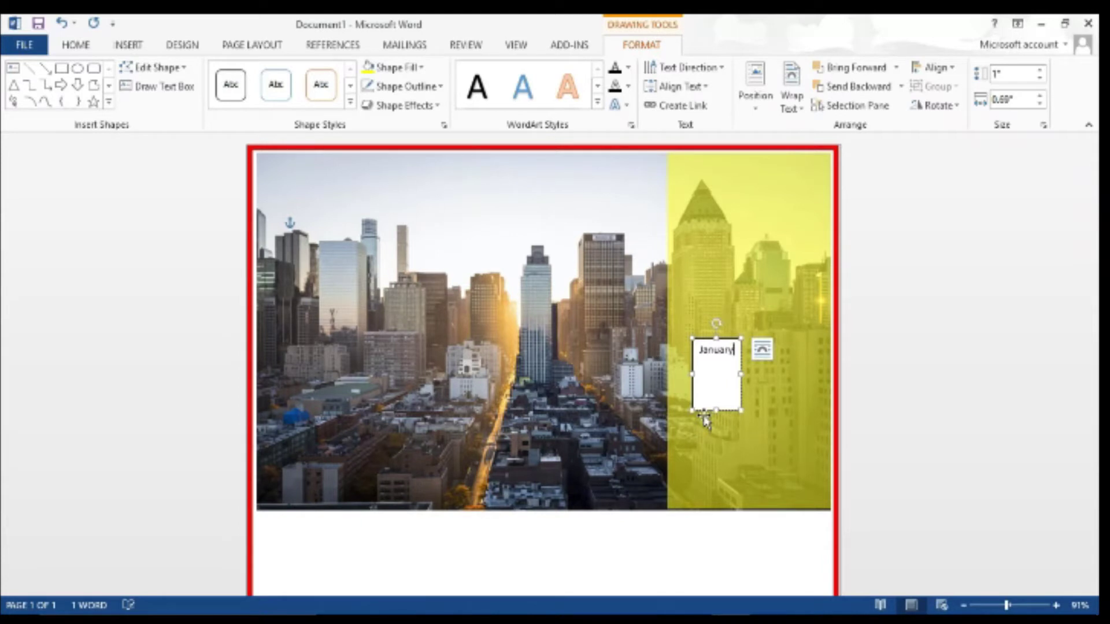
Make the 'January 2021' text blue and 48 pt
{"action": "left_click", "coordinate": [347, 269]}
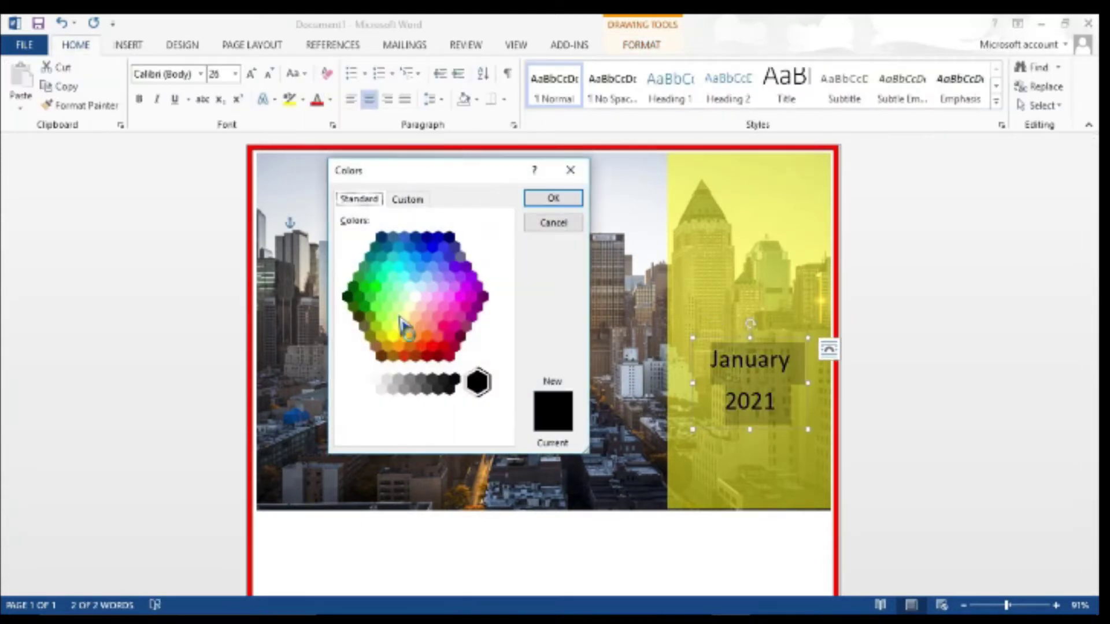
{"action": "left_click", "coordinate": [432, 247]}
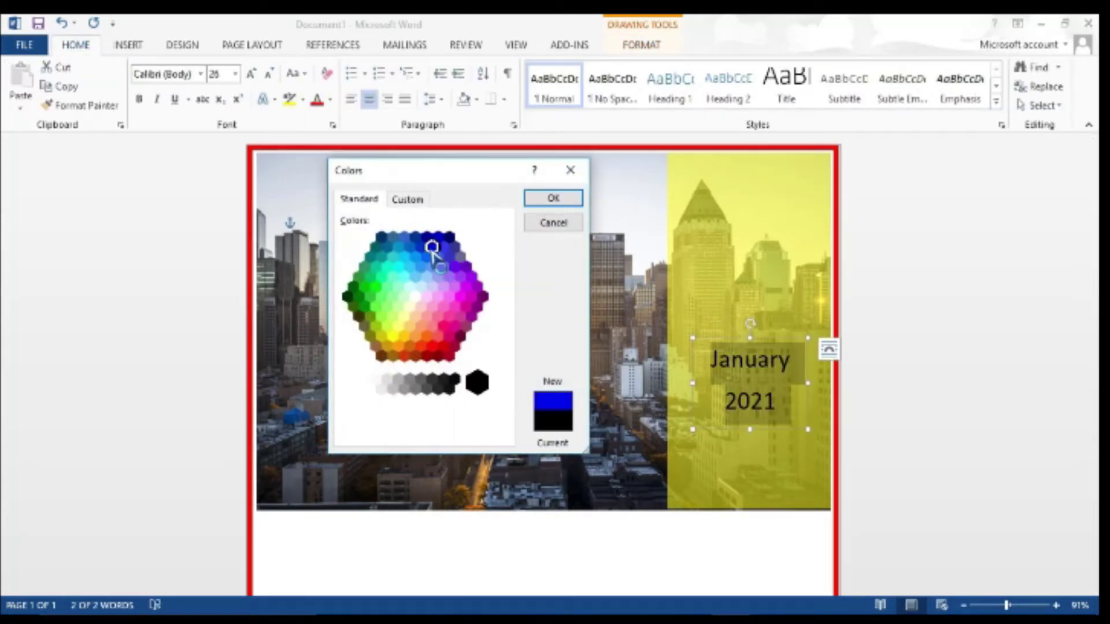
{"action": "left_click", "coordinate": [558, 202]}
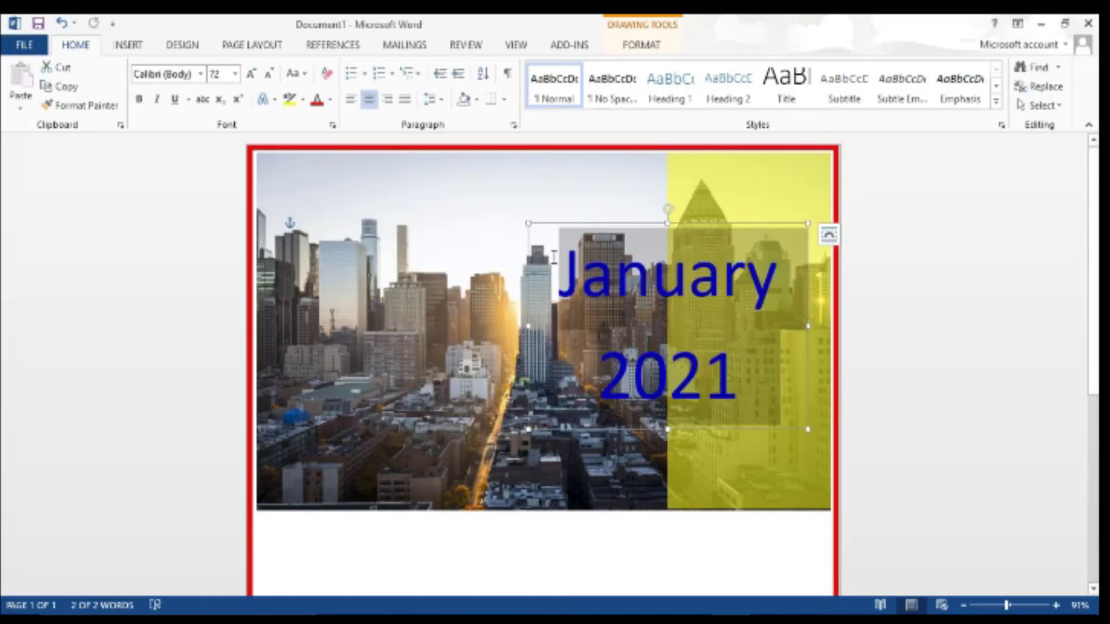
{"action": "left_click", "coordinate": [235, 75]}
{"action": "left_click", "coordinate": [216, 311]}
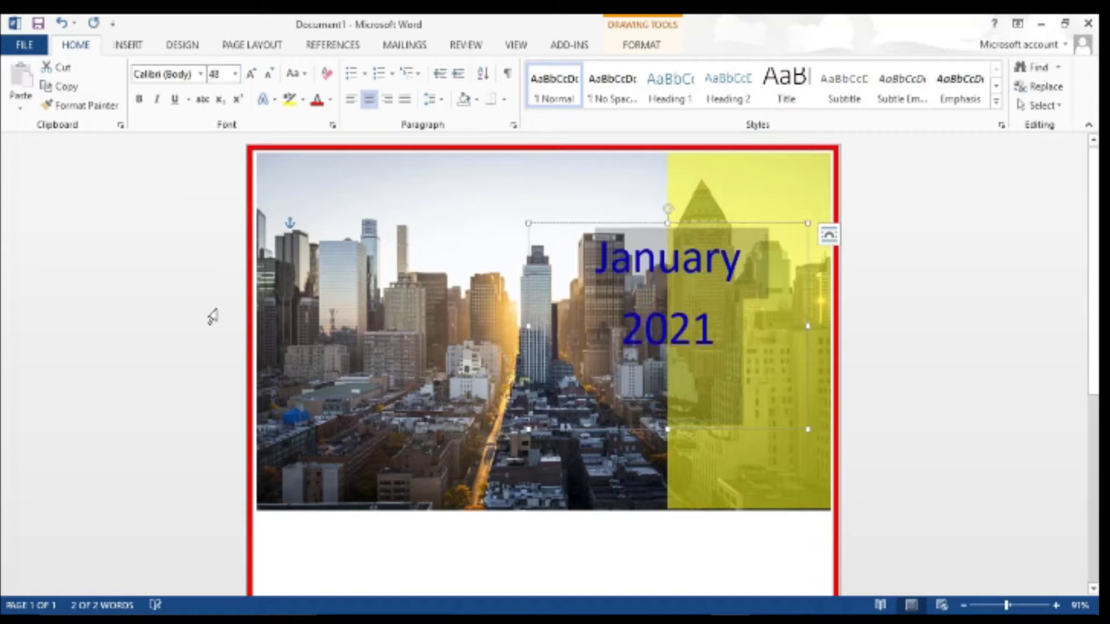
{"action": "left_click", "coordinate": [547, 540]}
{"action": "left_click", "coordinate": [128, 45]}
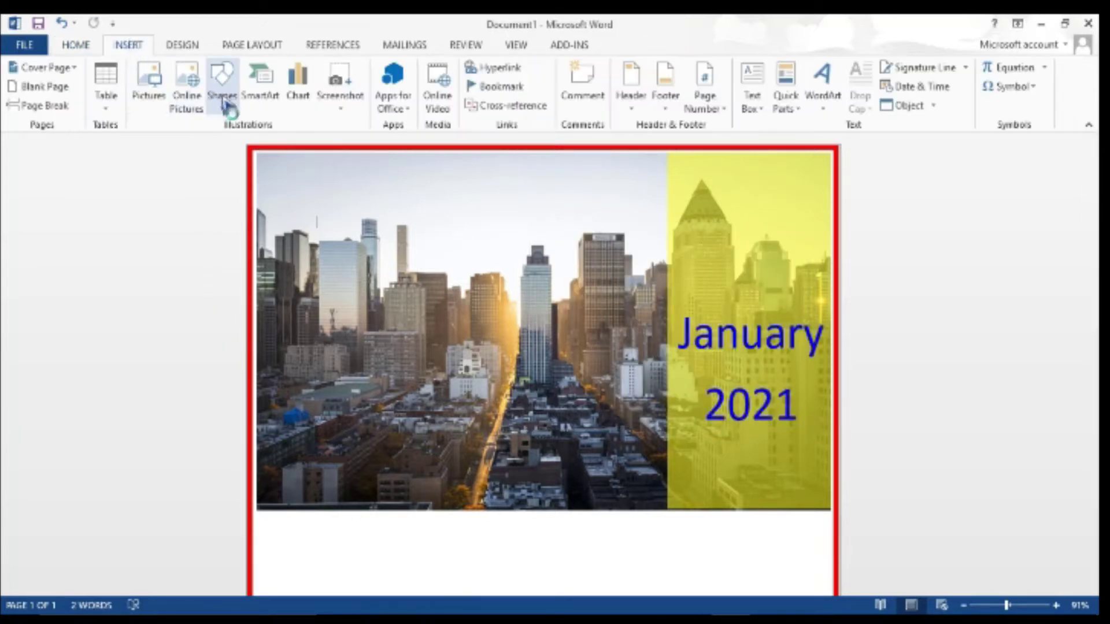
Draw a vertical line down the photo's height and make it white
{"action": "left_click", "coordinate": [228, 105]}
{"action": "left_click", "coordinate": [231, 144]}
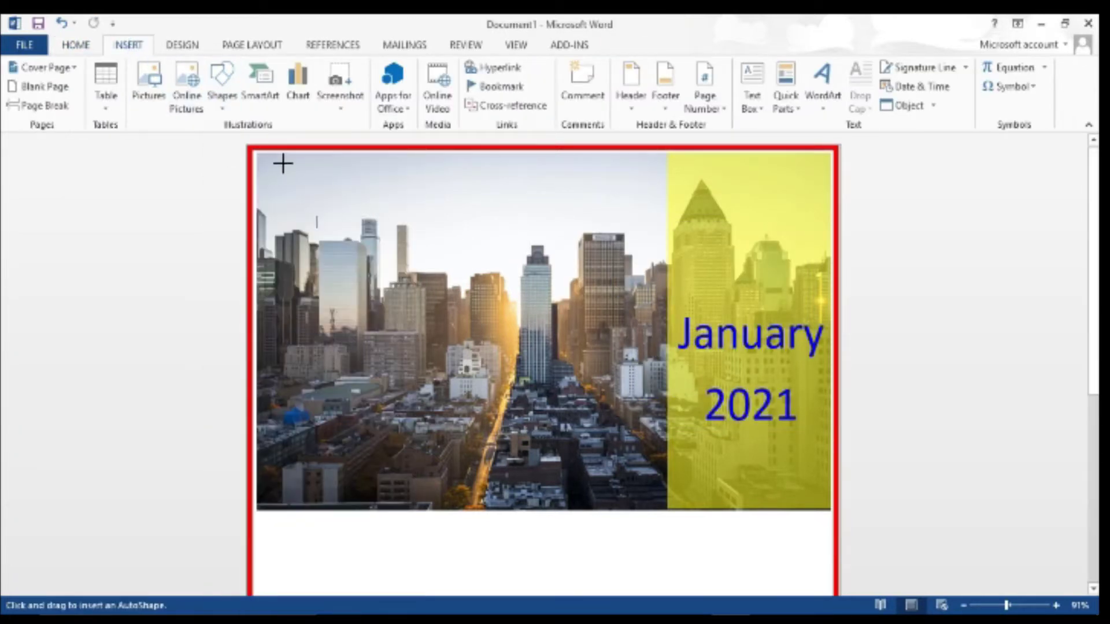
{"action": "left_click_drag", "start_coordinate": [291, 153], "coordinate": [274, 386]}
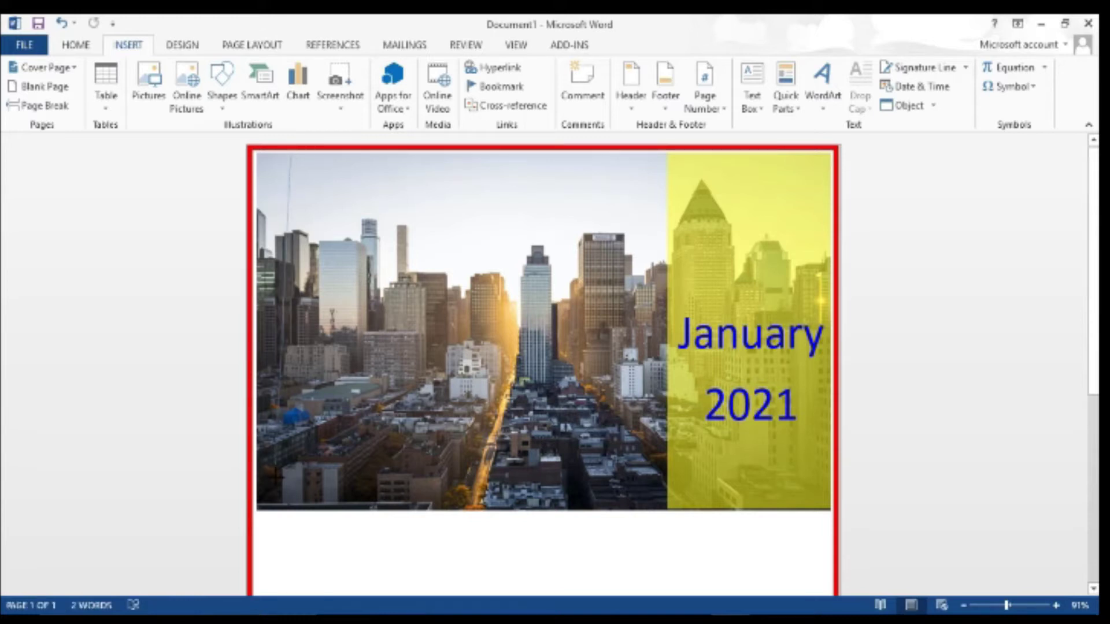
{"action": "left_click_drag", "start_coordinate": [279, 470], "coordinate": [291, 527]}
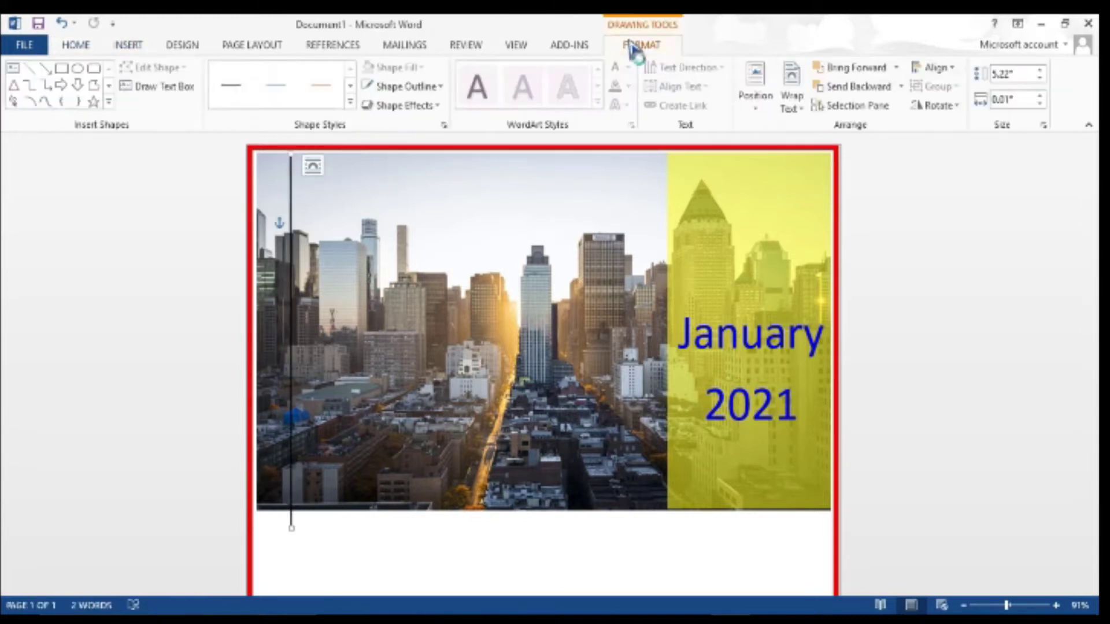
{"action": "left_click", "coordinate": [398, 93]}
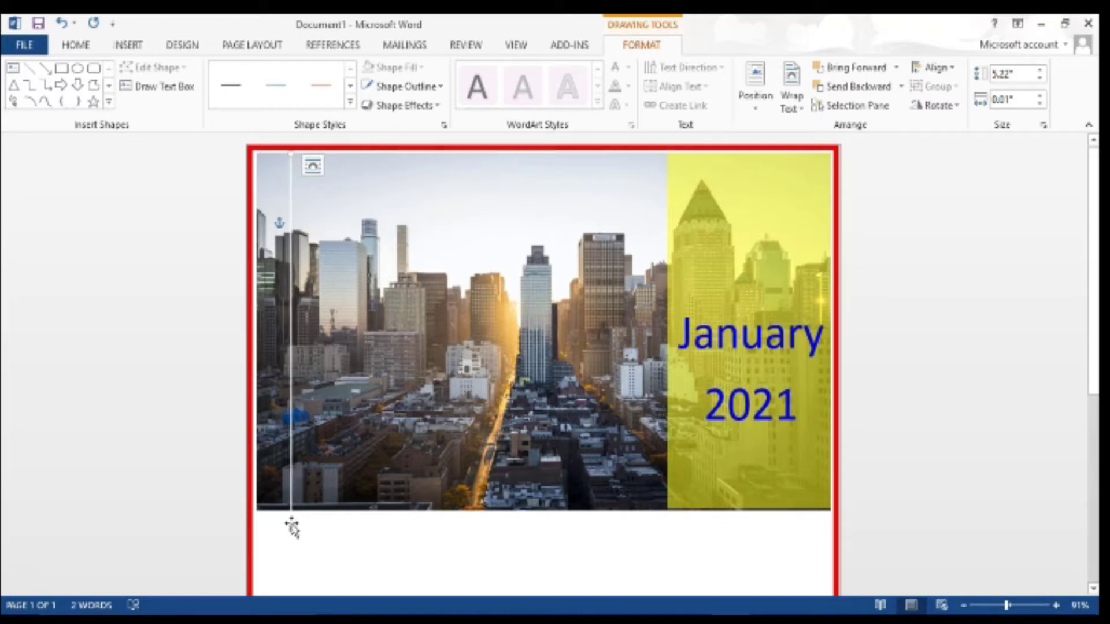
Copy the white line into evenly spaced columns across the photo
{"action": "left_click_drag", "start_coordinate": [292, 528], "coordinate": [338, 525]}
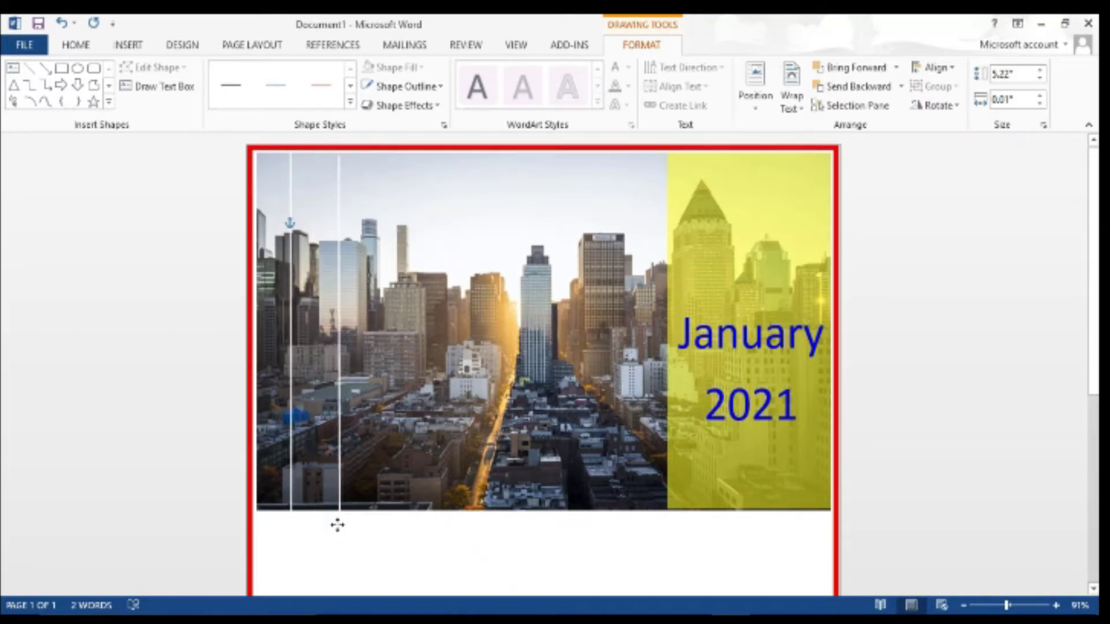
{"action": "mouse_move", "coordinate": [337, 518]}
{"action": "left_mouse_down"}
{"action": "mouse_move", "coordinate": [328, 518]}
{"action": "mouse_move", "coordinate": [372, 525]}
{"action": "left_mouse_up"}
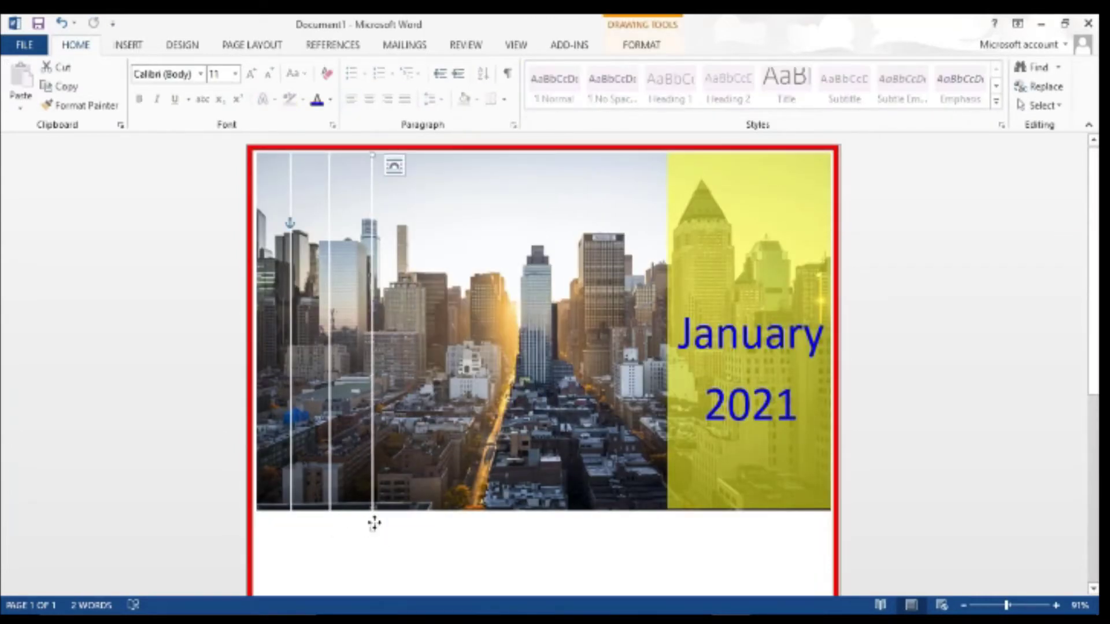
{"action": "left_click", "coordinate": [372, 523]}
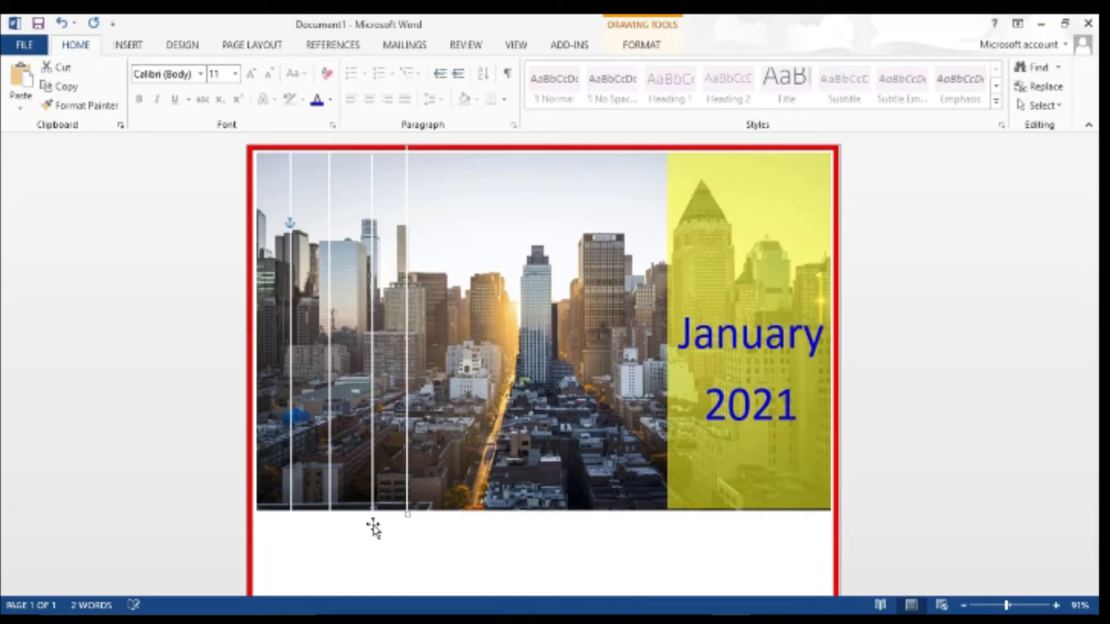
{"action": "left_click", "coordinate": [291, 520]}
{"action": "left_click_drag", "start_coordinate": [406, 526], "coordinate": [620, 524]}
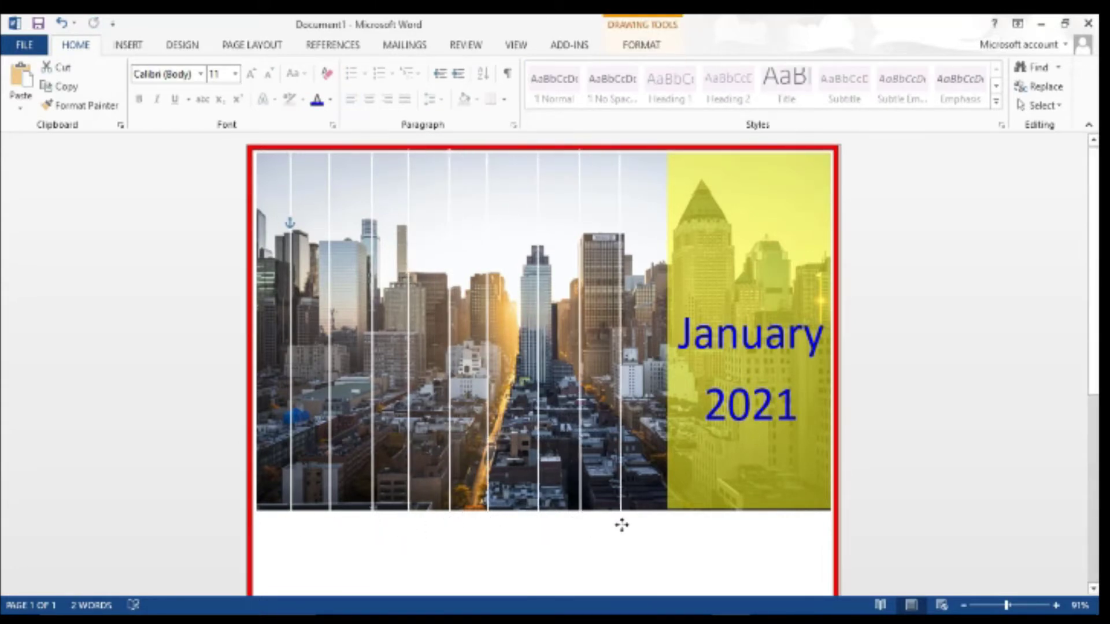
{"action": "left_click", "coordinate": [128, 45]}
Draw a white horizontal line across the photo and place a copy lower down
{"action": "left_click", "coordinate": [222, 99]}
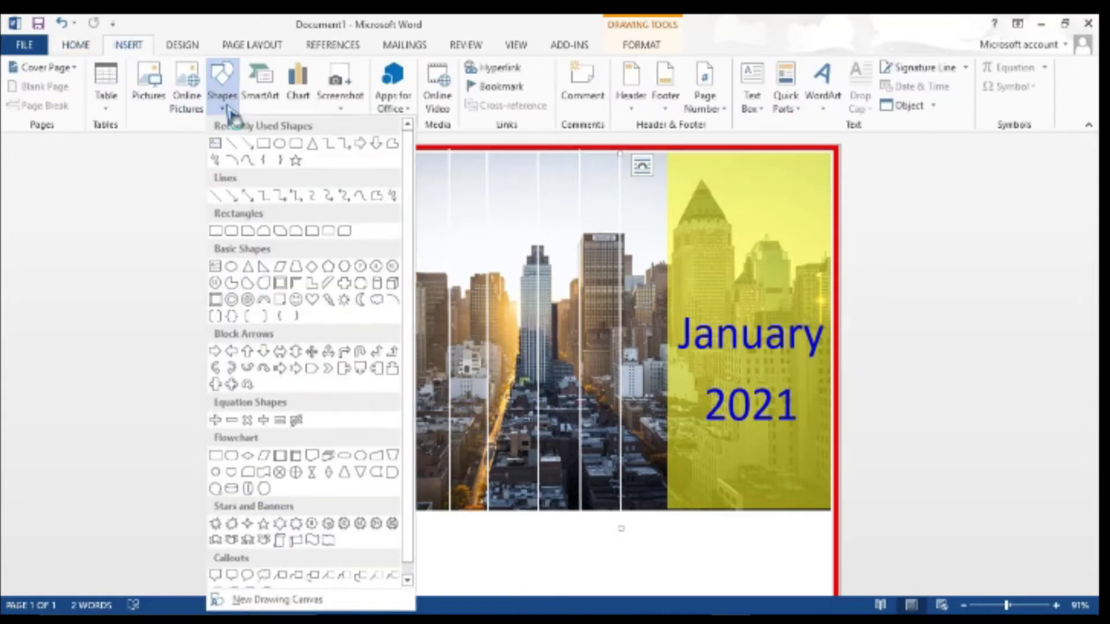
{"action": "left_click", "coordinate": [228, 143]}
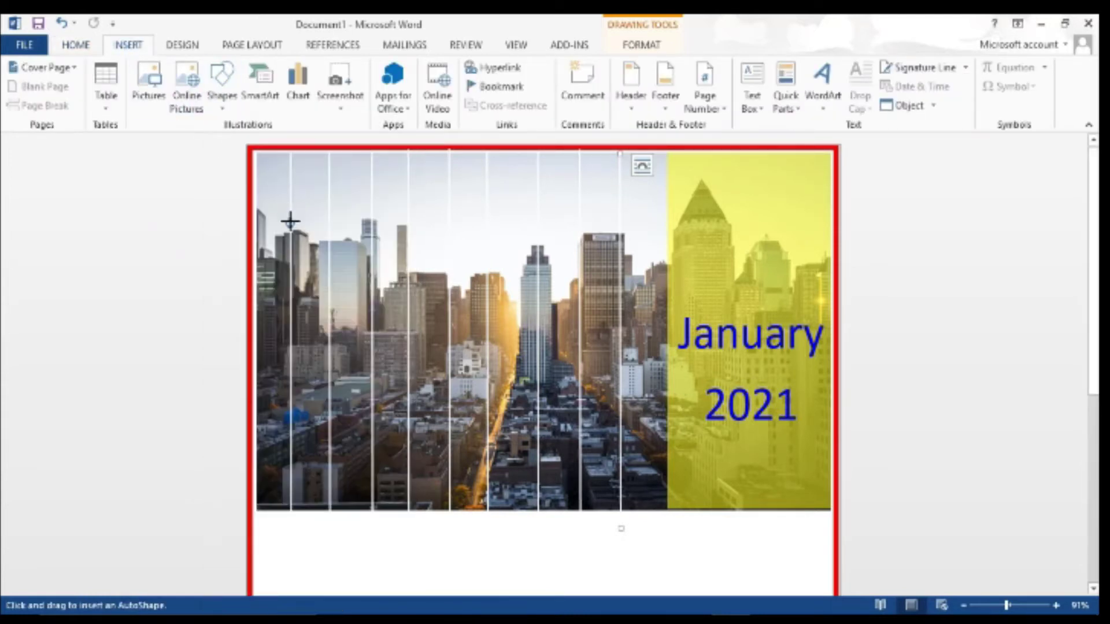
{"action": "left_click_drag", "start_coordinate": [255, 177], "coordinate": [287, 175]}
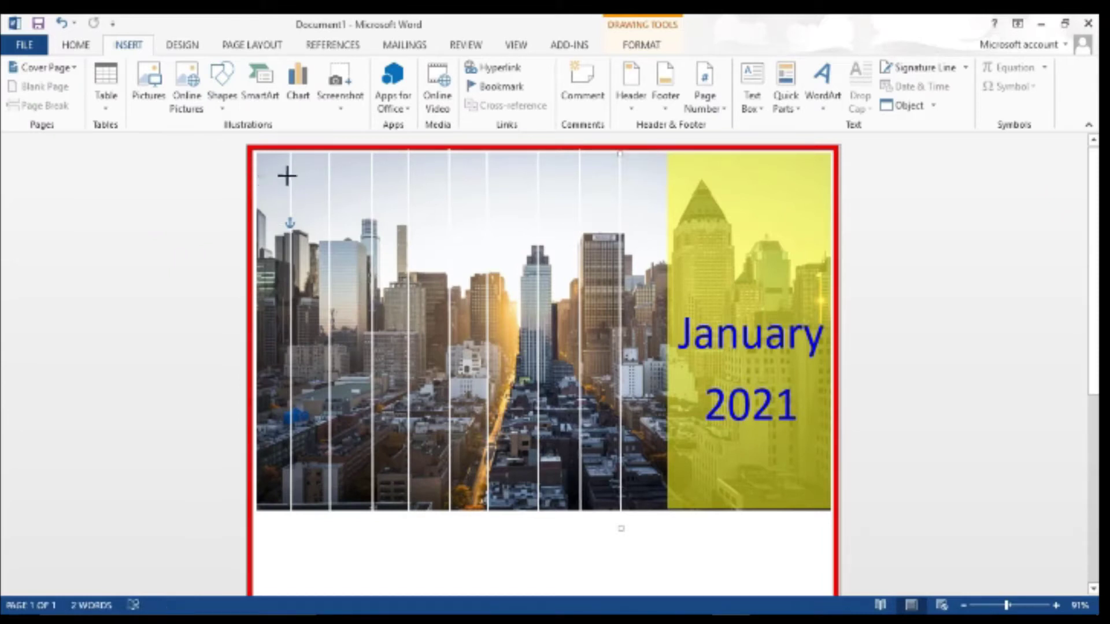
{"action": "left_click_drag", "start_coordinate": [452, 182], "coordinate": [669, 177]}
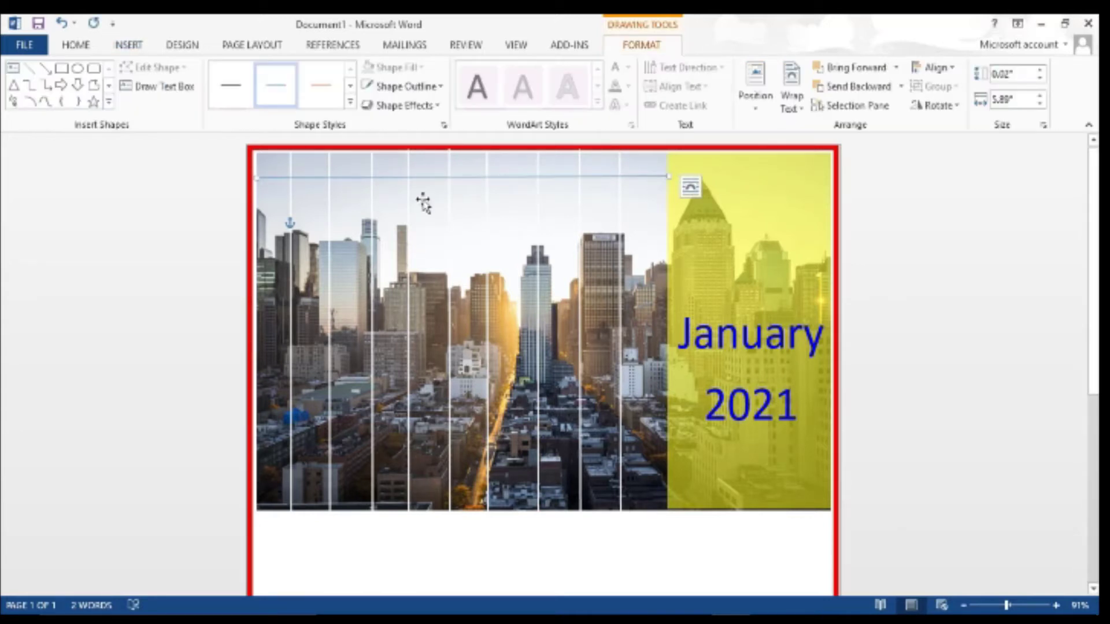
{"action": "left_click", "coordinate": [367, 87]}
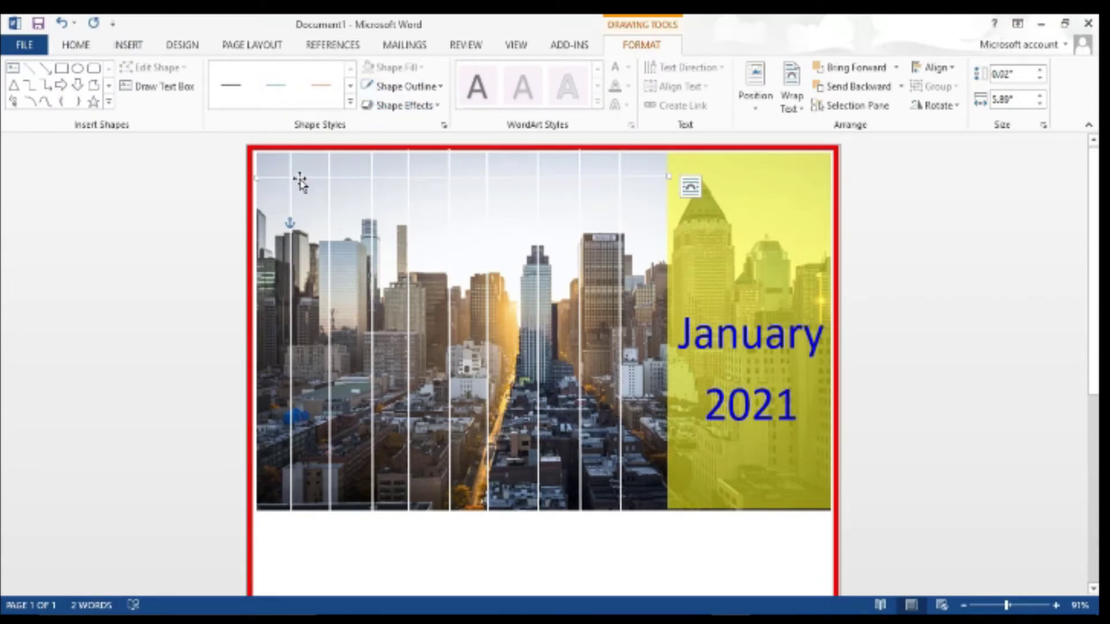
{"action": "left_click_drag", "start_coordinate": [299, 179], "coordinate": [314, 491]}
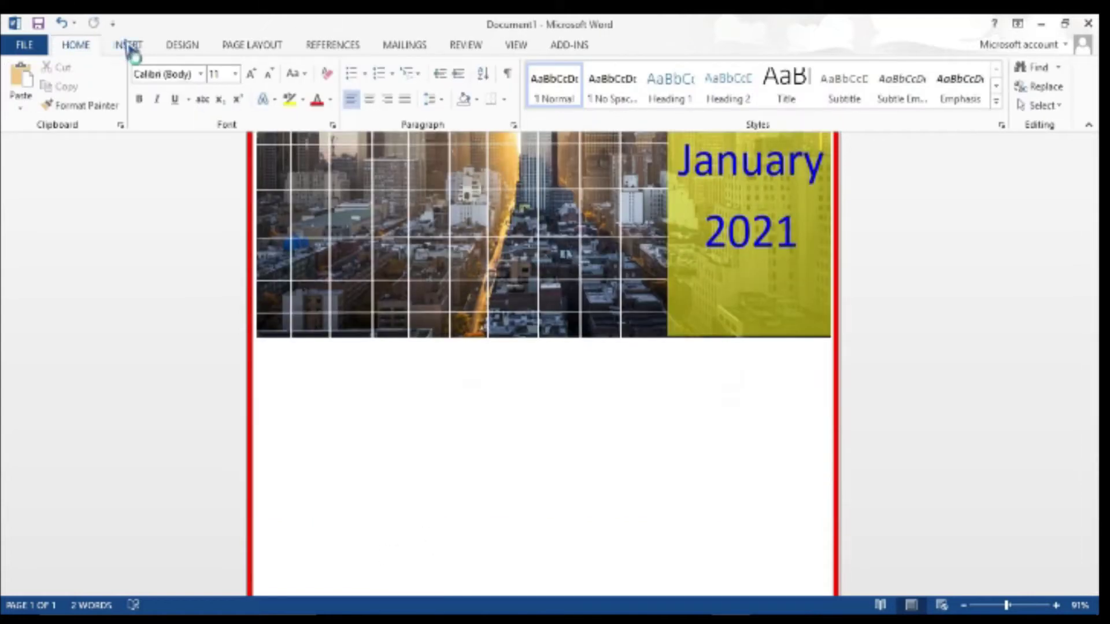
Draw a text box below the photo, type 'Sun', and shorten it to about 0.34" × 0.6"
{"action": "left_click", "coordinate": [128, 44]}
{"action": "left_click", "coordinate": [751, 94]}
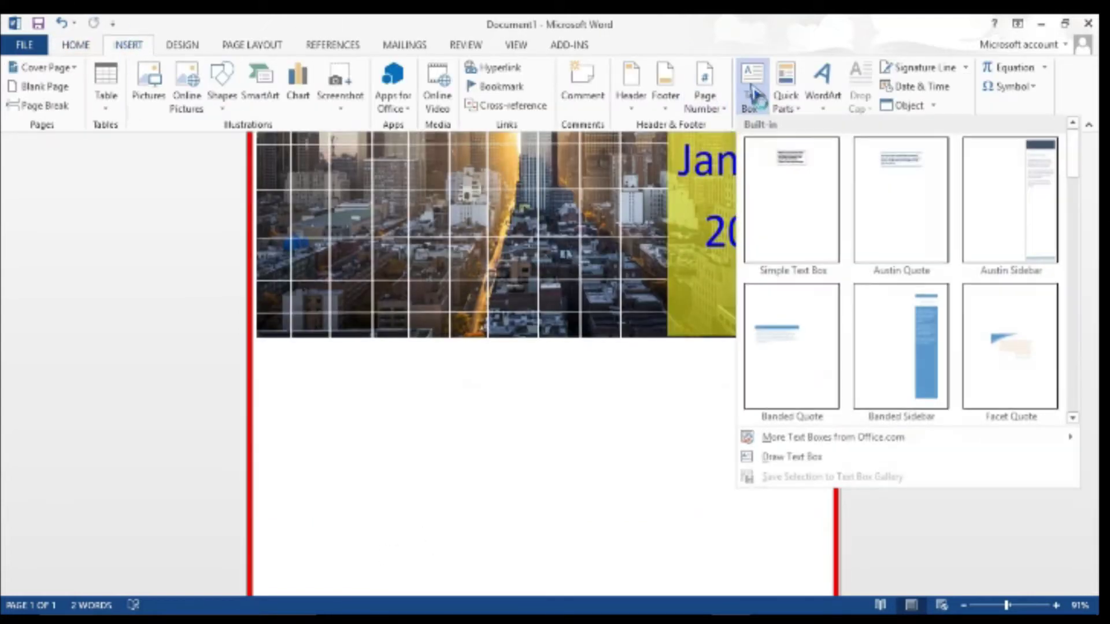
{"action": "left_click", "coordinate": [790, 460]}
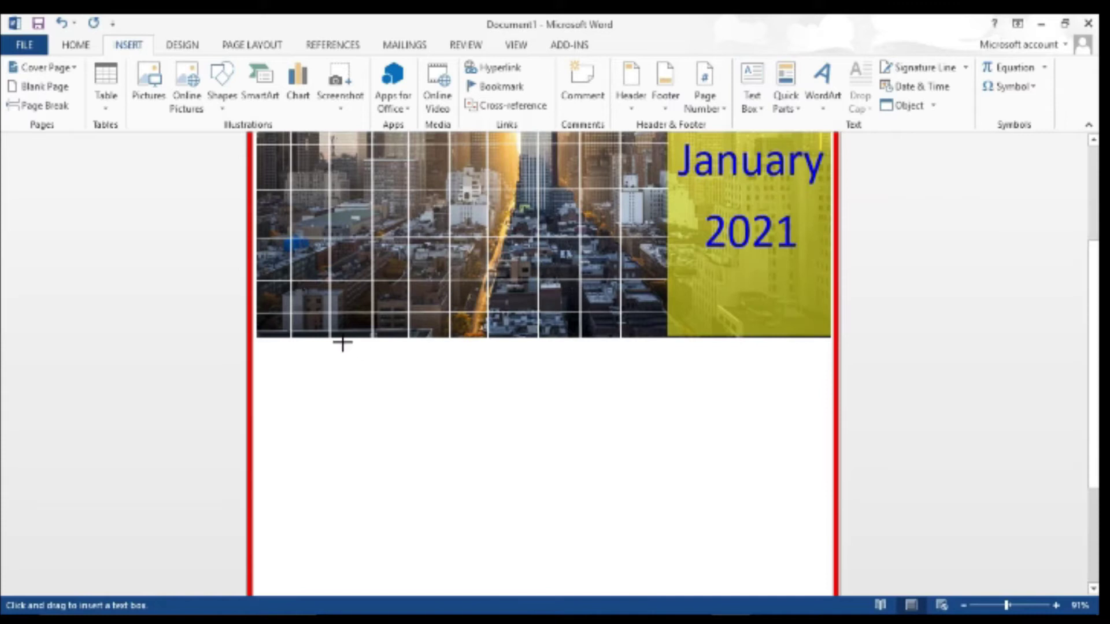
{"action": "left_click_drag", "start_coordinate": [268, 370], "coordinate": [291, 441]}
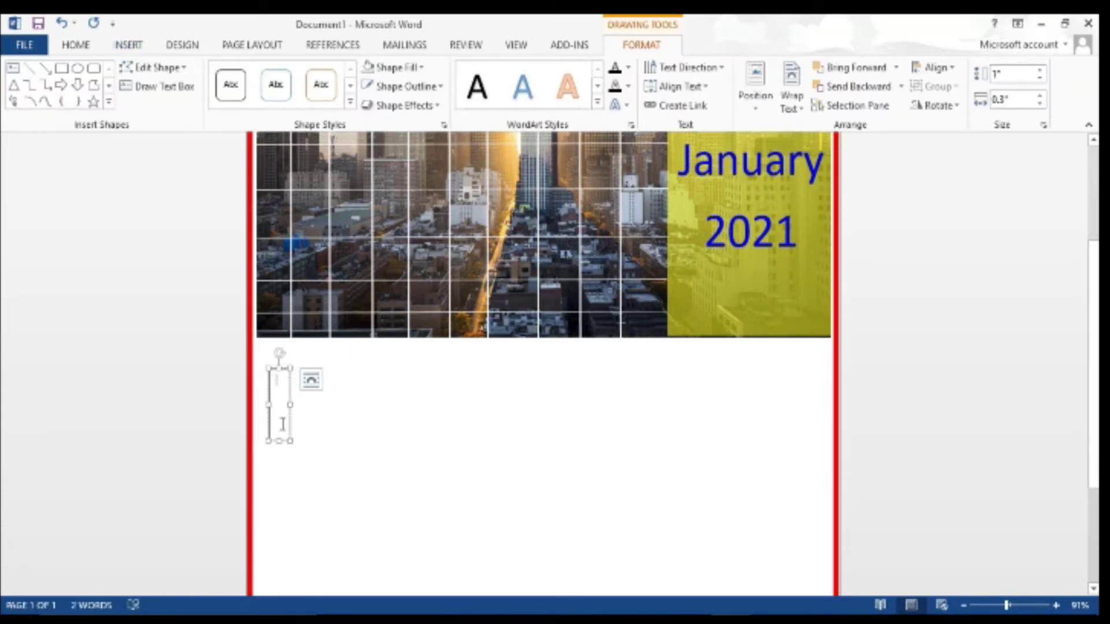
{"action": "type", "text": "Su"}
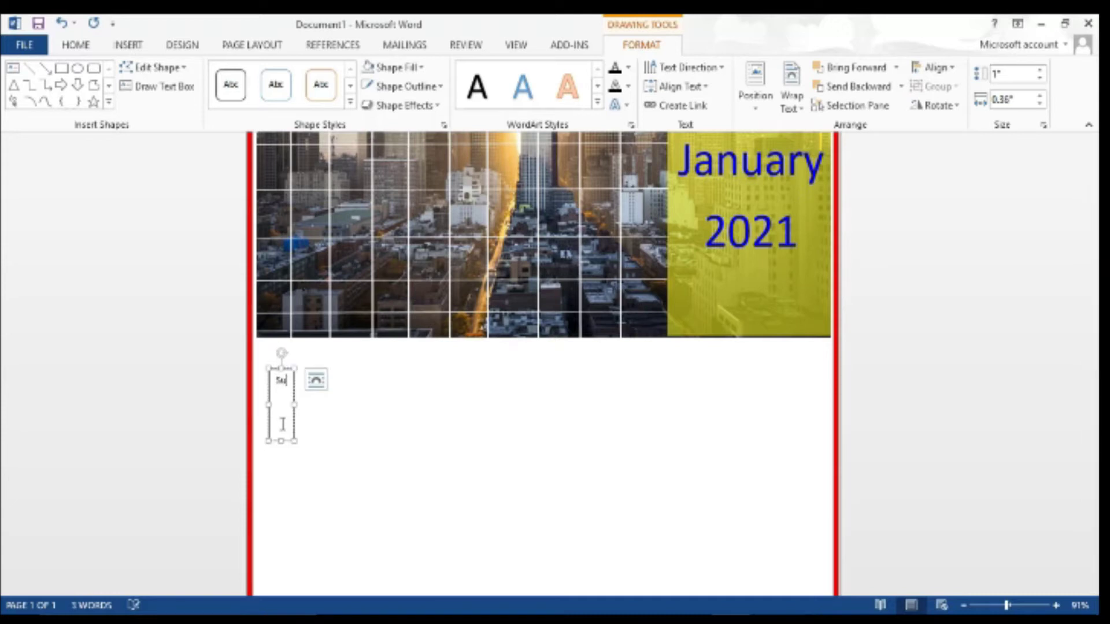
{"action": "type", "text": "n"}
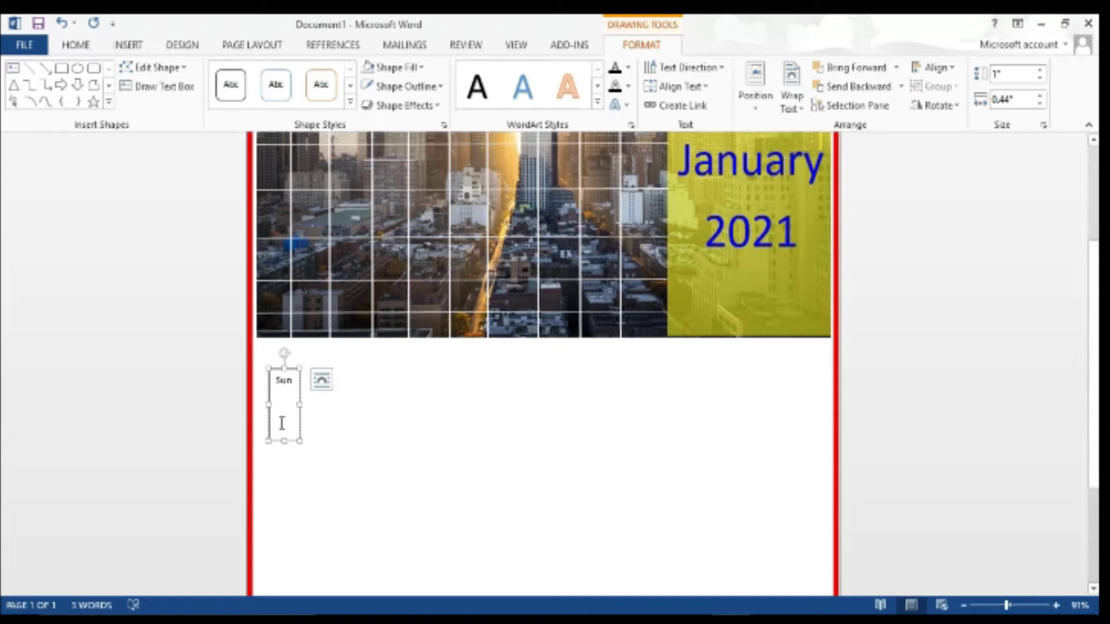
{"action": "mouse_move", "coordinate": [285, 440]}
{"action": "left_mouse_down"}
{"action": "mouse_move", "coordinate": [282, 395]}
{"action": "mouse_move", "coordinate": [311, 380]}
{"action": "left_mouse_up"}
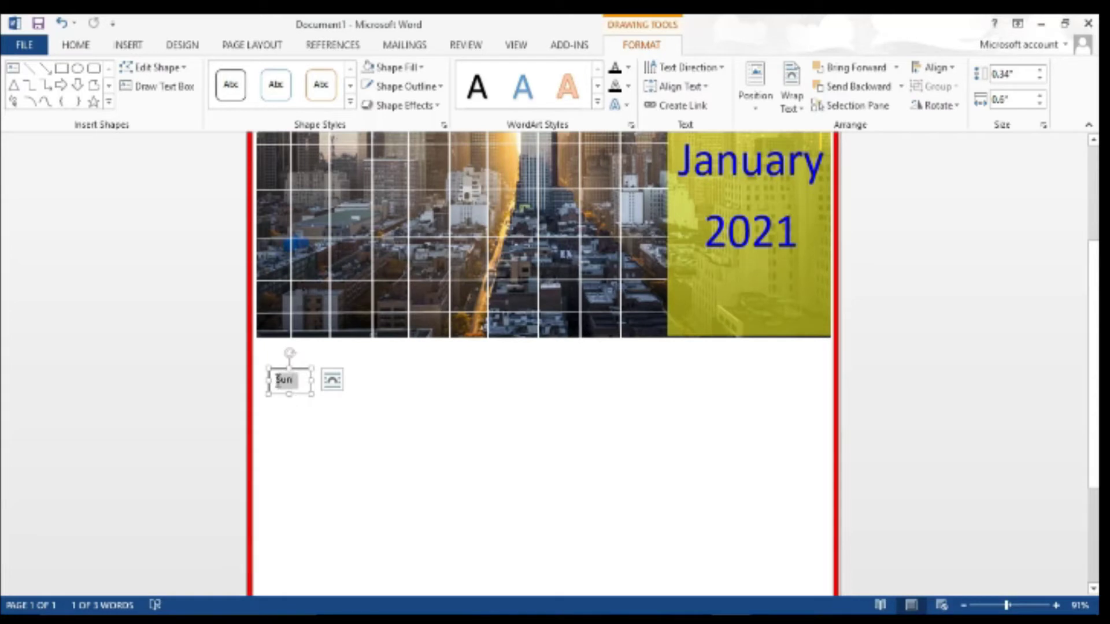
Centre the word Sun in its box and widen the box slightly
{"action": "left_click", "coordinate": [130, 46]}
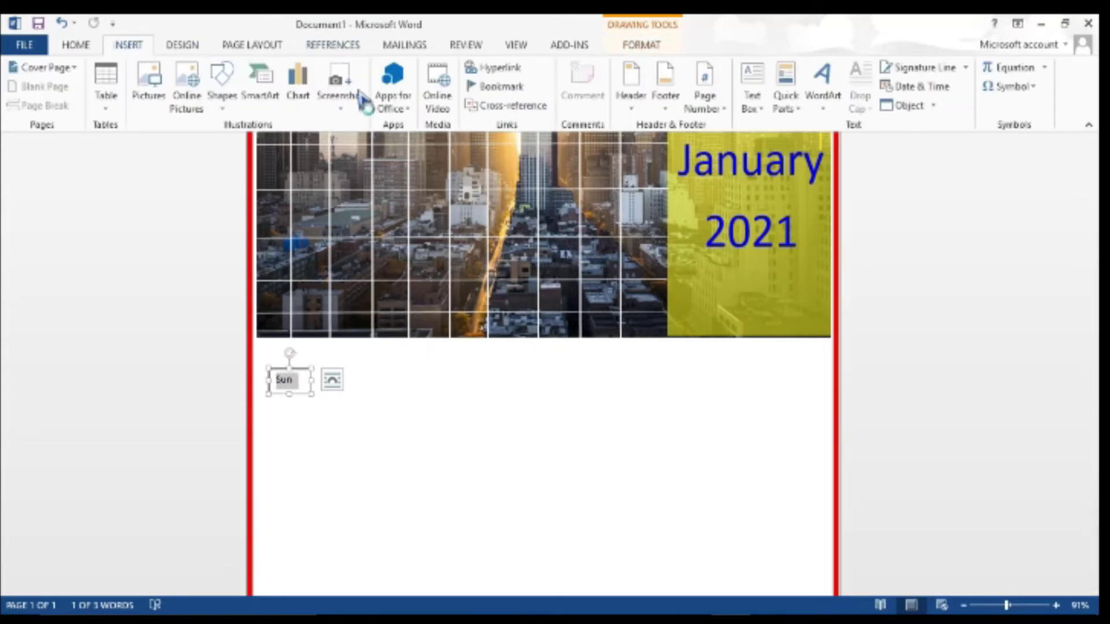
{"action": "left_click", "coordinate": [71, 47]}
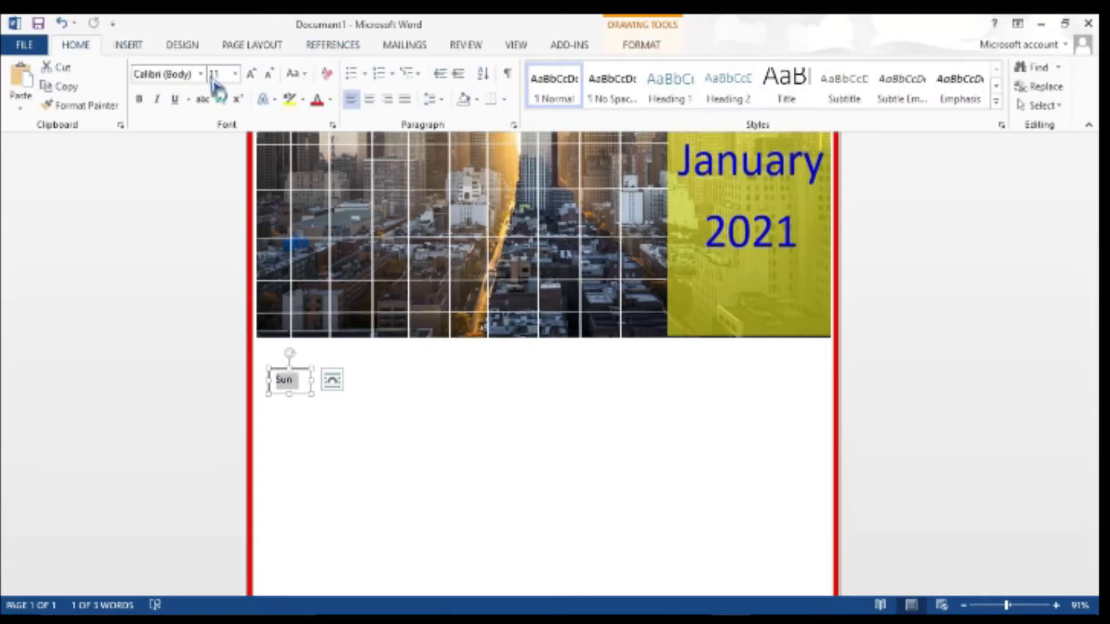
{"action": "left_click", "coordinate": [368, 100]}
{"action": "left_click_drag", "start_coordinate": [313, 380], "coordinate": [317, 379]}
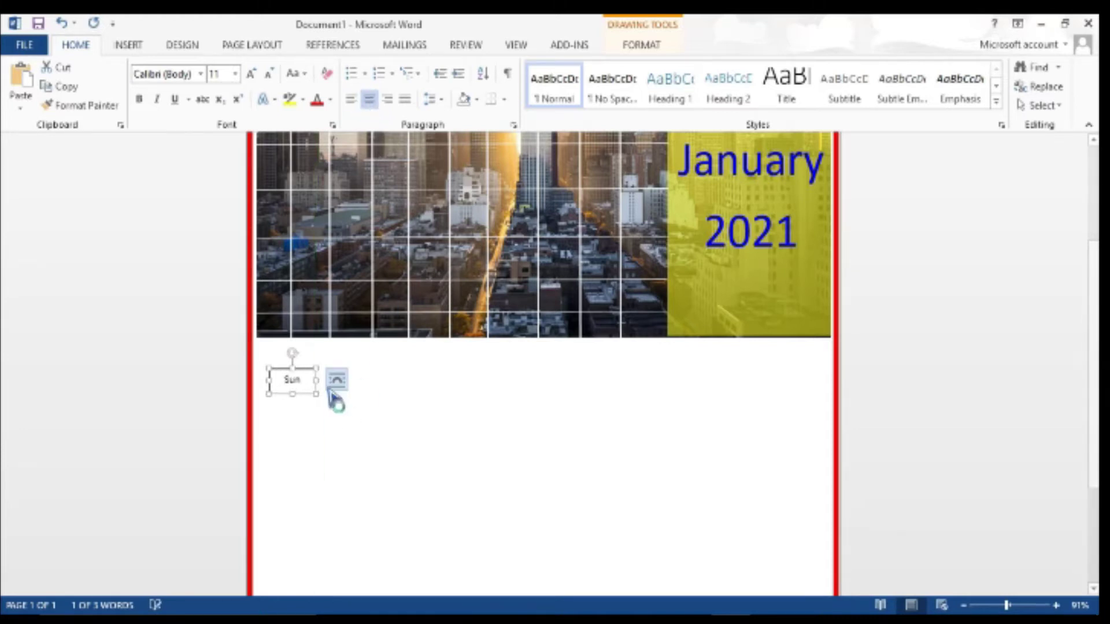
Give the Sun box a grey fill with no outline and enlarge it to about 0.44" by 1.05"
{"action": "left_click", "coordinate": [635, 46]}
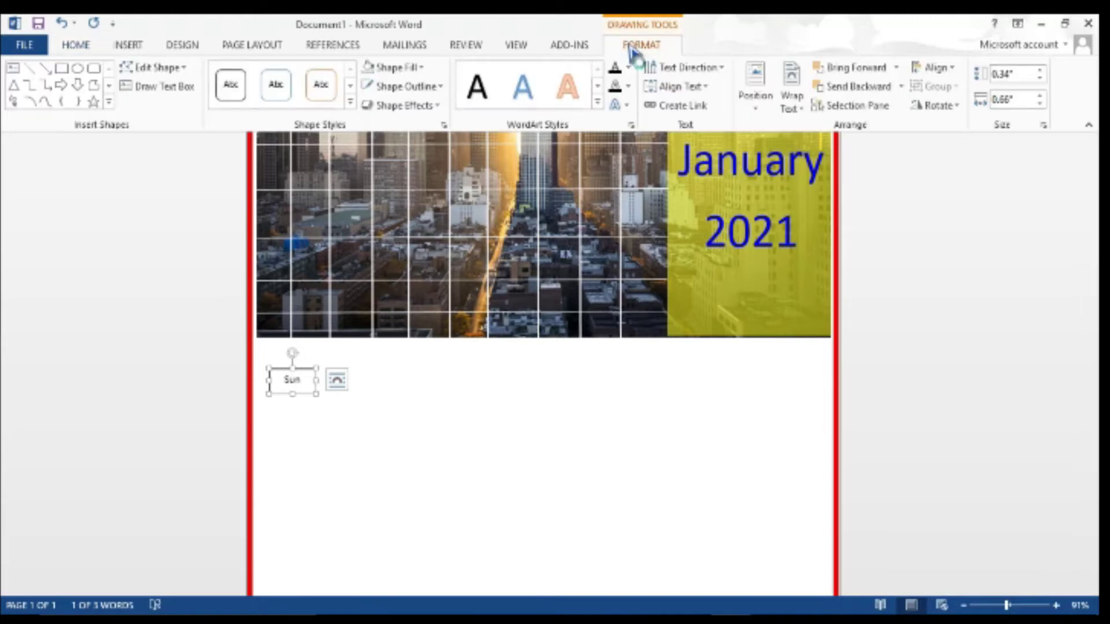
{"action": "left_click", "coordinate": [420, 68]}
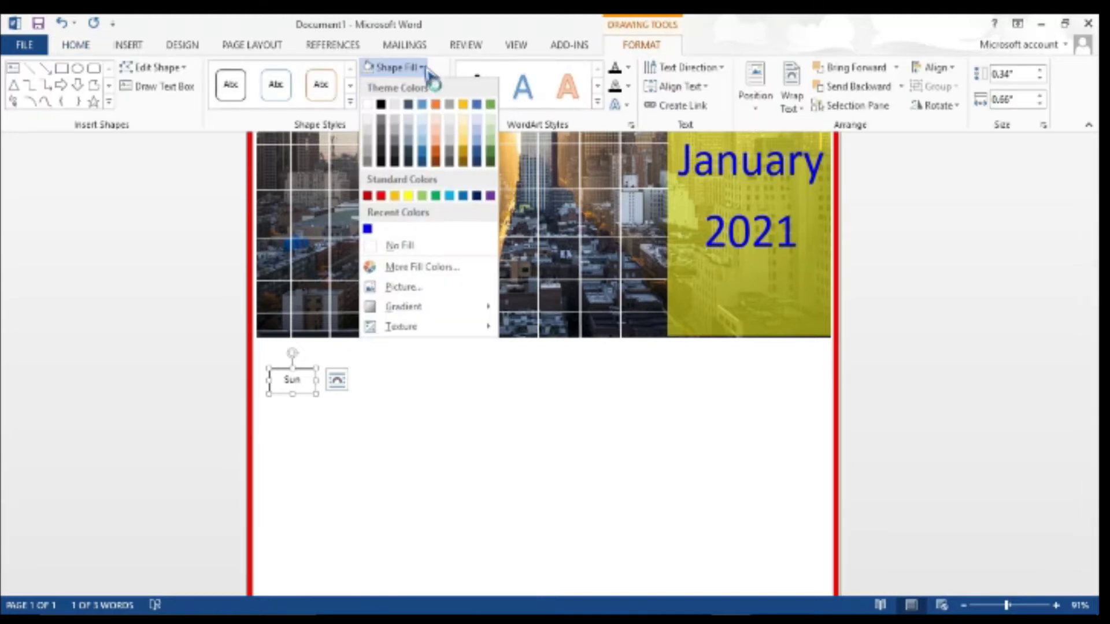
{"action": "left_click", "coordinate": [397, 133]}
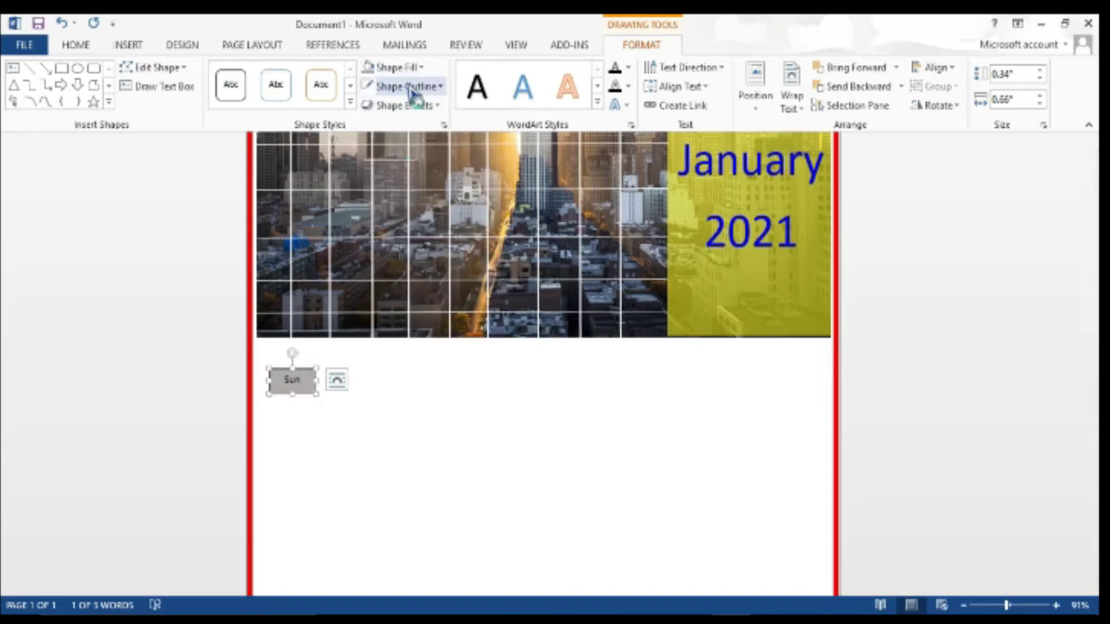
{"action": "left_click", "coordinate": [442, 87]}
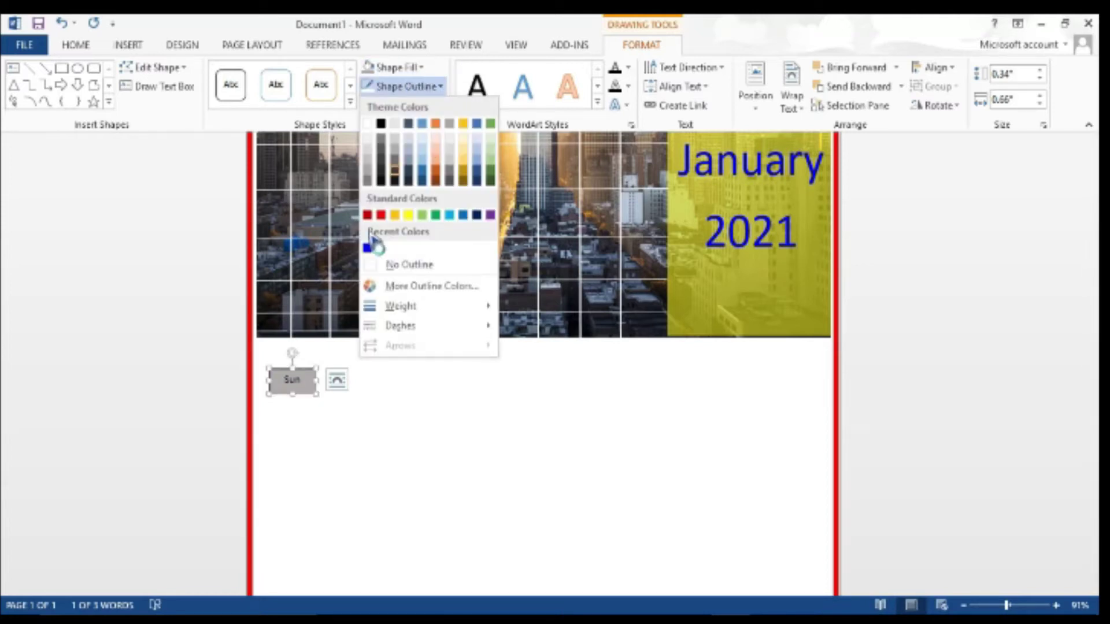
{"action": "left_click", "coordinate": [389, 265]}
{"action": "left_click_drag", "start_coordinate": [316, 394], "coordinate": [345, 400]}
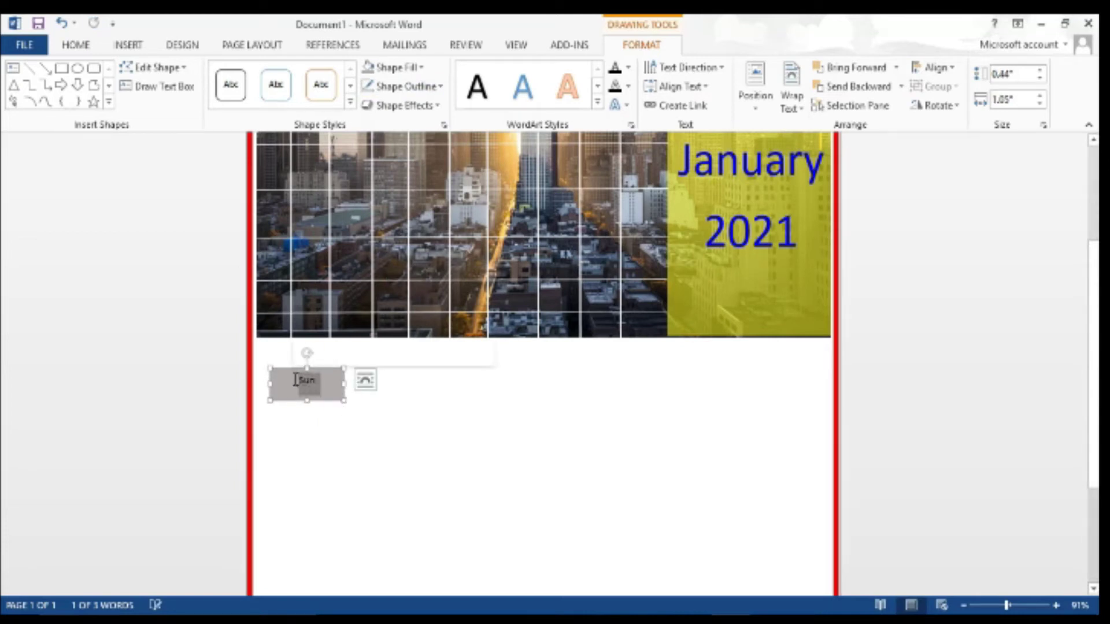
Grow the Sun text to 24 pt, then reselect the box with its text
{"action": "left_click", "coordinate": [78, 45]}
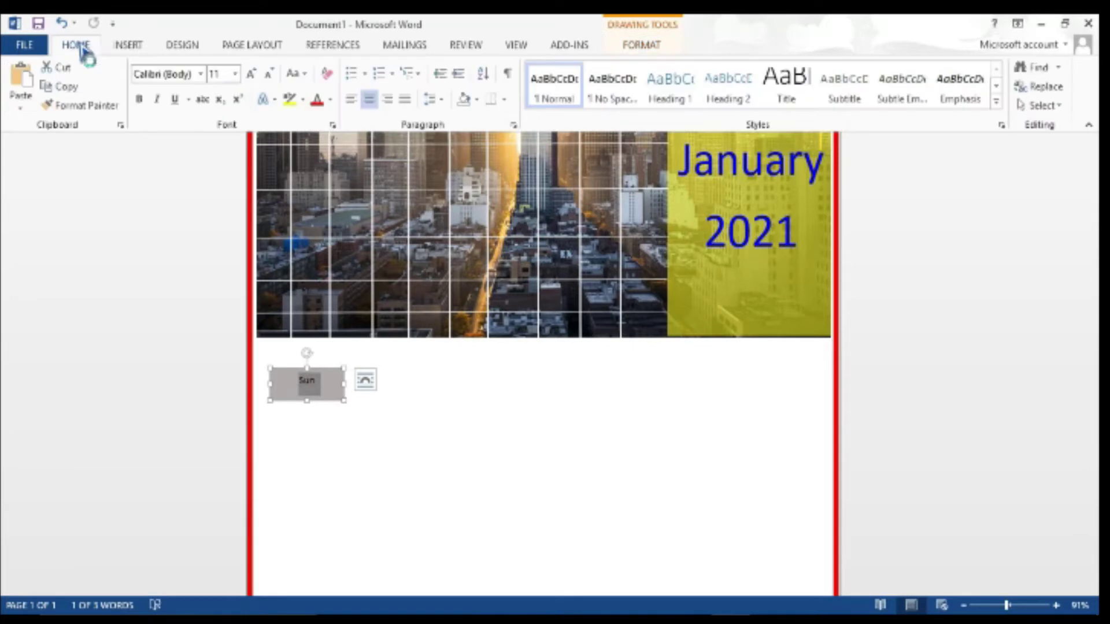
{"action": "left_click", "coordinate": [250, 74]}
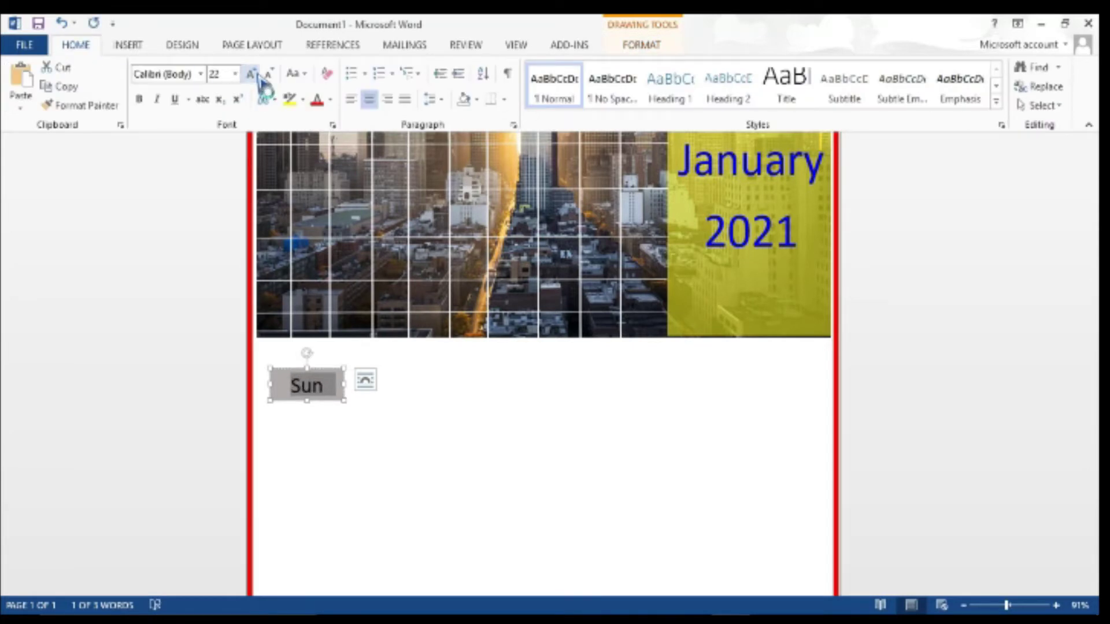
{"action": "left_click", "coordinate": [342, 448]}
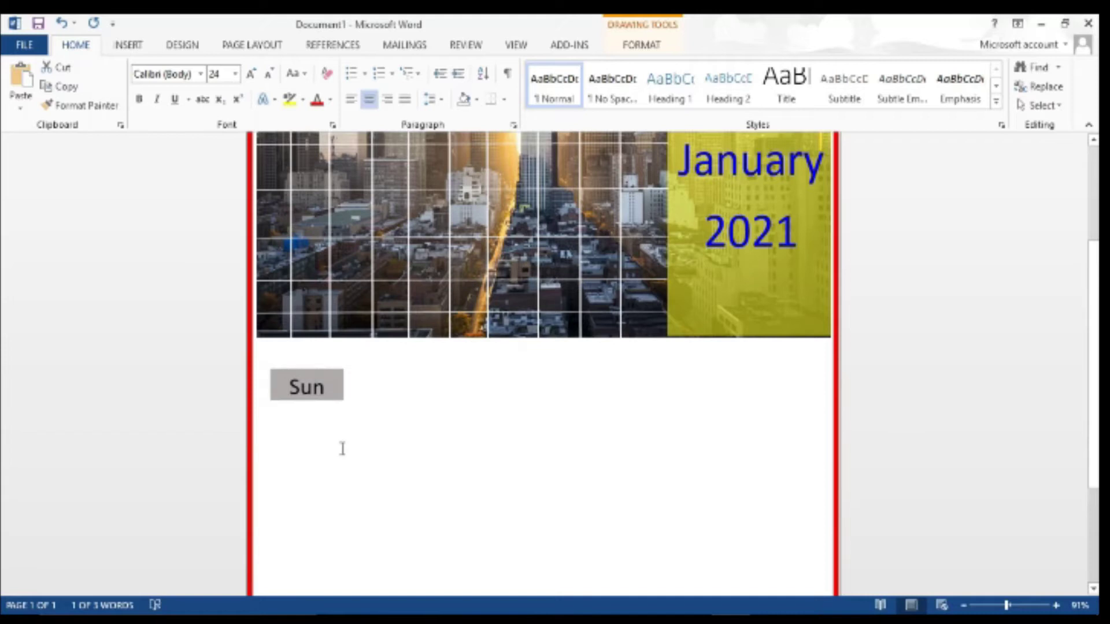
{"action": "scroll", "coordinate": [327, 502], "scroll_direction": "up", "scroll_amount": 3}
{"action": "left_click", "coordinate": [315, 491]}
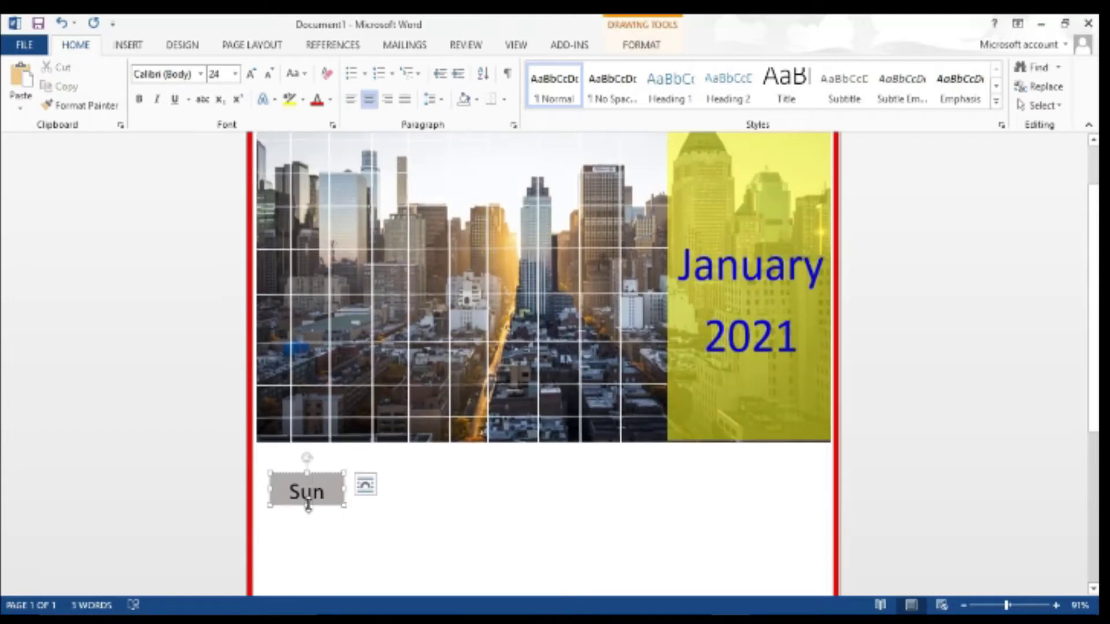
{"action": "left_click", "coordinate": [377, 509]}
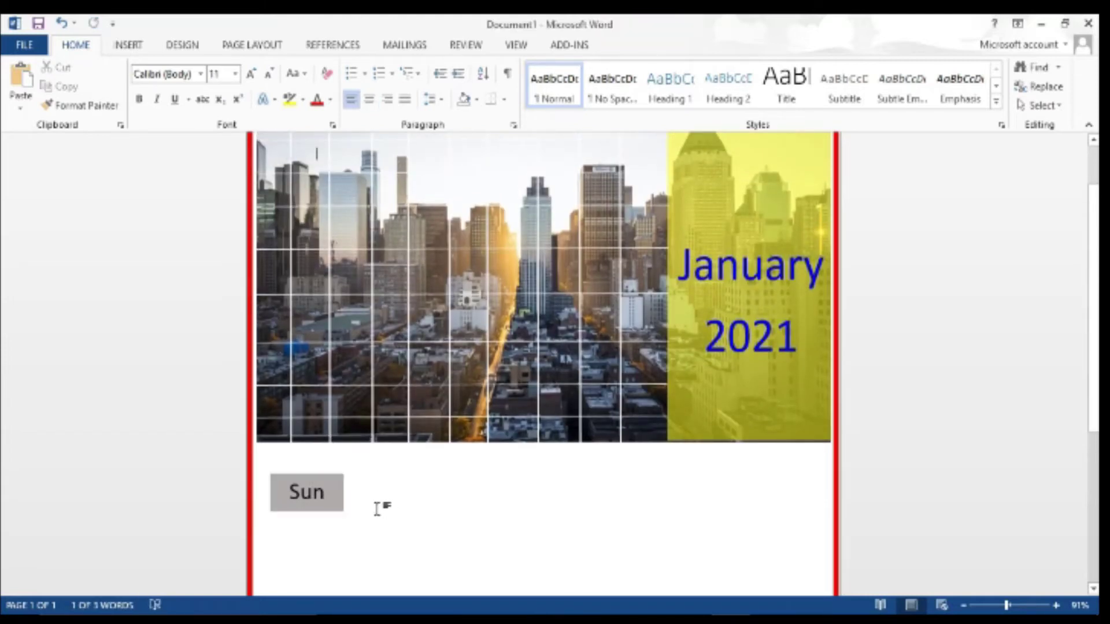
{"action": "left_click_drag", "start_coordinate": [336, 492], "coordinate": [288, 492]}
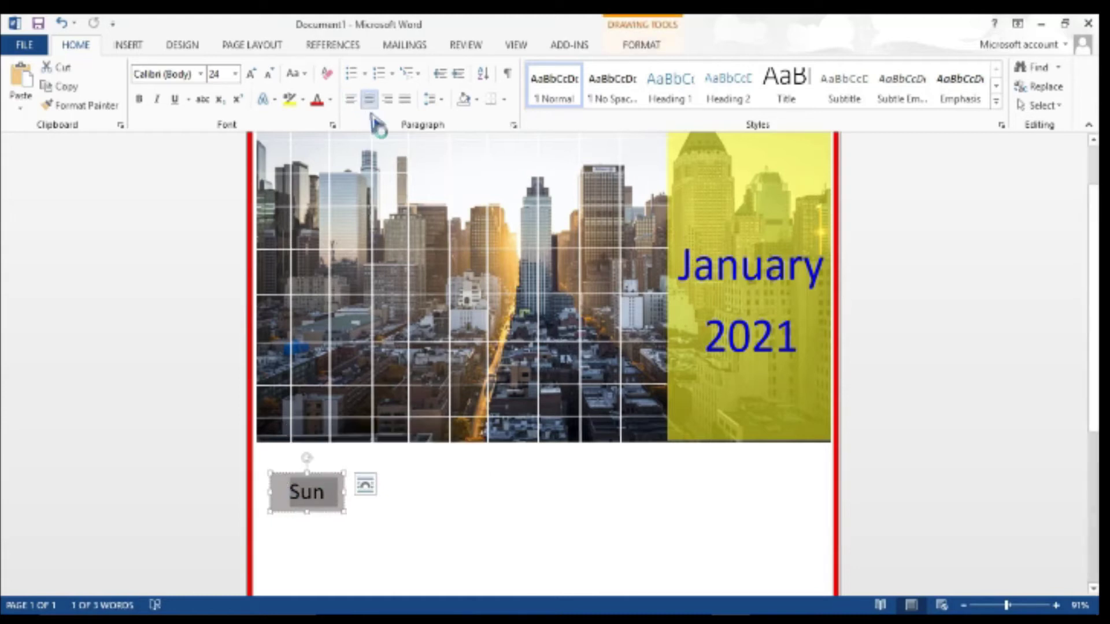
Try indenting and un-indenting the Sun text, then bring up the line spacing choices
{"action": "left_click", "coordinate": [461, 77]}
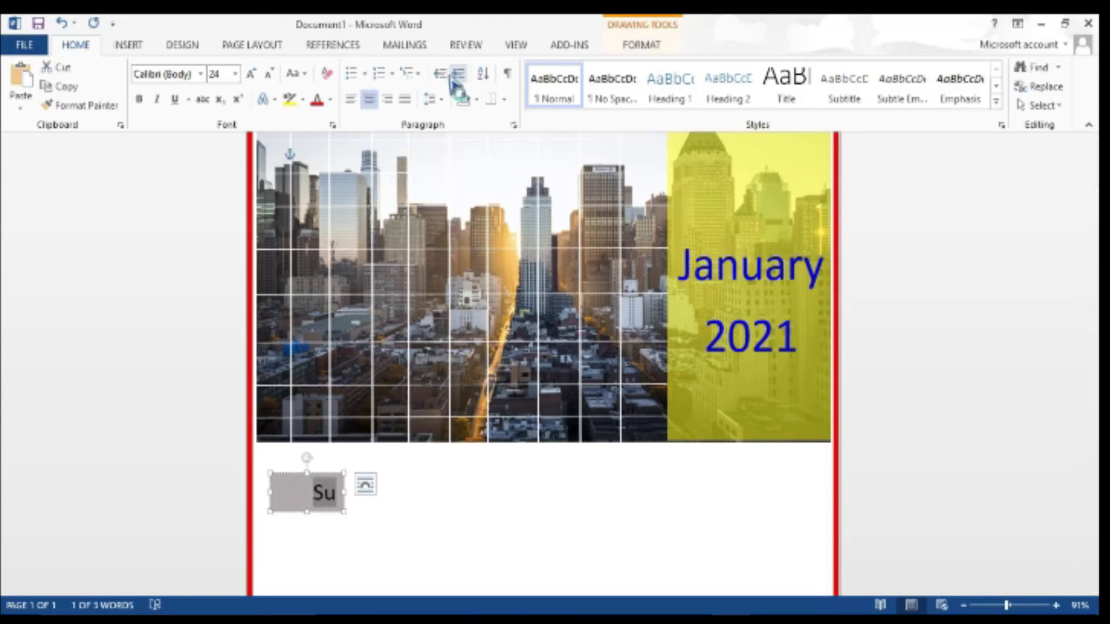
{"action": "left_click", "coordinate": [446, 79]}
{"action": "right_click", "coordinate": [452, 85]}
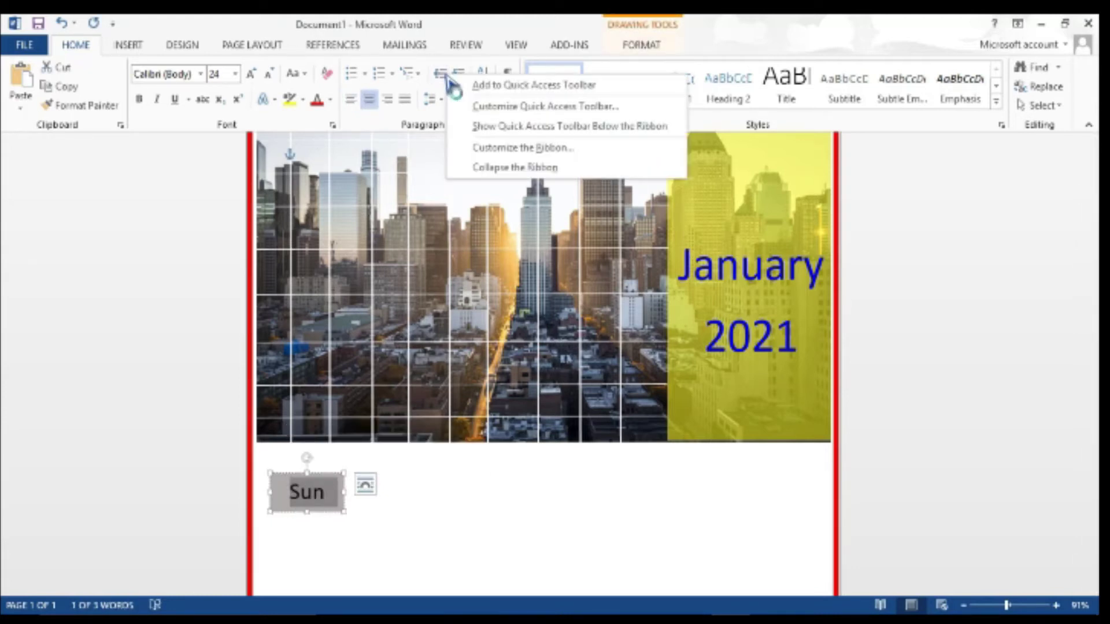
{"action": "left_click", "coordinate": [441, 99]}
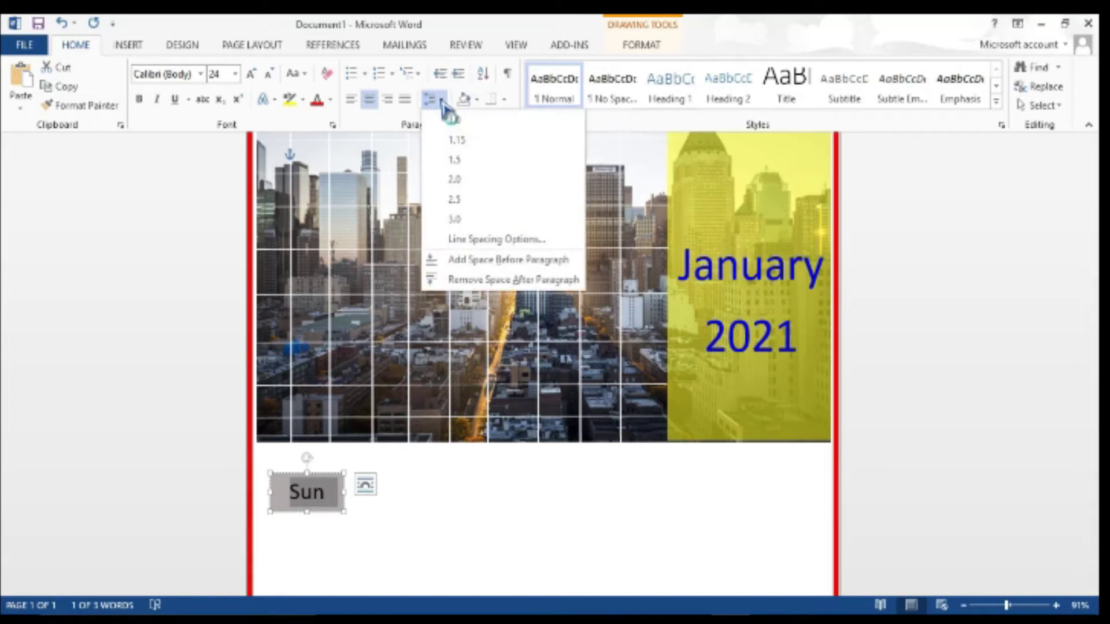
Dismiss the line spacing choices unchanged and reselect the Sun box
{"action": "left_click", "coordinate": [454, 125]}
{"action": "left_click", "coordinate": [440, 99]}
{"action": "left_click", "coordinate": [477, 282]}
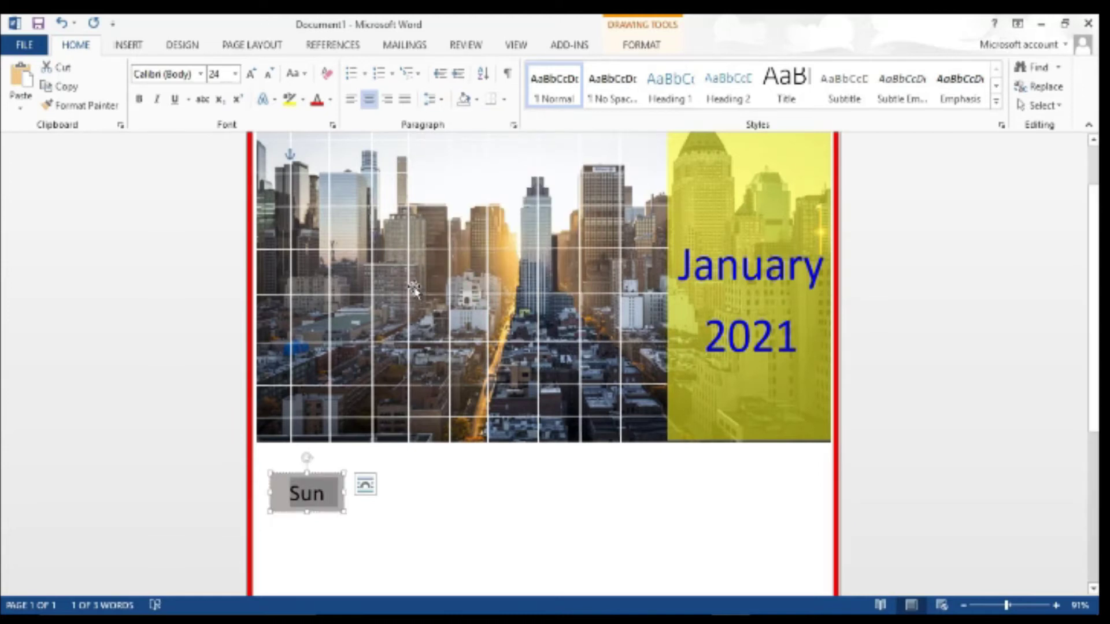
{"action": "left_click", "coordinate": [455, 505]}
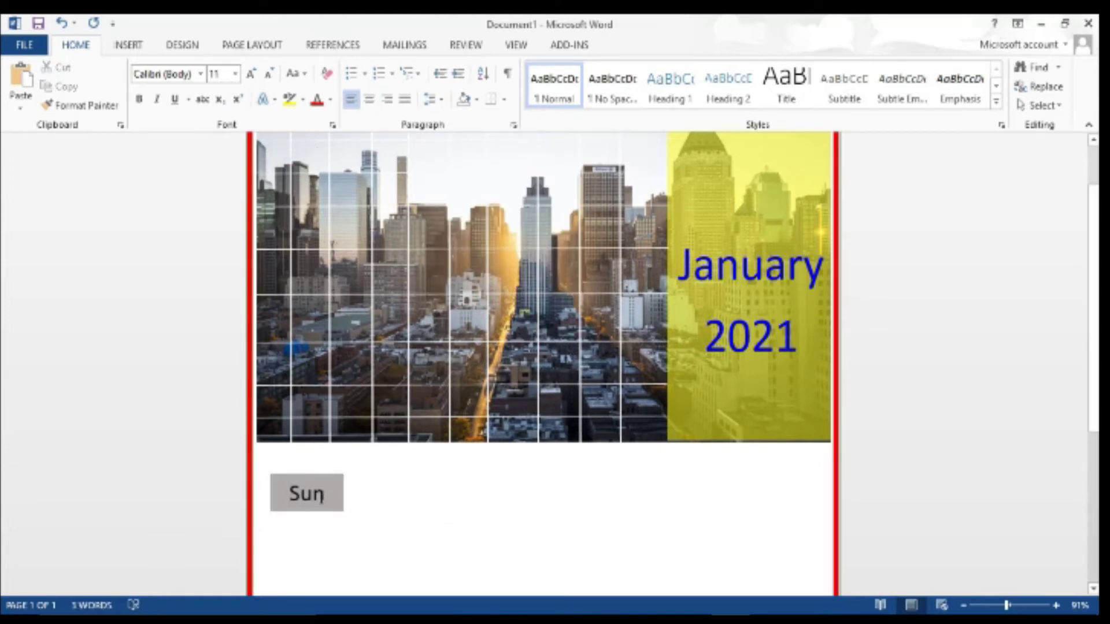
{"action": "left_click", "coordinate": [308, 491]}
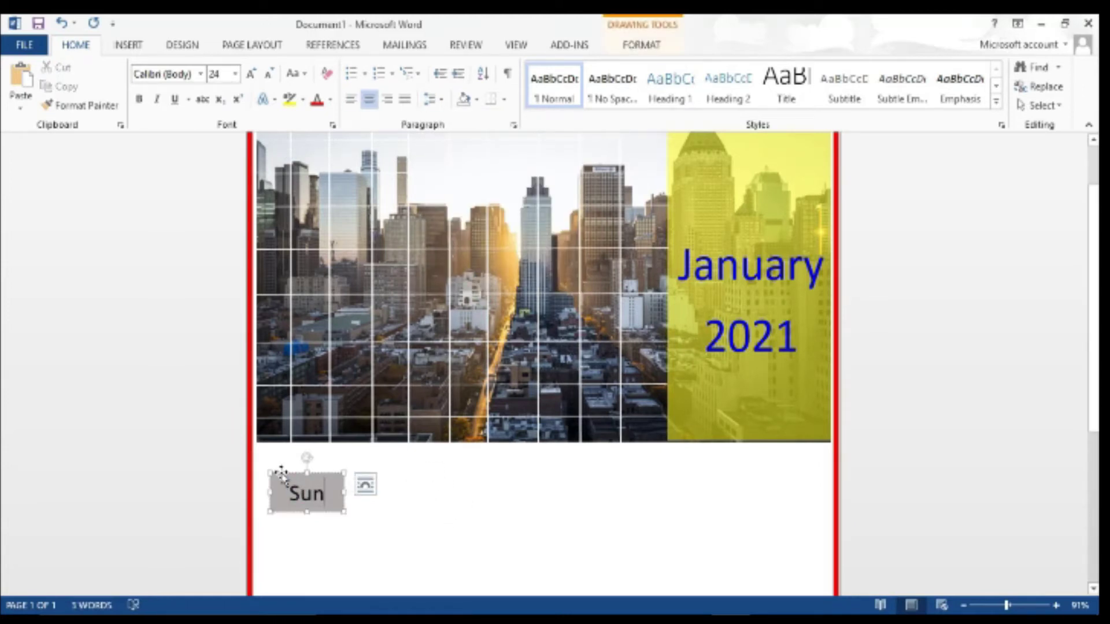
Copy the Sun box rightward into a row of seven day boxes reaching the right page edge
{"action": "left_click_drag", "start_coordinate": [281, 471], "coordinate": [365, 469]}
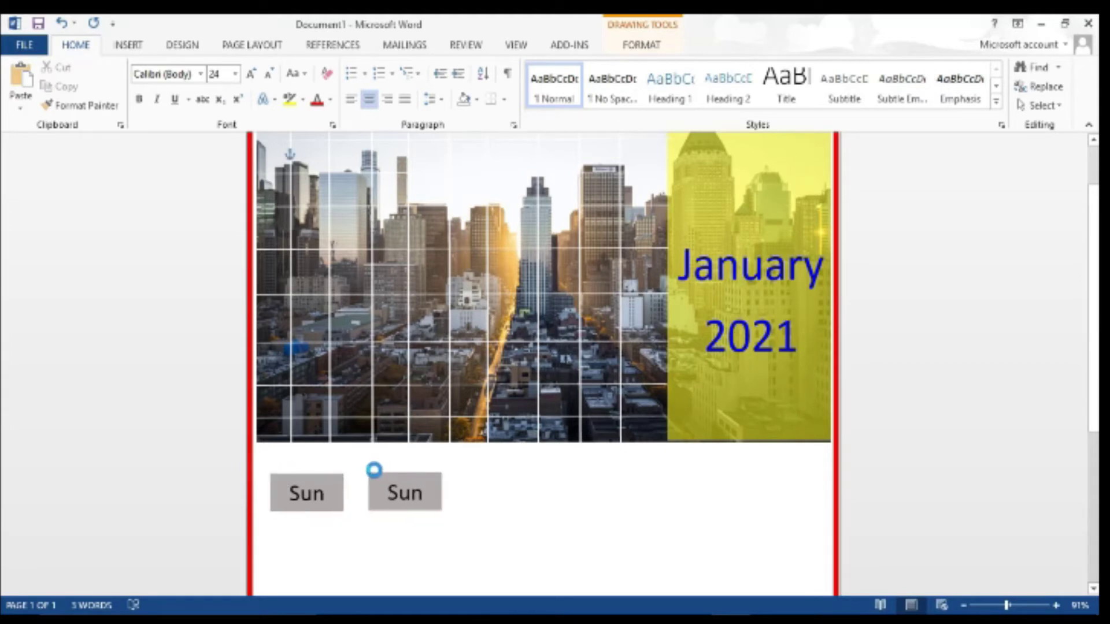
{"action": "left_click_drag", "start_coordinate": [364, 469], "coordinate": [454, 474]}
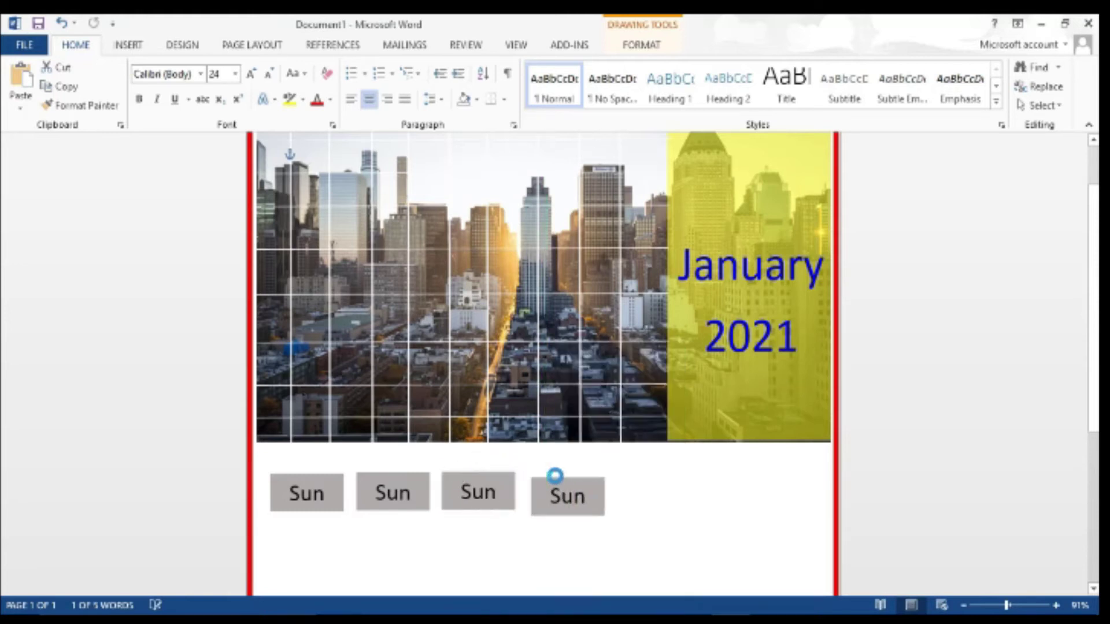
{"action": "left_click_drag", "start_coordinate": [459, 472], "coordinate": [726, 470]}
{"action": "left_click", "coordinate": [553, 474]}
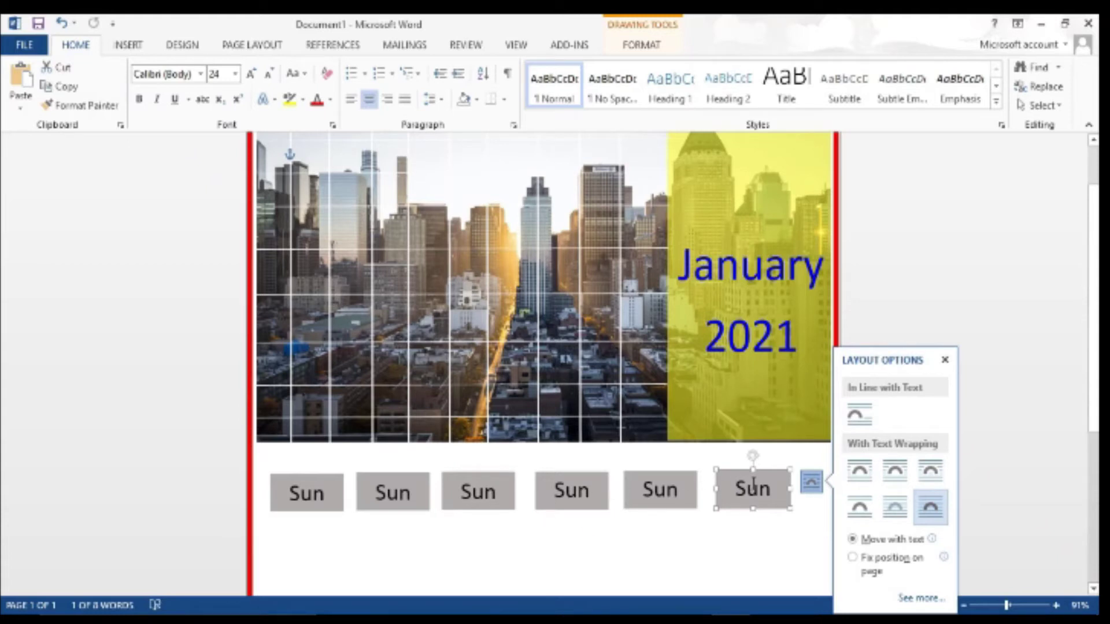
{"action": "left_click", "coordinate": [758, 530]}
{"action": "left_click", "coordinate": [732, 471]}
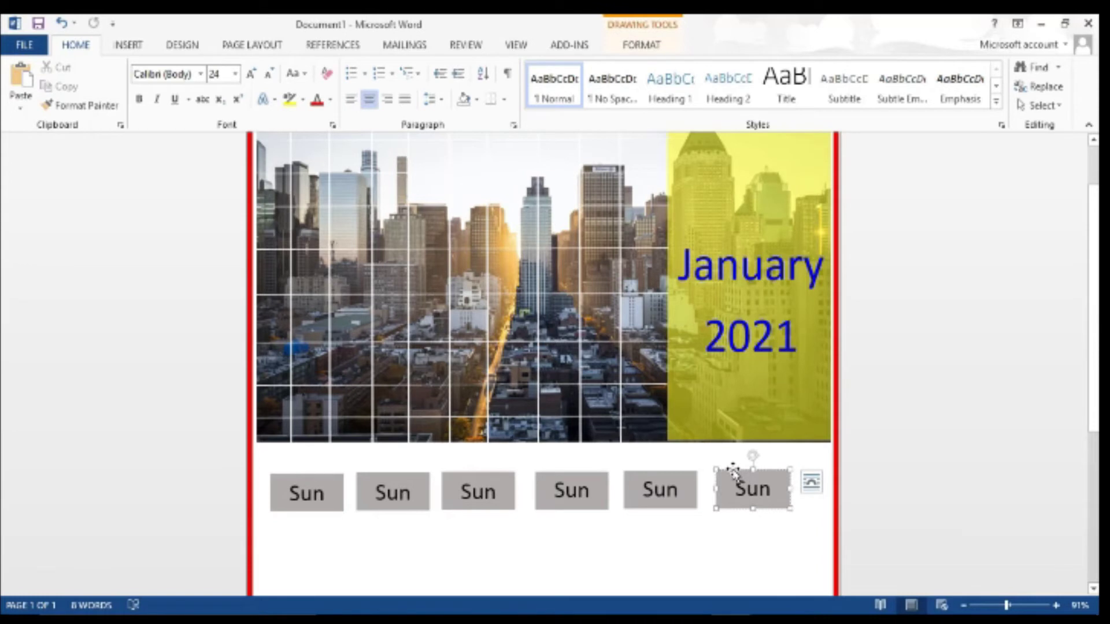
{"action": "left_click_drag", "start_coordinate": [735, 468], "coordinate": [813, 469]}
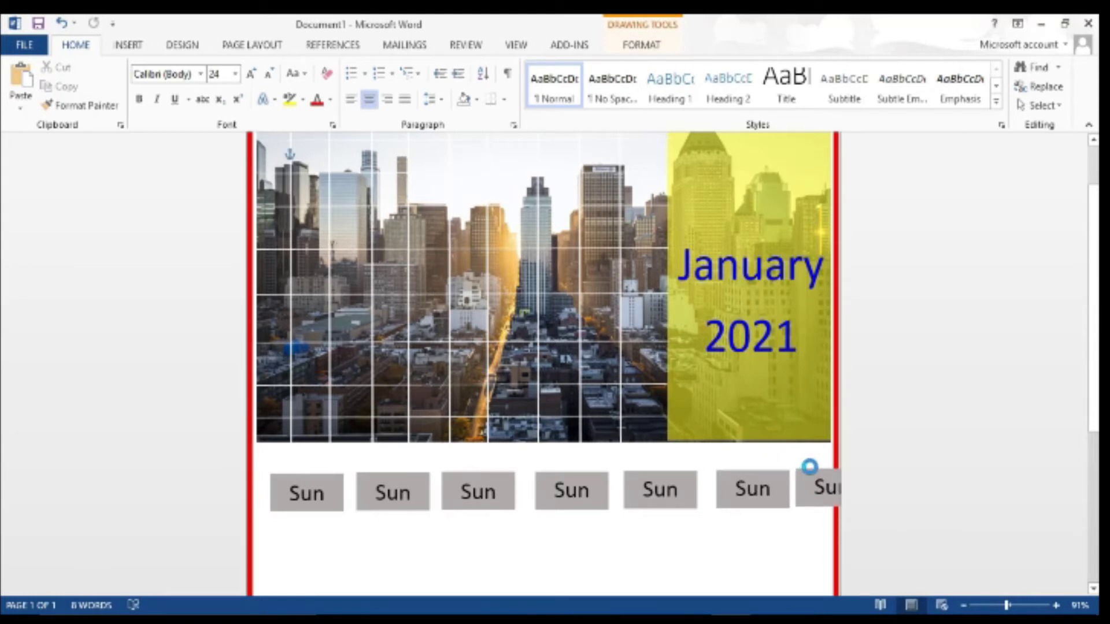
Narrow the day boxes and move the last one beside its neighbour
{"action": "left_click", "coordinate": [307, 493]}
{"action": "left_click_drag", "start_coordinate": [344, 492], "coordinate": [335, 492]}
{"action": "left_click_drag", "start_coordinate": [430, 492], "coordinate": [415, 492]}
{"action": "left_click", "coordinate": [478, 492]}
{"action": "left_click", "coordinate": [571, 490]}
{"action": "mouse_move", "coordinate": [515, 491]}
{"action": "left_mouse_down"}
{"action": "mouse_move", "coordinate": [495, 492]}
{"action": "mouse_move", "coordinate": [520, 492]}
{"action": "left_mouse_up"}
{"action": "left_click_drag", "start_coordinate": [625, 490], "coordinate": [607, 490]}
{"action": "left_click_drag", "start_coordinate": [718, 489], "coordinate": [694, 489]}
{"action": "left_click", "coordinate": [797, 486]}
{"action": "mouse_move", "coordinate": [797, 486]}
{"action": "left_mouse_down"}
{"action": "mouse_move", "coordinate": [751, 489]}
{"action": "mouse_move", "coordinate": [763, 490]}
{"action": "left_mouse_up"}
{"action": "left_click_drag", "start_coordinate": [691, 489], "coordinate": [685, 489]}
Widen the day boxes slightly so their spacing is even
{"action": "left_click_drag", "start_coordinate": [442, 492], "coordinate": [433, 492]}
{"action": "left_click_drag", "start_coordinate": [357, 493], "coordinate": [349, 492]}
{"action": "left_click", "coordinate": [521, 492]}
{"action": "left_click_drag", "start_coordinate": [520, 492], "coordinate": [511, 492]}
{"action": "left_click_drag", "start_coordinate": [434, 492], "coordinate": [427, 492]}
{"action": "left_click_drag", "start_coordinate": [606, 490], "coordinate": [600, 490]}
{"action": "left_click_drag", "start_coordinate": [685, 490], "coordinate": [677, 490]}
{"action": "left_click_drag", "start_coordinate": [750, 492], "coordinate": [753, 492]}
{"action": "left_click", "coordinate": [736, 557]}
Label the day boxes Sat, Mon, Tue, Wed, Tuh and Fri around the existing Sun
{"action": "double_click", "coordinate": [302, 493]}
{"action": "type", "text": "Sat"}
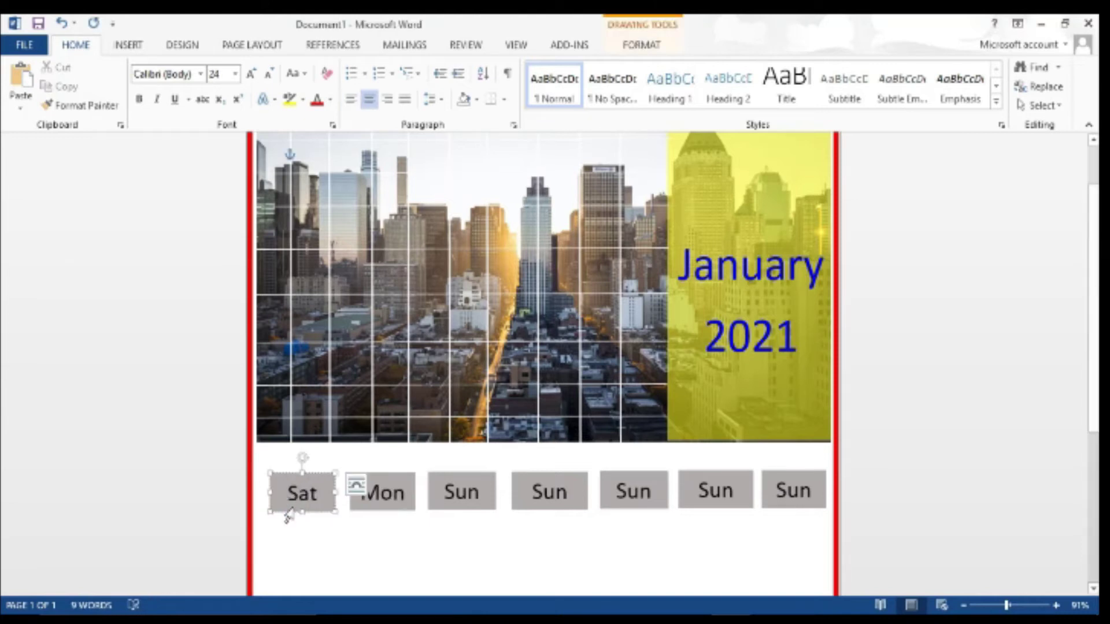
{"action": "double_click", "coordinate": [461, 492]}
{"action": "type", "text": "Mon"}
{"action": "double_click", "coordinate": [549, 492]}
{"action": "type", "text": "Tue"}
{"action": "double_click", "coordinate": [634, 491]}
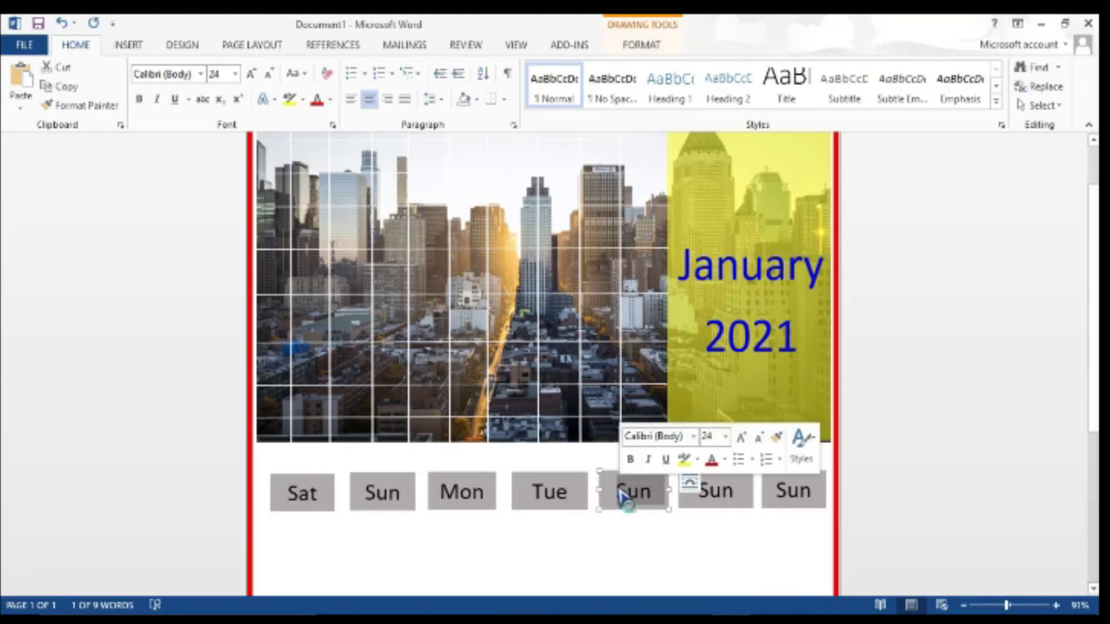
{"action": "type", "text": "Wed"}
{"action": "double_click", "coordinate": [716, 490]}
{"action": "type", "text": "Tu"}
{"action": "type", "text": "h"}
{"action": "double_click", "coordinate": [793, 490]}
{"action": "type", "text": "Fri"}
{"action": "left_click", "coordinate": [318, 399]}
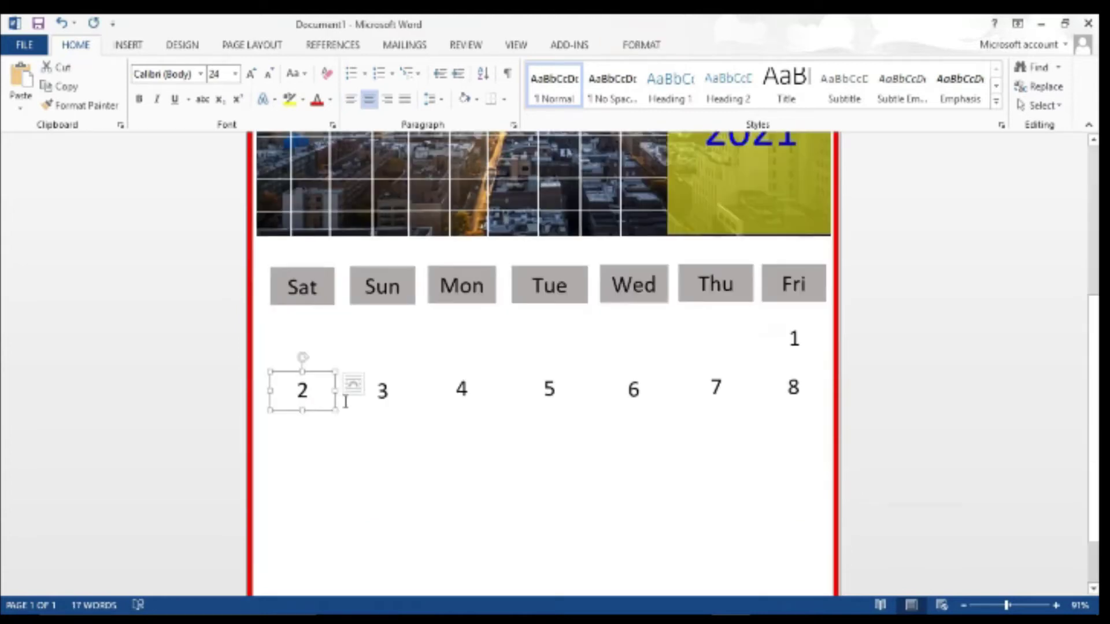
Select date boxes 2 through 8 and copy the row downward twice into new rows
{"action": "left_click", "coordinate": [383, 392], "text": "shift"}
{"action": "left_click", "coordinate": [459, 389], "text": "shift"}
{"action": "left_click", "coordinate": [541, 391], "text": "shift"}
{"action": "left_click", "coordinate": [641, 399], "text": "shift"}
{"action": "left_click", "coordinate": [722, 395], "text": "shift"}
{"action": "left_click", "coordinate": [785, 386], "text": "shift"}
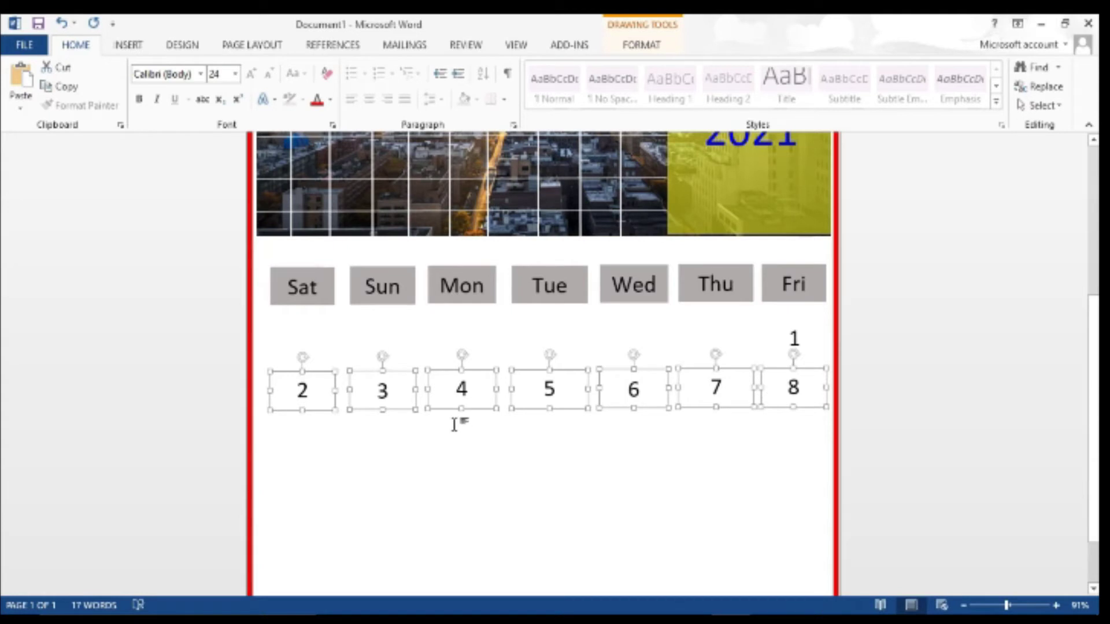
{"action": "left_click_drag", "start_coordinate": [448, 414], "coordinate": [446, 457]}
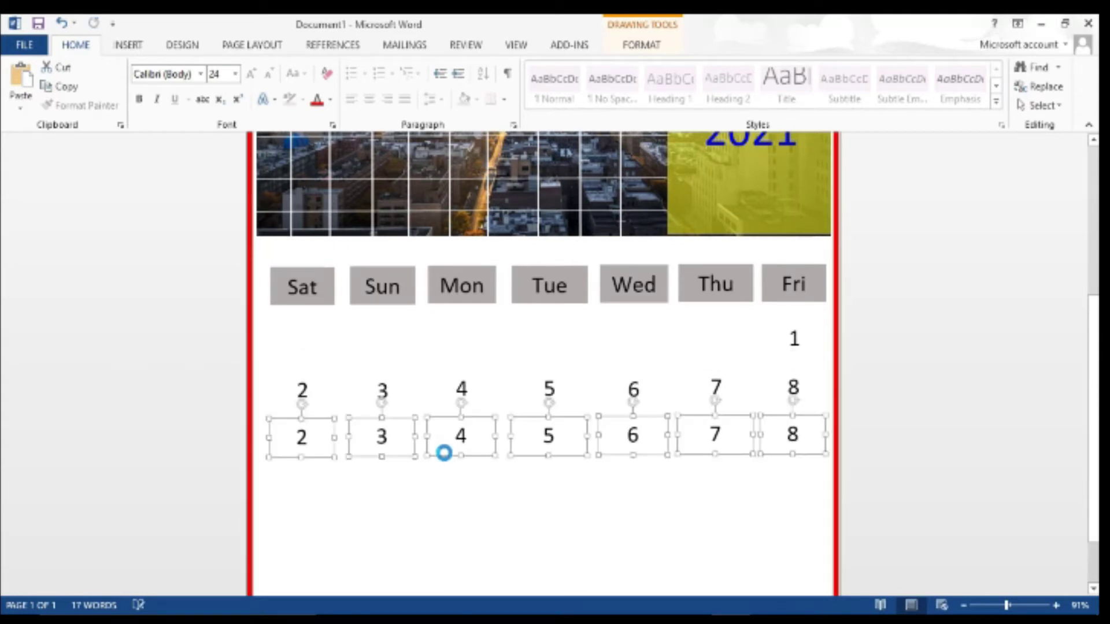
{"action": "left_click_drag", "start_coordinate": [440, 473], "coordinate": [443, 556]}
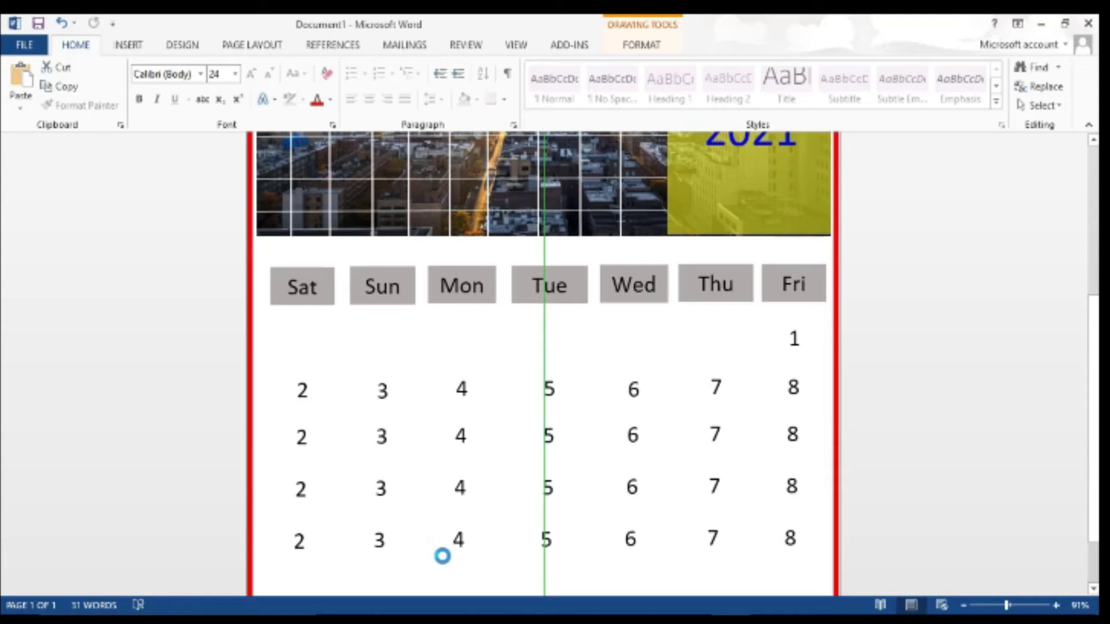
{"action": "scroll", "coordinate": [442, 552], "scroll_direction": "down", "scroll_amount": 3}
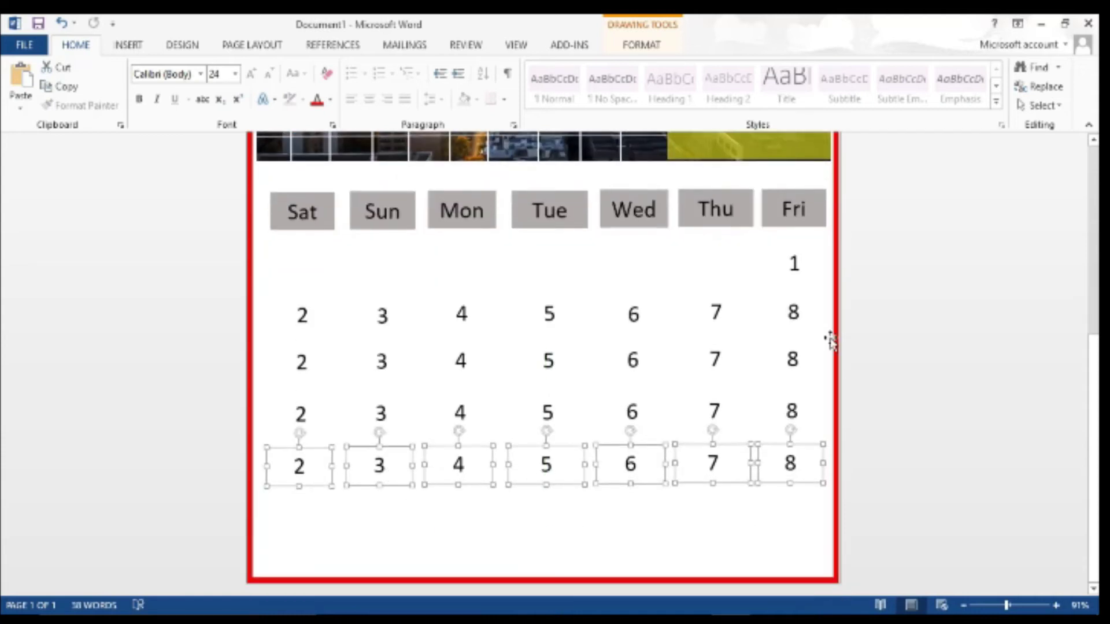
Renumber the second date row with 9, 10, 12, 13 and 1416
{"action": "double_click", "coordinate": [301, 363]}
{"action": "type", "text": "9"}
{"action": "double_click", "coordinate": [382, 361]}
{"action": "type", "text": "10"}
{"action": "double_click", "coordinate": [549, 361]}
{"action": "type", "text": "12"}
{"action": "double_click", "coordinate": [633, 359]}
{"action": "type", "text": "13"}
{"action": "double_click", "coordinate": [715, 359]}
{"action": "type", "text": "14"}
{"action": "type", "text": "16"}
Renumber the third date row 17, 18, 19, 20, 21 and 22
{"action": "double_click", "coordinate": [380, 412]}
{"action": "type", "text": "17"}
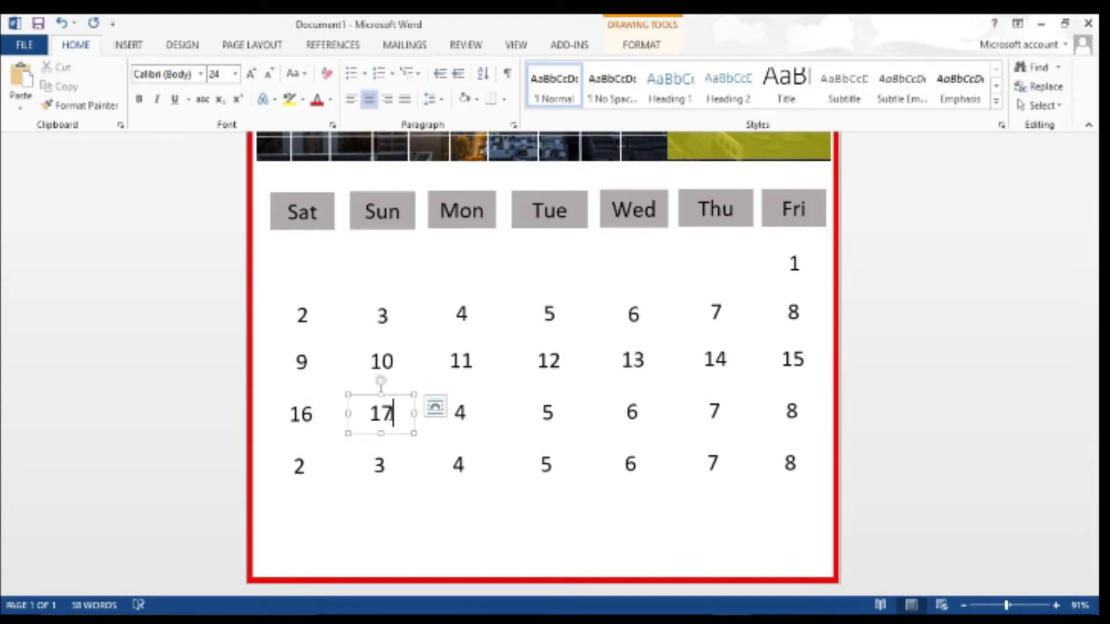
{"action": "double_click", "coordinate": [460, 412]}
{"action": "type", "text": "18"}
{"action": "double_click", "coordinate": [548, 412]}
{"action": "type", "text": "19"}
{"action": "double_click", "coordinate": [632, 412]}
{"action": "type", "text": "20"}
{"action": "double_click", "coordinate": [714, 411]}
{"action": "type", "text": "21"}
{"action": "double_click", "coordinate": [791, 410]}
{"action": "type", "text": "22"}
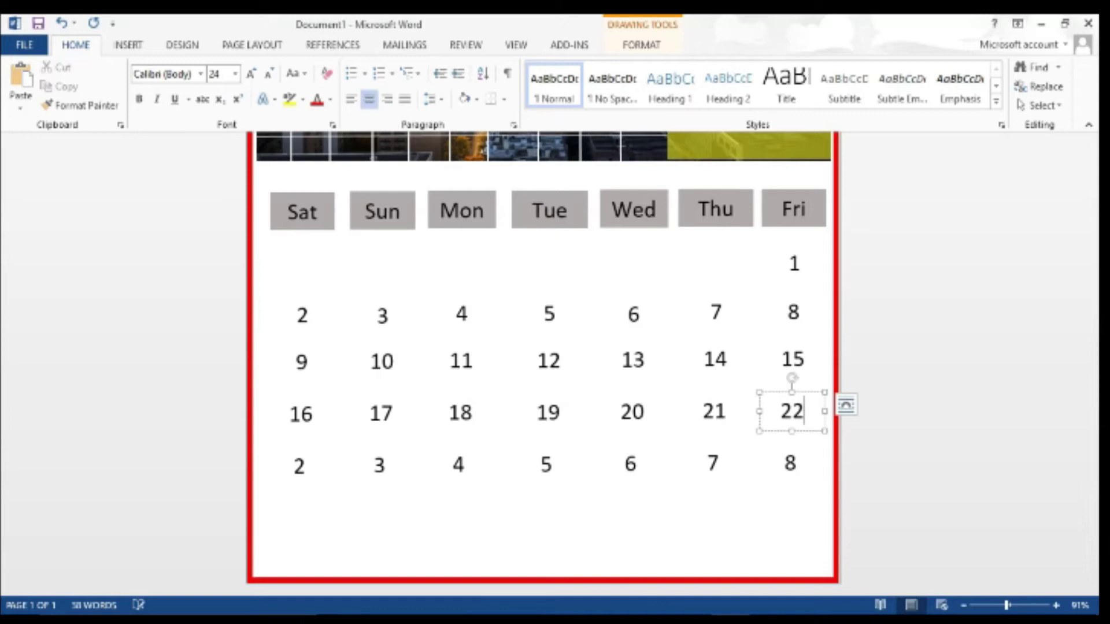
Renumber the fourth date row 23, 25, 26, 27, 28 and 29
{"action": "double_click", "coordinate": [299, 466]}
{"action": "type", "text": "23"}
{"action": "left_click", "coordinate": [379, 466]}
{"action": "double_click", "coordinate": [459, 464]}
{"action": "type", "text": "25"}
{"action": "double_click", "coordinate": [546, 464]}
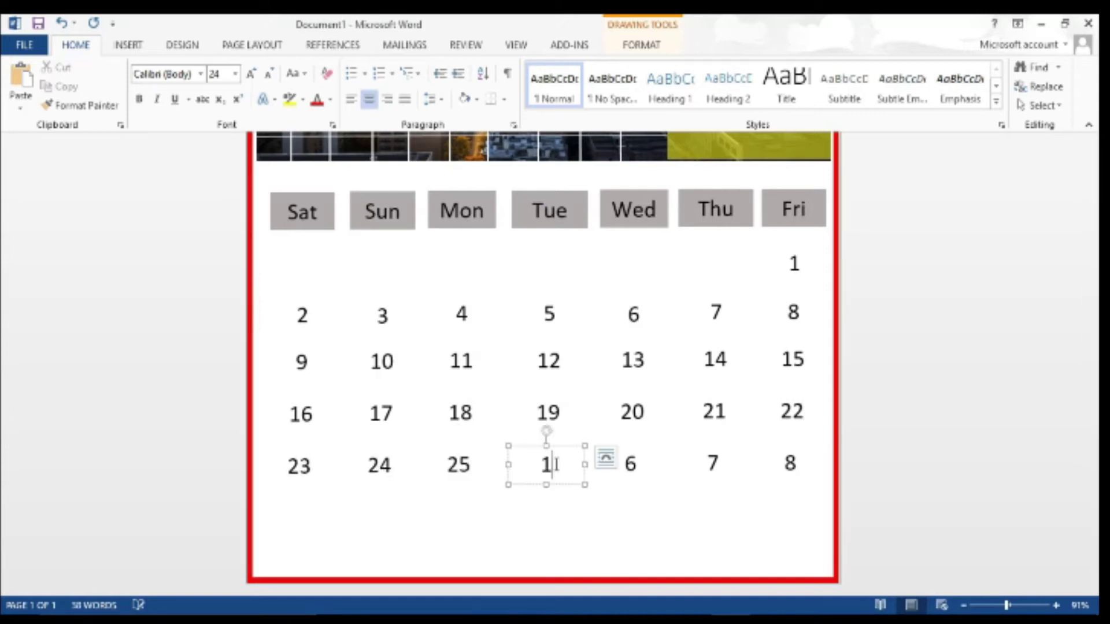
{"action": "type", "text": "26"}
{"action": "double_click", "coordinate": [630, 463]}
{"action": "type", "text": "27"}
{"action": "double_click", "coordinate": [713, 462]}
{"action": "type", "text": "28"}
{"action": "double_click", "coordinate": [790, 462]}
{"action": "type", "text": "29"}
Copy the 23 and 24 boxes into a new row and change them to 30 and 31
{"action": "left_click", "coordinate": [379, 467], "text": "shift"}
{"action": "left_click_drag", "start_coordinate": [312, 468], "coordinate": [311, 511]}
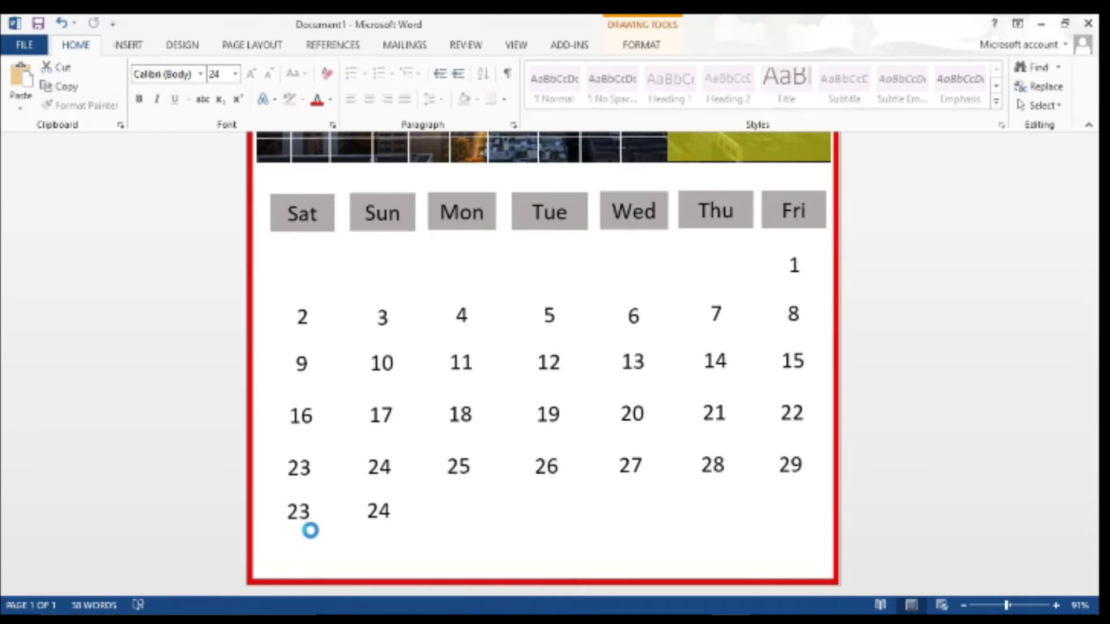
{"action": "double_click", "coordinate": [298, 510]}
{"action": "type", "text": "30"}
{"action": "double_click", "coordinate": [377, 508]}
{"action": "type", "text": "31"}
Nudge the date rows upward to tighten the spacing between them
{"action": "left_click", "coordinate": [302, 317]}
{"action": "left_click", "coordinate": [793, 313], "text": "shift"}
{"action": "key", "text": "Up"}
{"action": "key", "text": "Up"}
{"action": "left_click", "coordinate": [301, 363]}
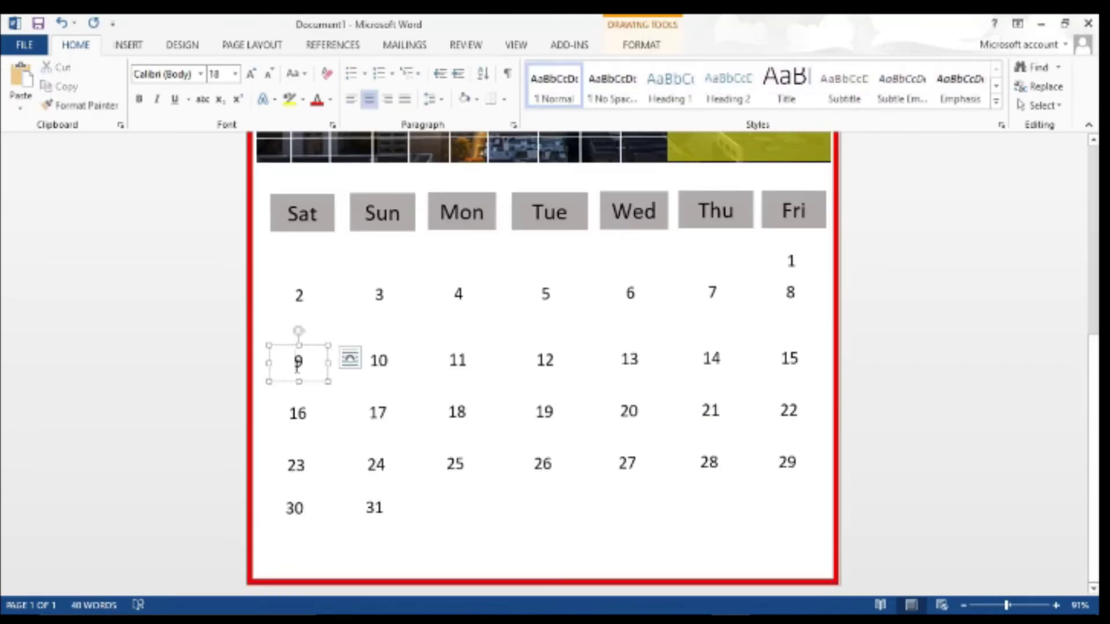
{"action": "key", "text": "Up"}
{"action": "key", "text": "Up"}
{"action": "key", "text": "Up"}
{"action": "left_click", "coordinate": [792, 413], "text": "shift"}
{"action": "key", "text": "Up"}
{"action": "key", "text": "Up"}
{"action": "key", "text": "Up"}
{"action": "left_click", "coordinate": [310, 464]}
{"action": "left_click", "coordinate": [786, 463], "text": "shift"}
{"action": "key", "text": "Up"}
{"action": "key", "text": "Up"}
{"action": "key", "text": "Up"}
{"action": "left_click", "coordinate": [892, 470]}
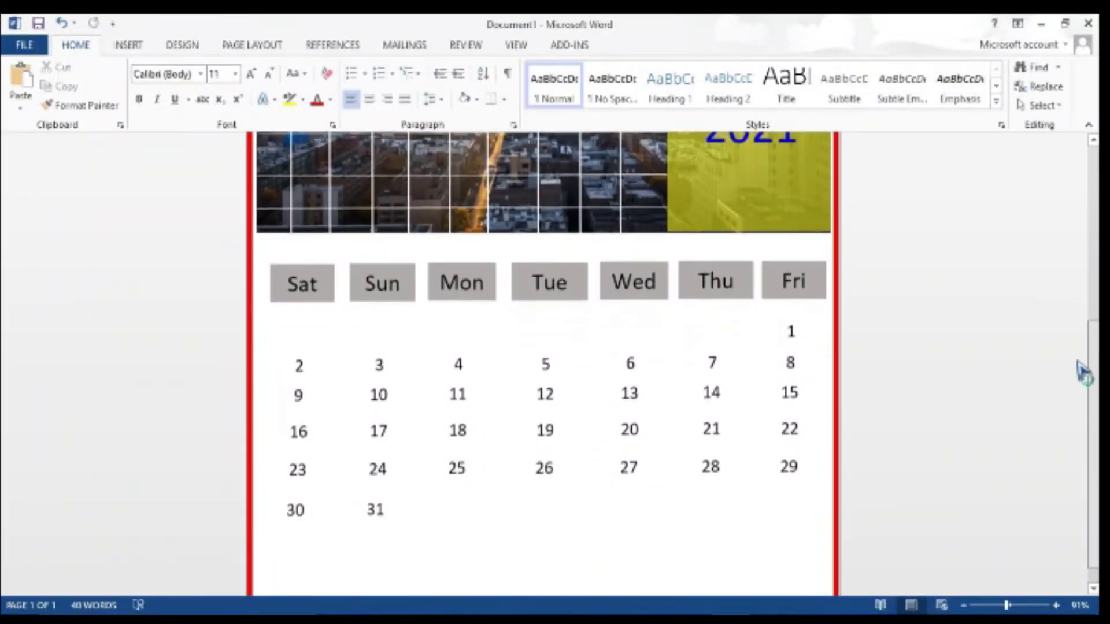
{"action": "left_click_drag", "start_coordinate": [1092, 199], "coordinate": [1084, 399]}
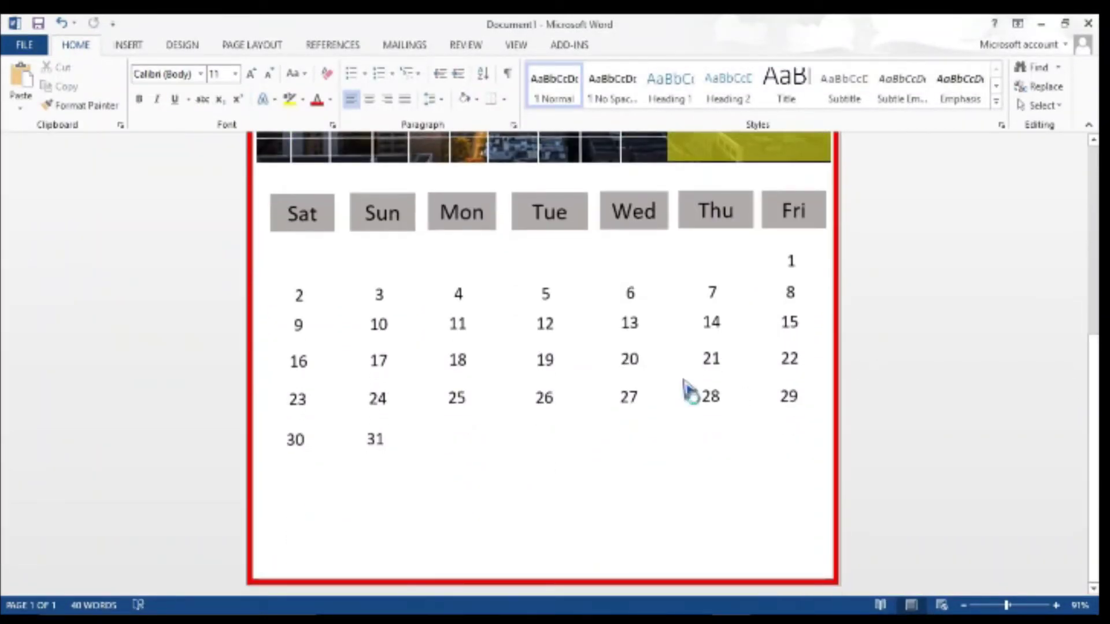
Draw a light blue rectangle across the page bottom to the right border, with no outline
{"action": "left_click", "coordinate": [132, 47]}
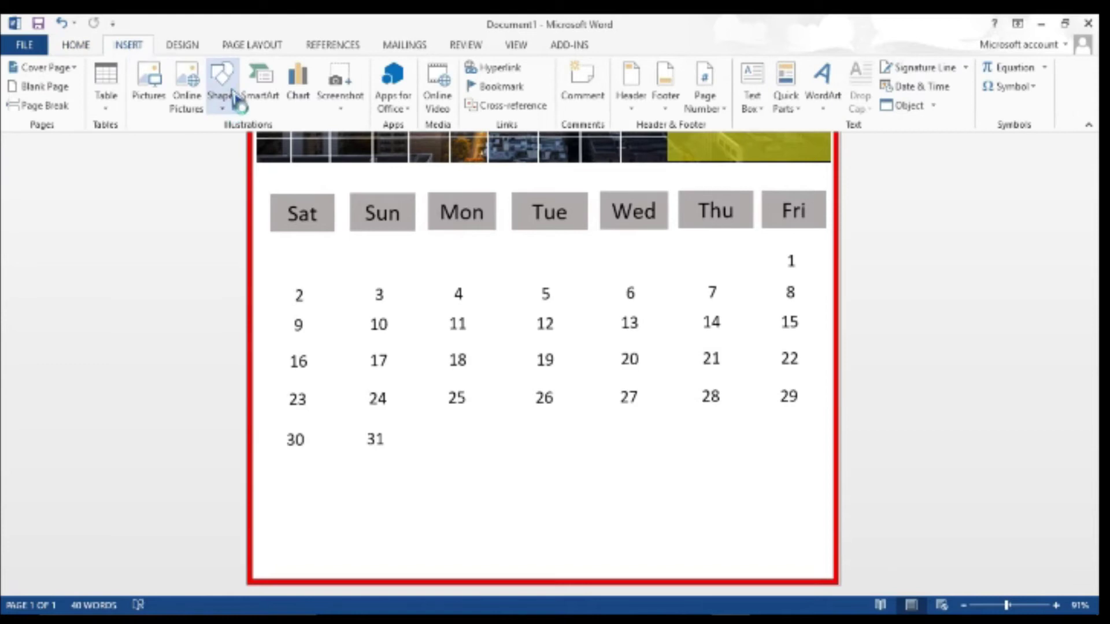
{"action": "left_click", "coordinate": [222, 86]}
{"action": "left_click", "coordinate": [269, 145]}
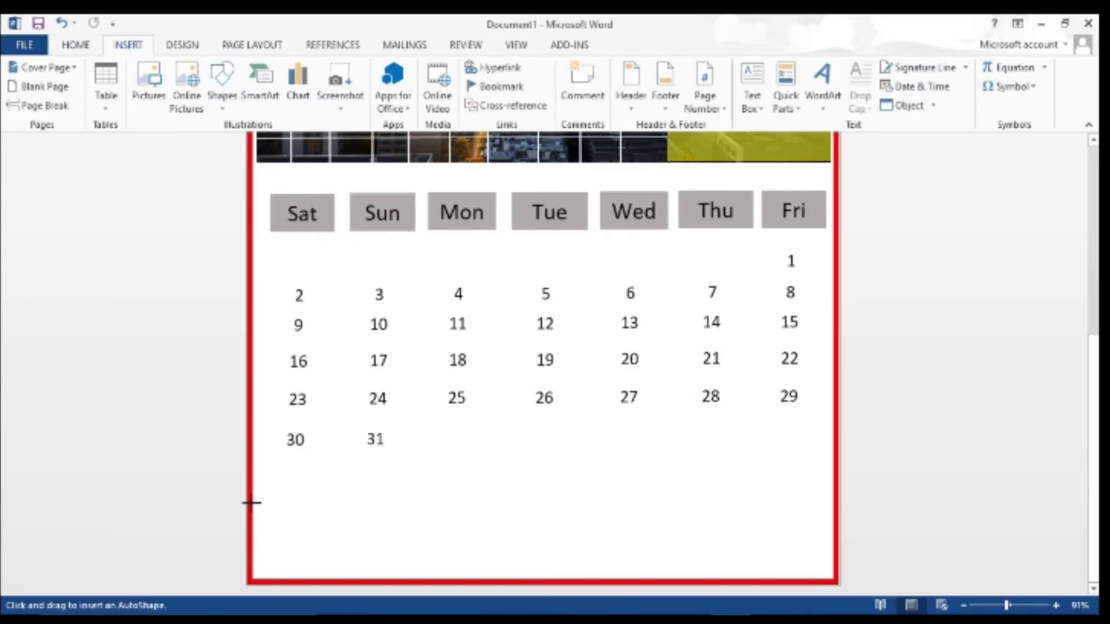
{"action": "left_click_drag", "start_coordinate": [252, 501], "coordinate": [679, 576]}
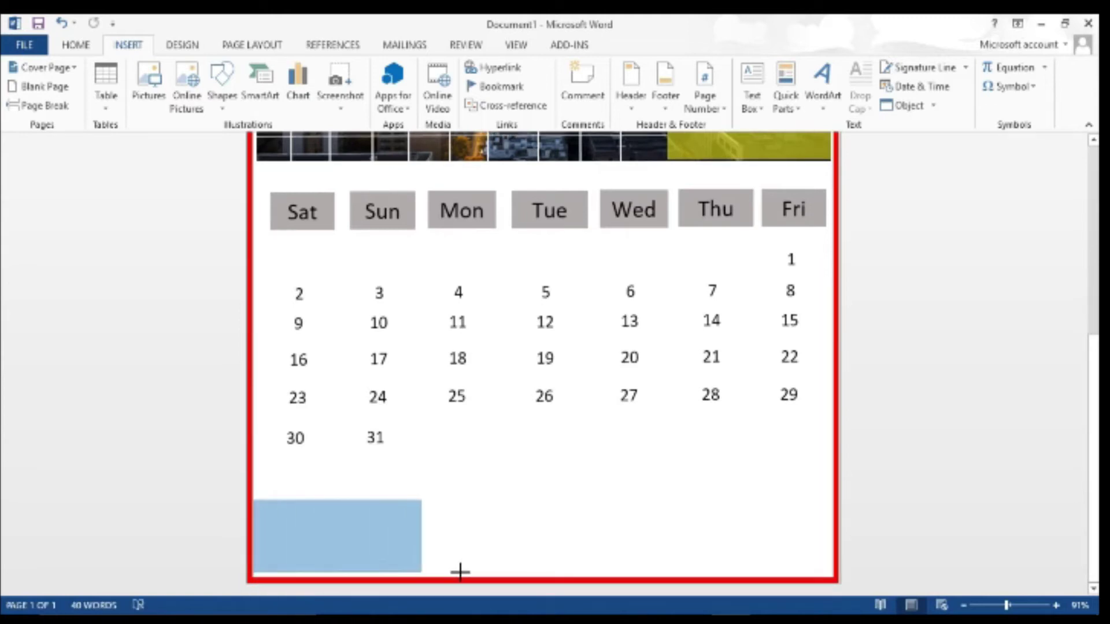
{"action": "left_click_drag", "start_coordinate": [679, 575], "coordinate": [830, 576]}
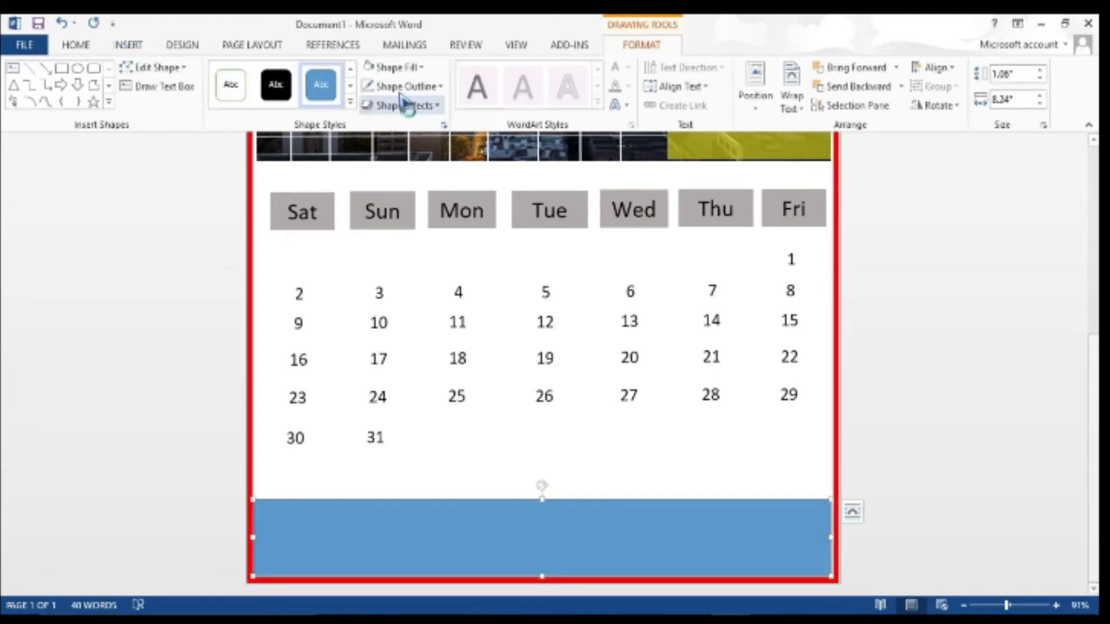
{"action": "left_click", "coordinate": [440, 87]}
{"action": "left_click", "coordinate": [402, 265]}
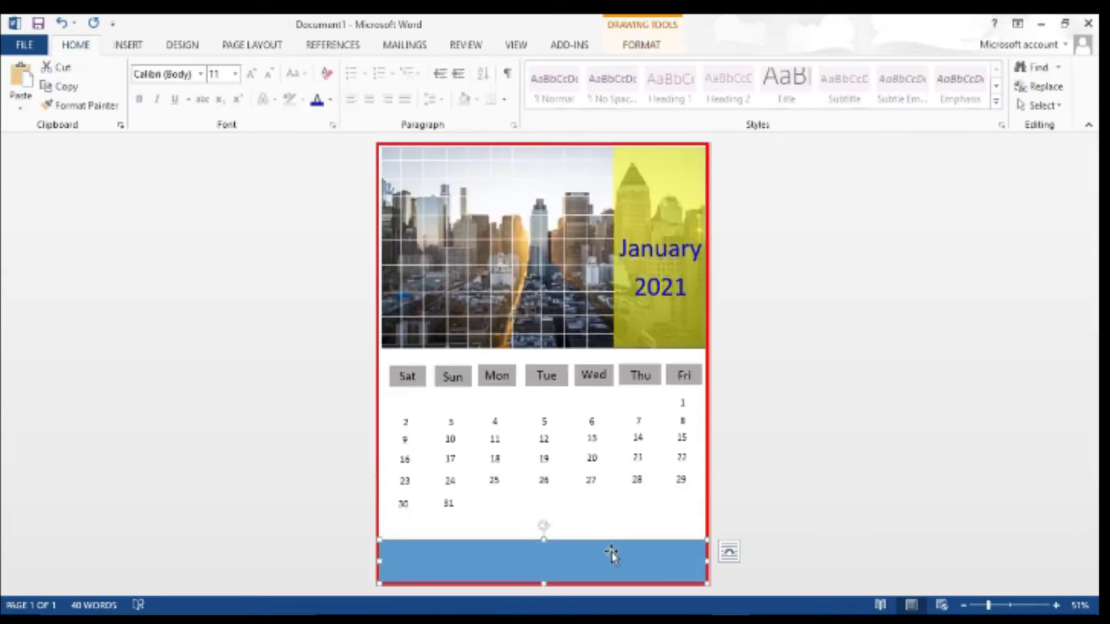
Recolour the solid blue bottom band to a semi-transparent yellow-orange fill in Format Shape
{"action": "right_click", "coordinate": [612, 555]}
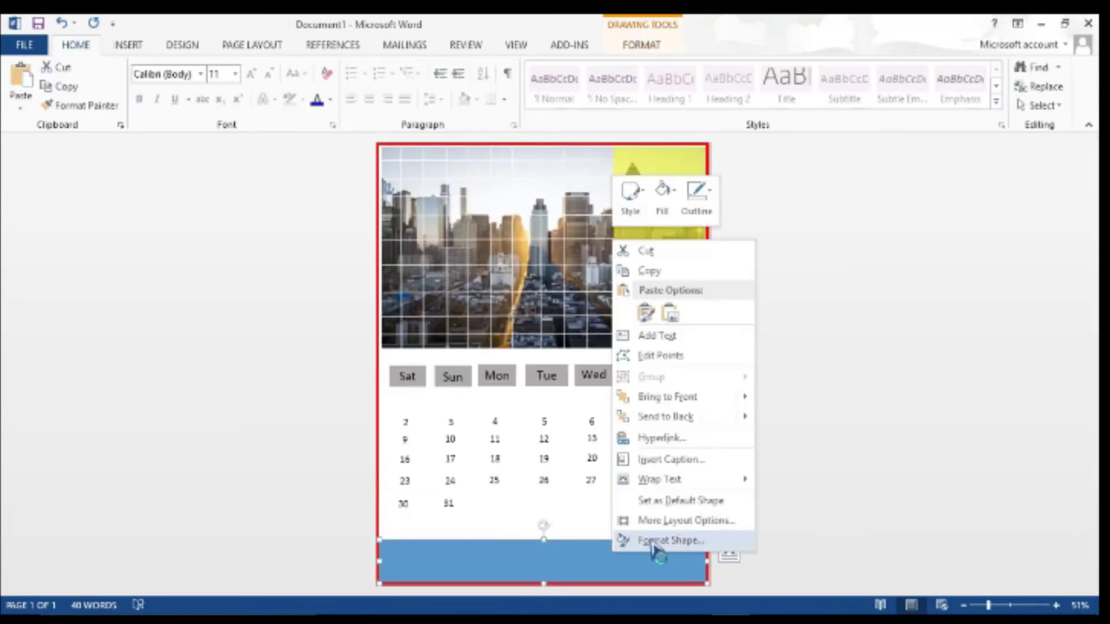
{"action": "left_click", "coordinate": [659, 542]}
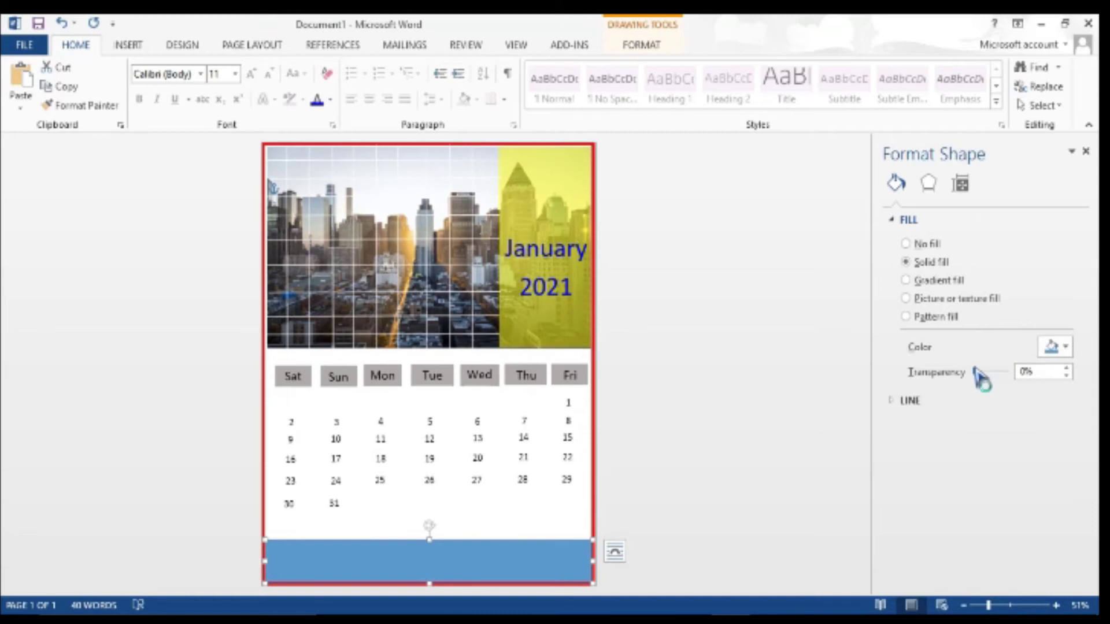
{"action": "mouse_move", "coordinate": [976, 372]}
{"action": "left_mouse_down"}
{"action": "mouse_move", "coordinate": [1000, 373]}
{"action": "mouse_move", "coordinate": [991, 376]}
{"action": "left_mouse_up"}
{"action": "left_click", "coordinate": [1056, 347]}
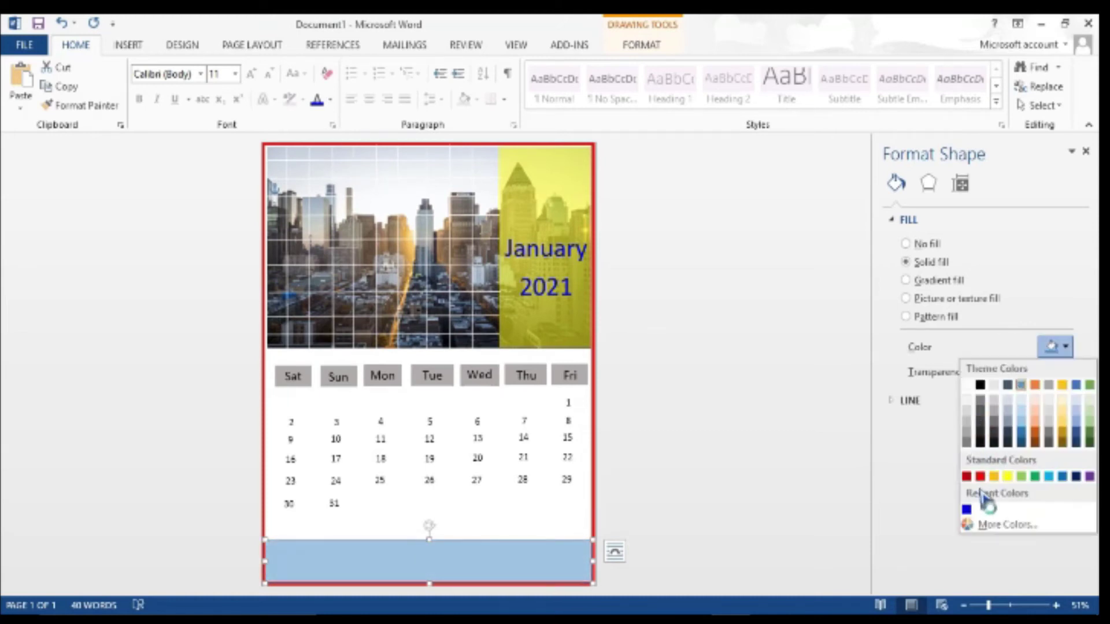
{"action": "left_click", "coordinate": [1036, 476]}
{"action": "left_click", "coordinate": [1067, 347]}
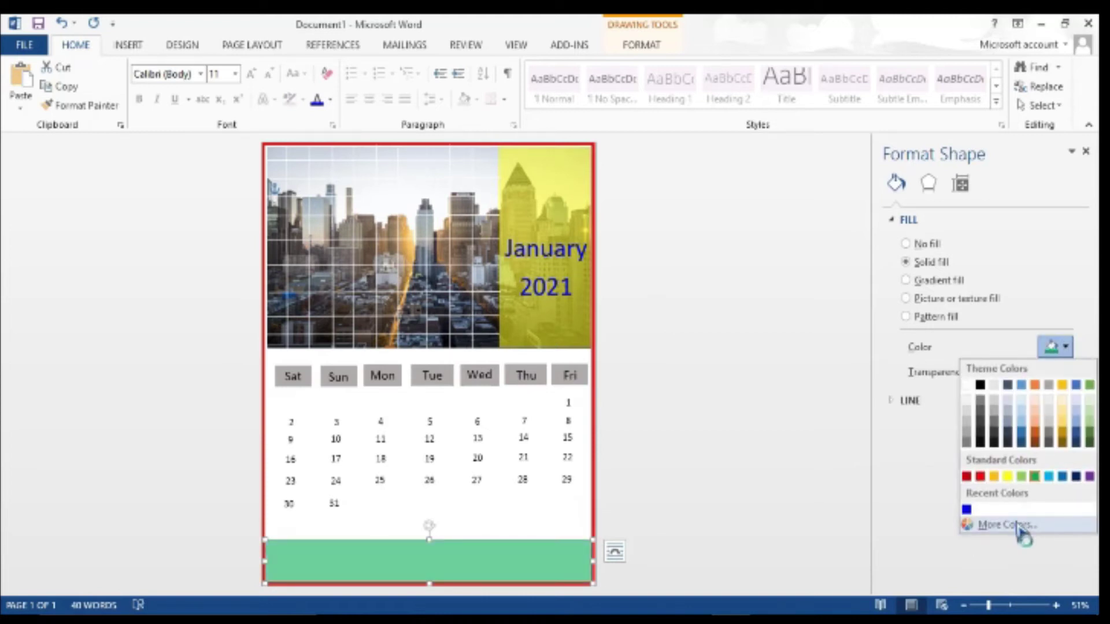
{"action": "left_click", "coordinate": [993, 476]}
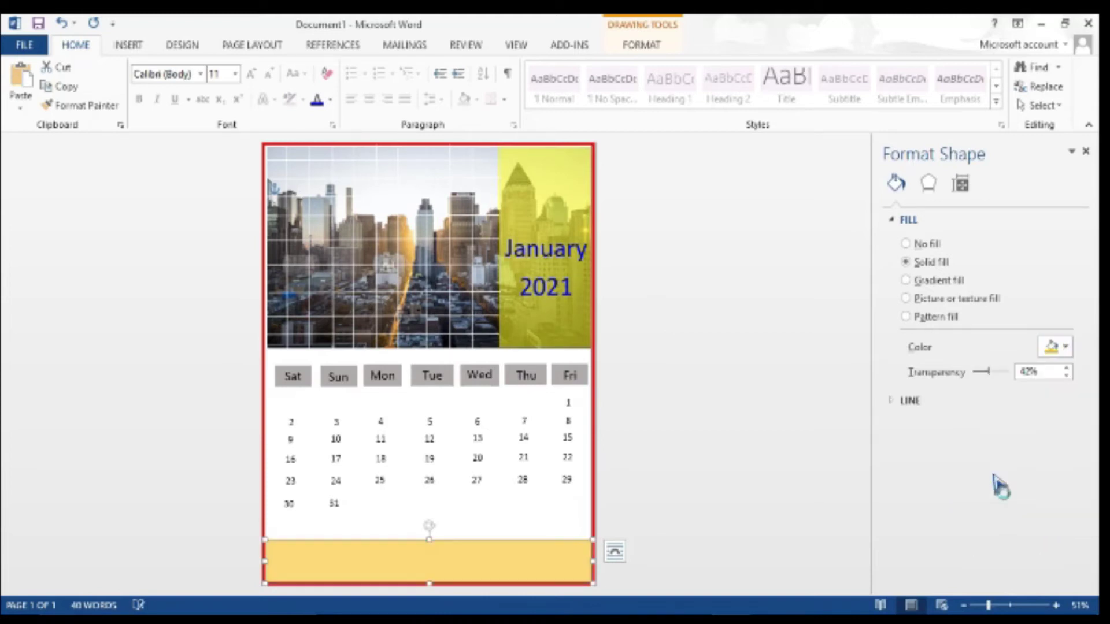
{"action": "left_click_drag", "start_coordinate": [989, 372], "coordinate": [988, 374]}
{"action": "left_click", "coordinate": [1085, 151]}
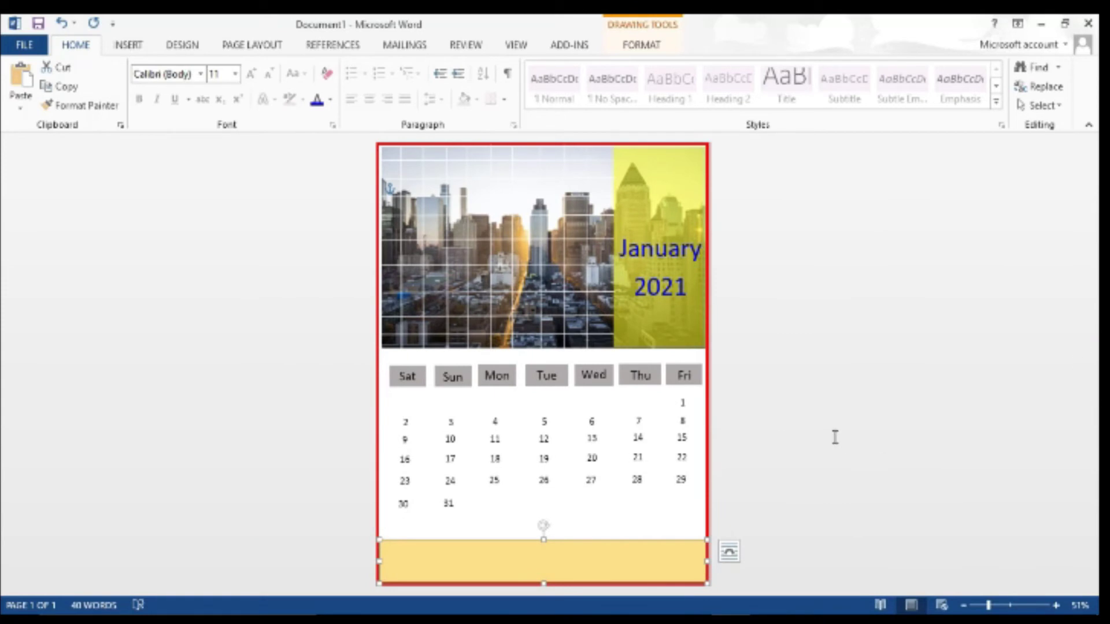
Zoom to 100% and draw a rounded rectangle pill on the yellow band
{"action": "left_click", "coordinate": [1010, 605]}
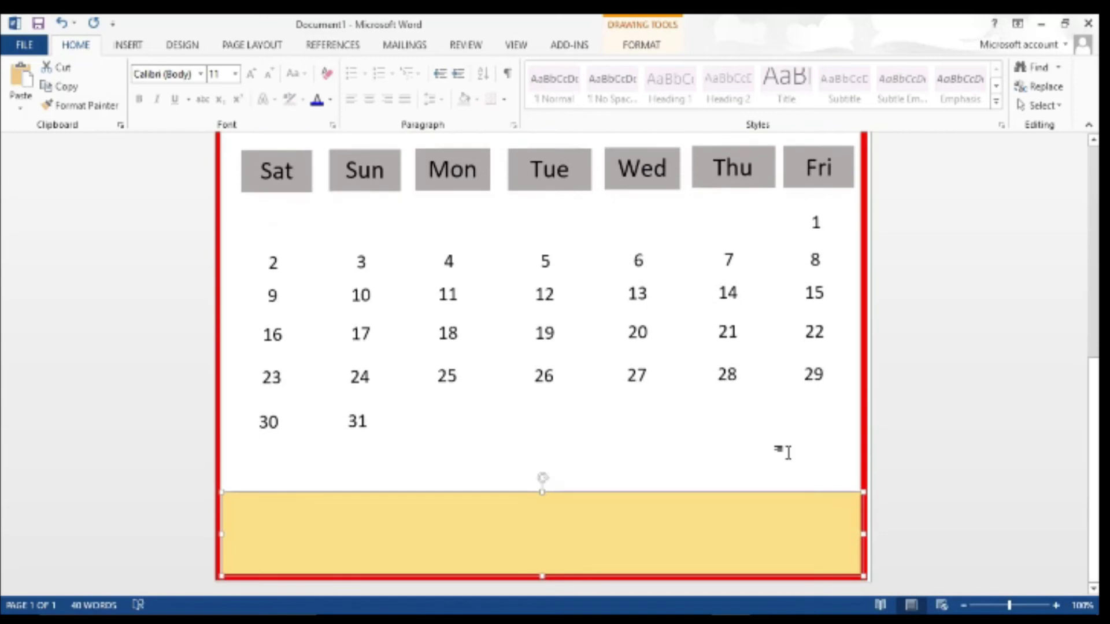
{"action": "key", "text": "ctrl+Home"}
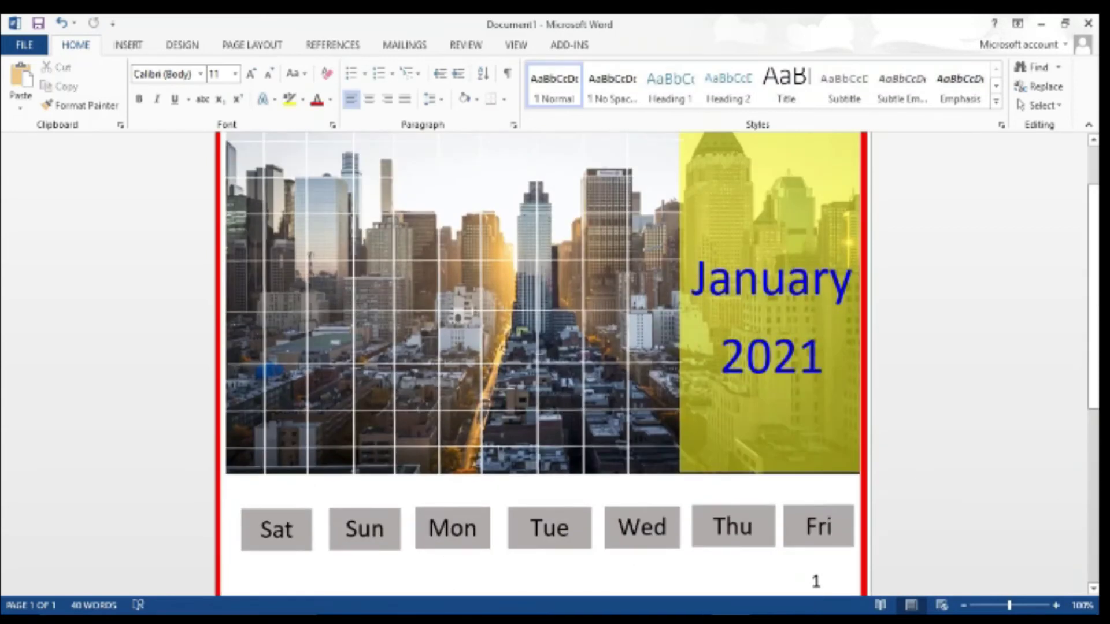
{"action": "left_click_drag", "start_coordinate": [1093, 312], "coordinate": [1057, 486]}
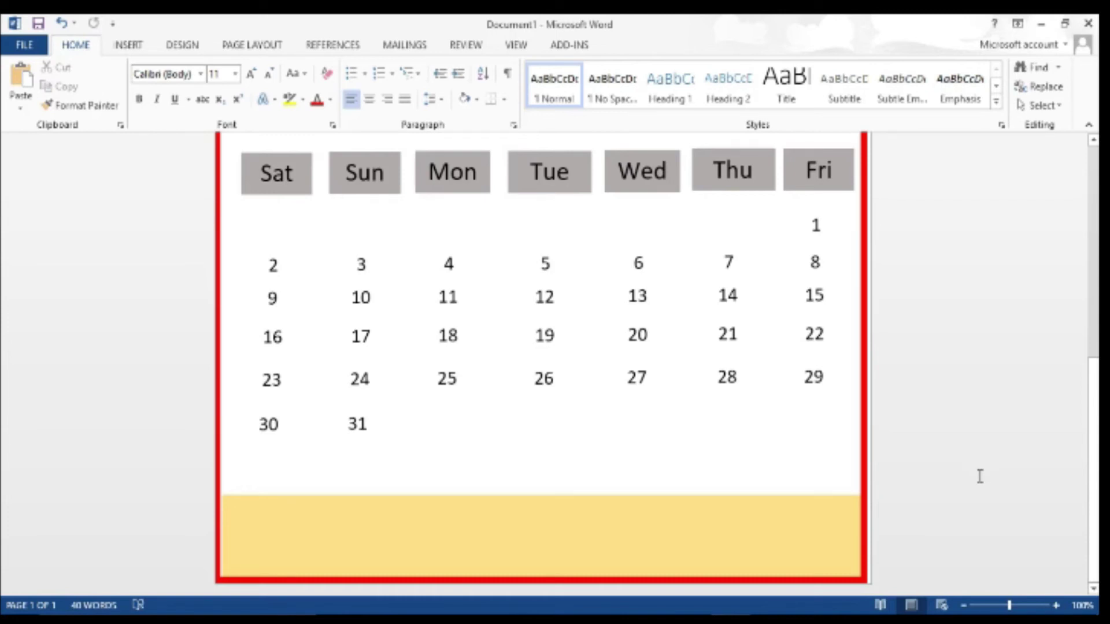
{"action": "left_click", "coordinate": [131, 47]}
{"action": "left_click", "coordinate": [236, 104]}
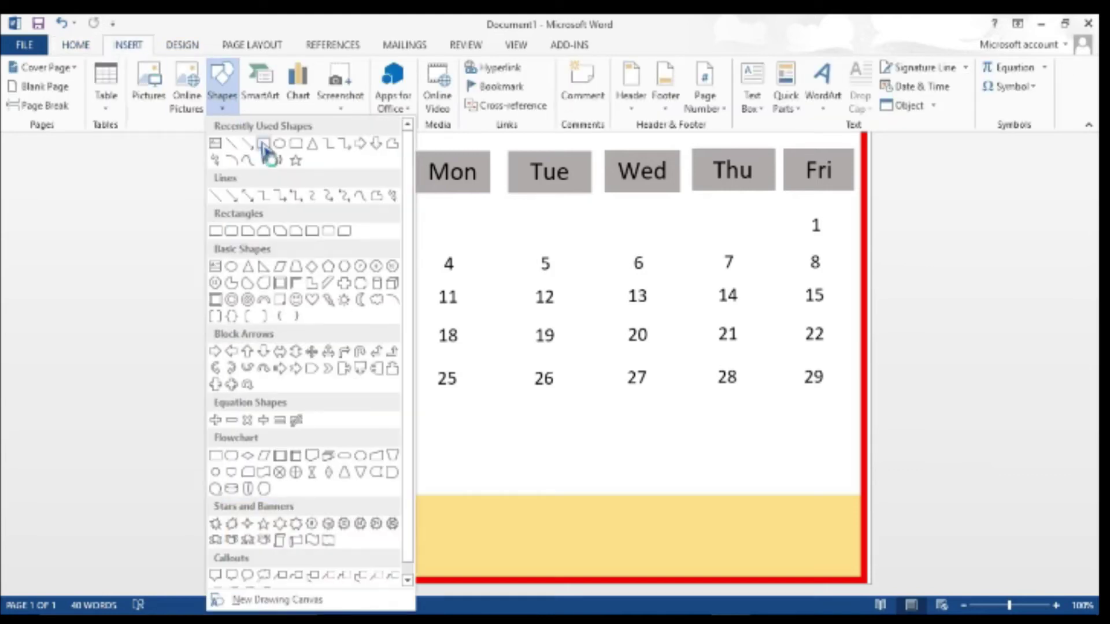
{"action": "left_click", "coordinate": [296, 150]}
{"action": "left_click_drag", "start_coordinate": [706, 509], "coordinate": [844, 529]}
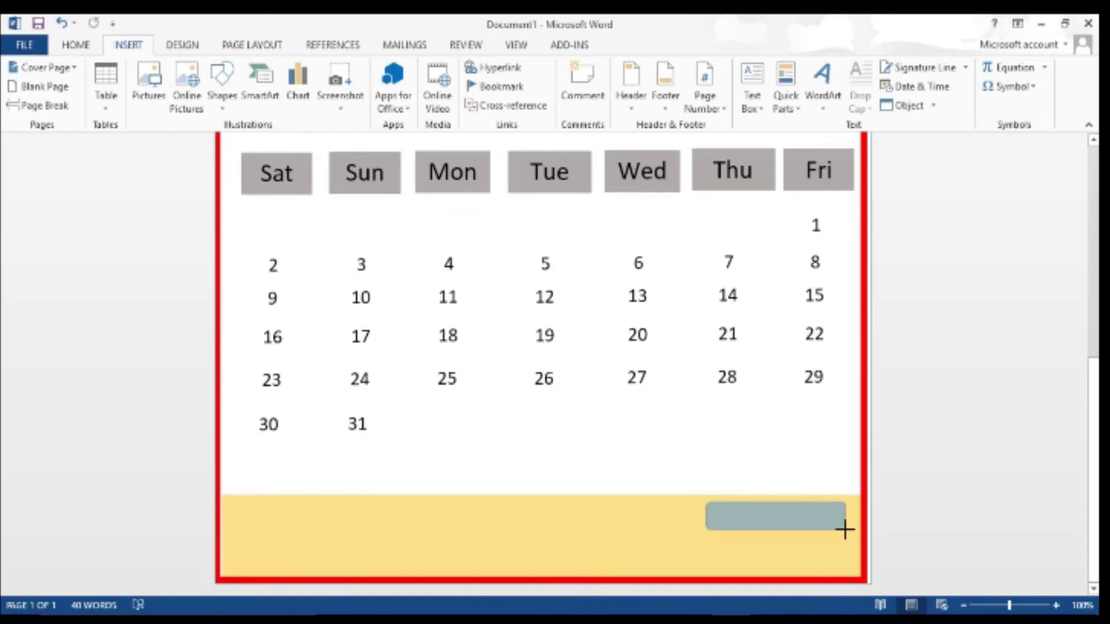
{"action": "left_click_drag", "start_coordinate": [850, 529], "coordinate": [851, 529]}
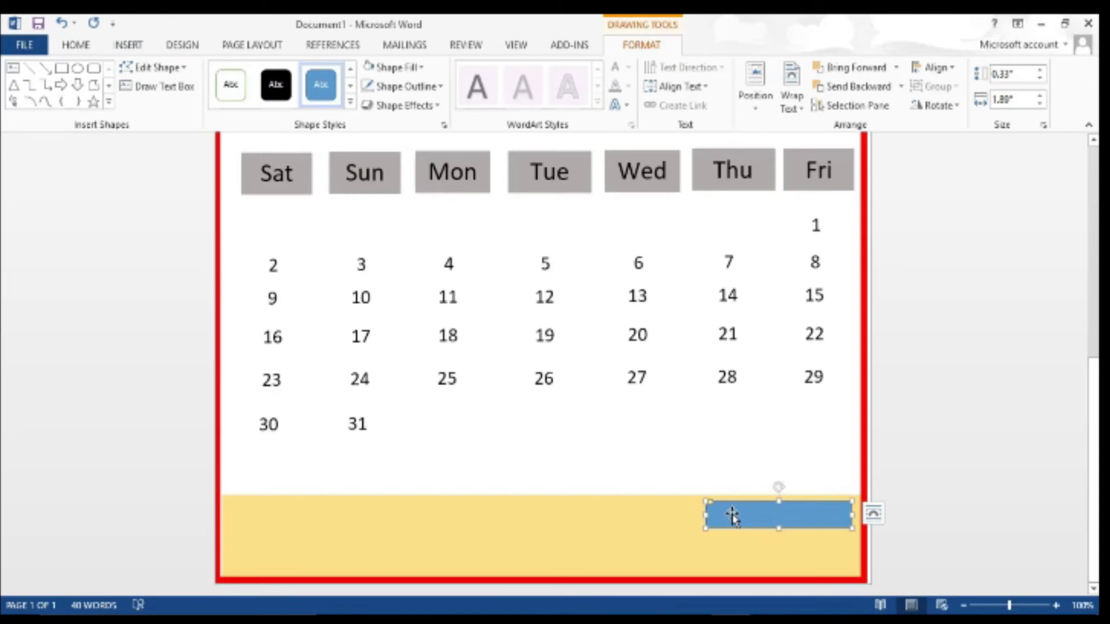
Widen the pill leftward, duplicate it just below, and fill the copy white
{"action": "left_click", "coordinate": [714, 505]}
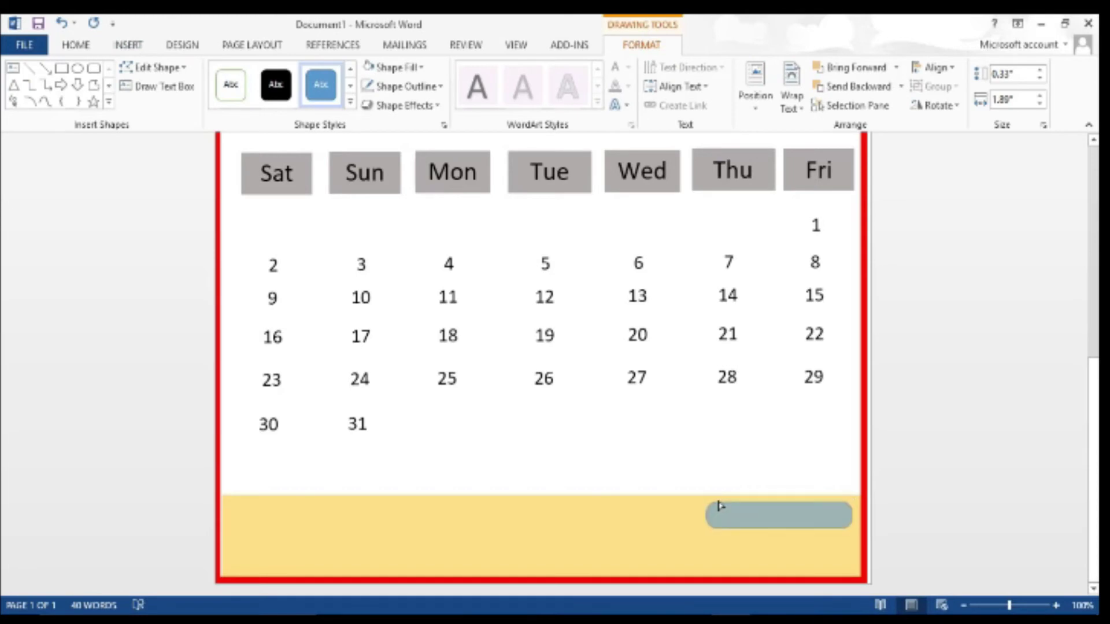
{"action": "left_click", "coordinate": [722, 506]}
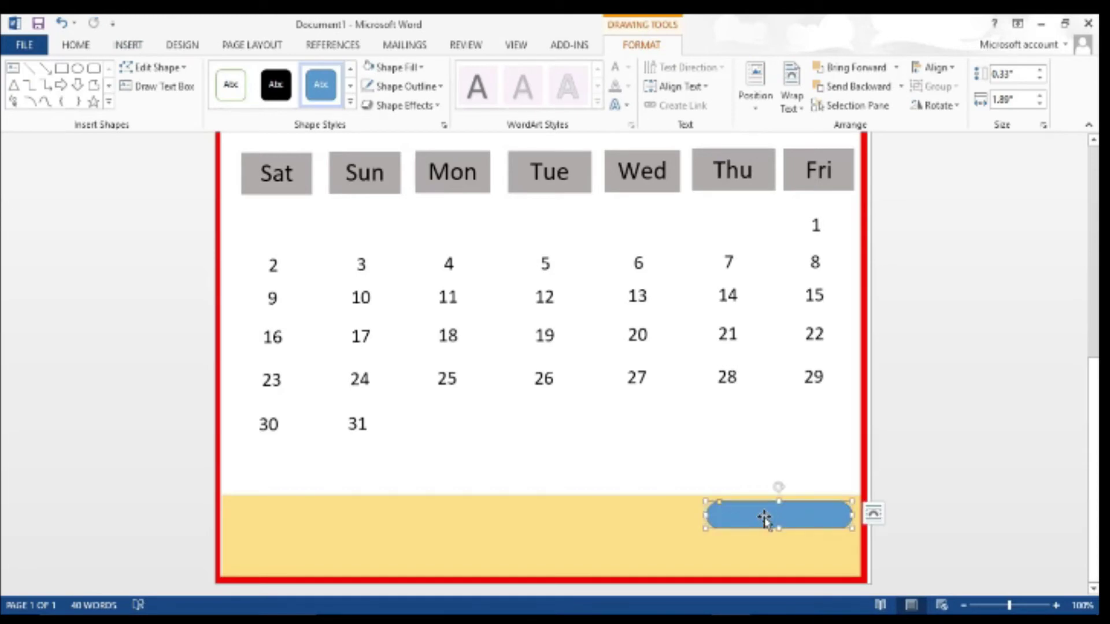
{"action": "left_click_drag", "start_coordinate": [707, 516], "coordinate": [681, 514]}
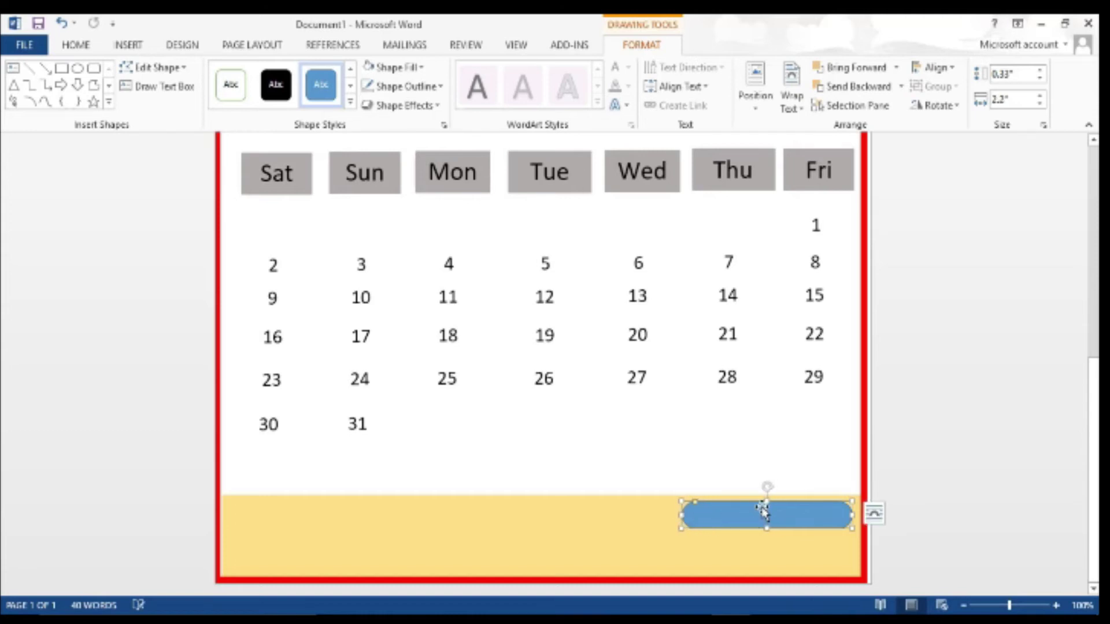
{"action": "left_click_drag", "start_coordinate": [759, 513], "coordinate": [761, 541]}
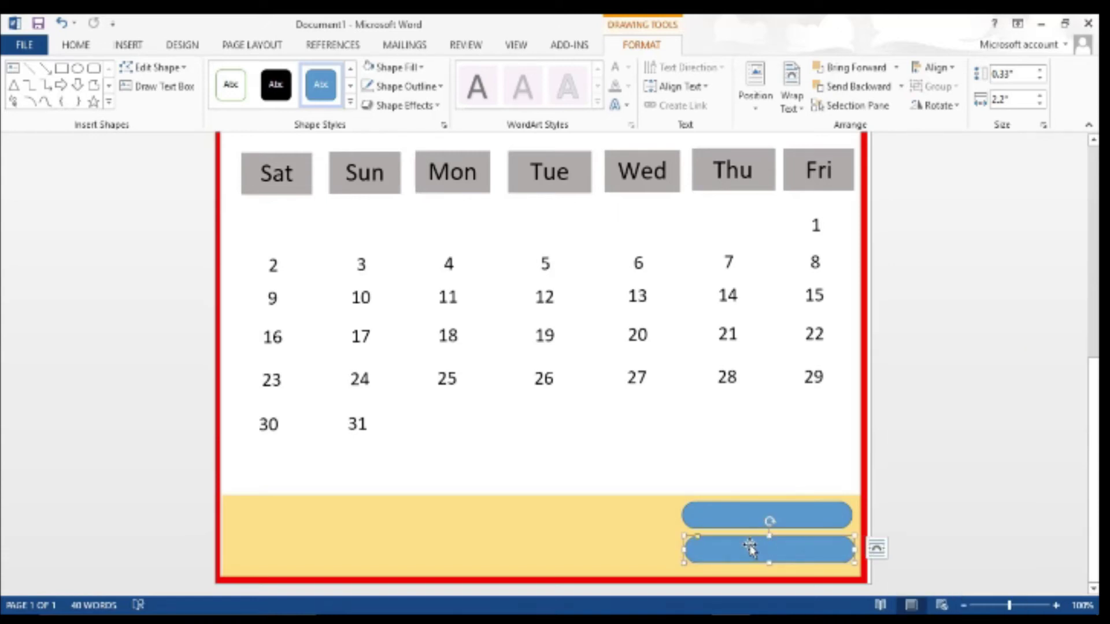
{"action": "left_click", "coordinate": [369, 68]}
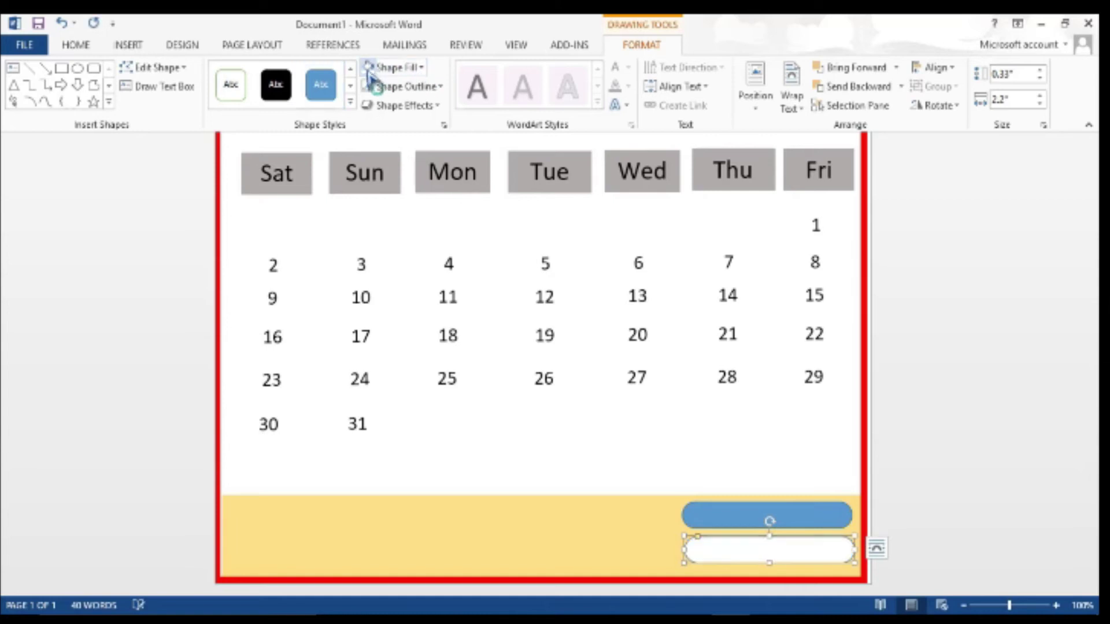
Give the lower pill a thicker 2¼ pt outline and adjust the upper pill's fill
{"action": "left_click", "coordinate": [440, 88]}
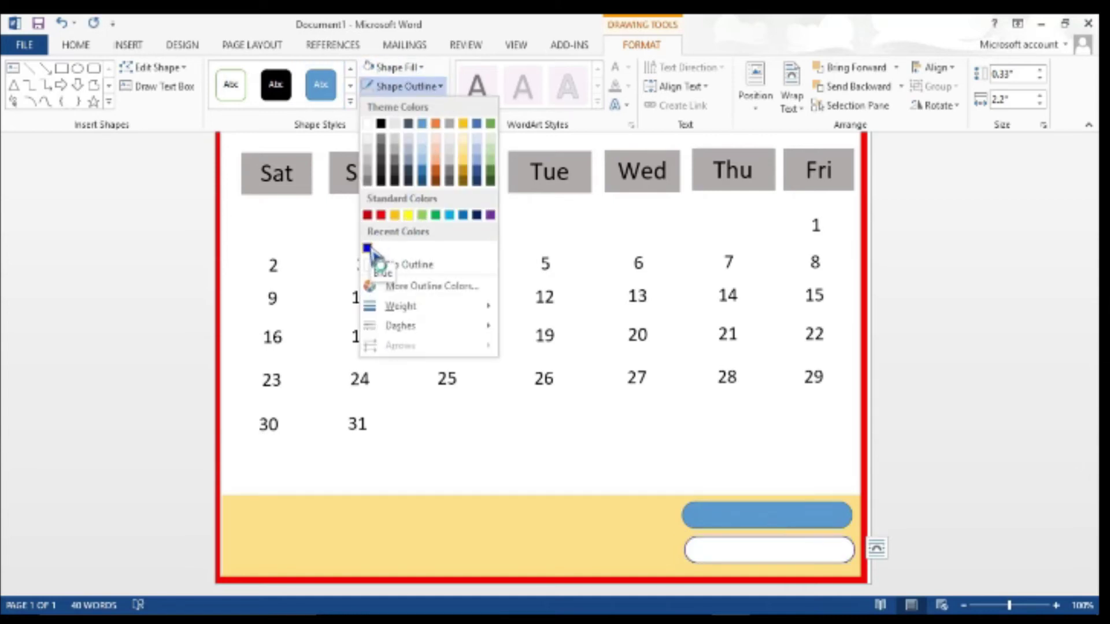
{"action": "mouse_move", "coordinate": [400, 306]}
{"action": "left_click", "coordinate": [563, 399]}
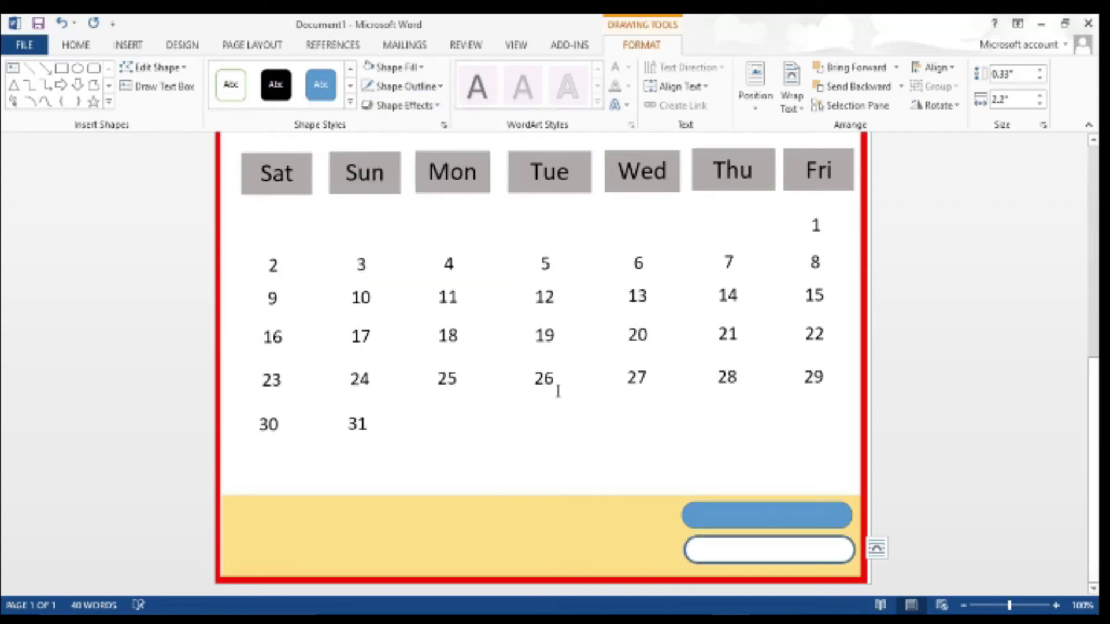
{"action": "left_click", "coordinate": [736, 518]}
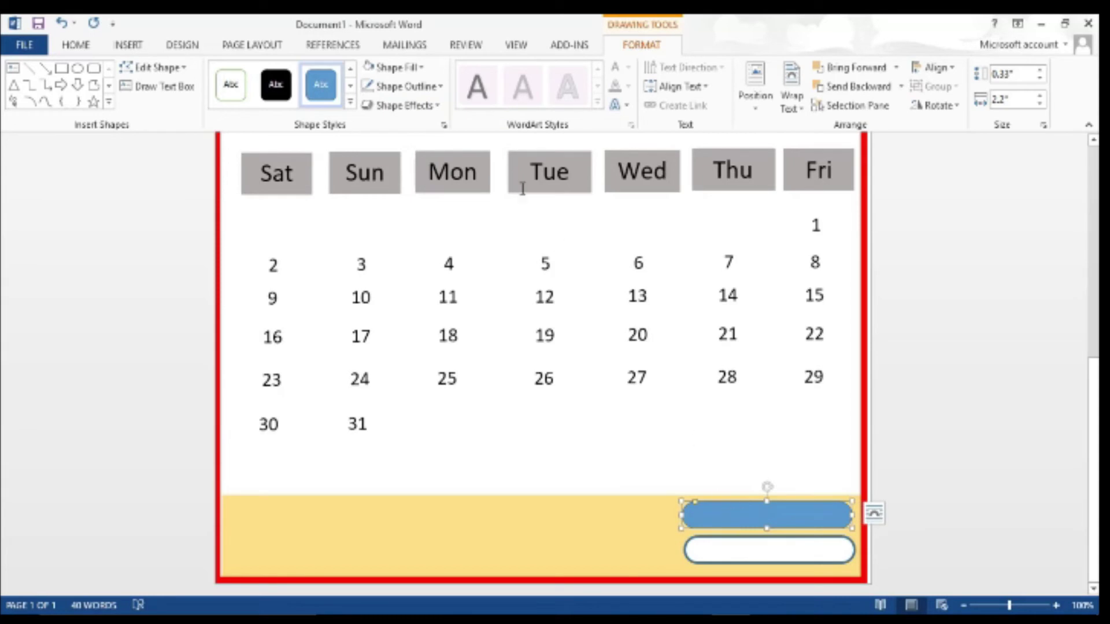
{"action": "left_click", "coordinate": [373, 68]}
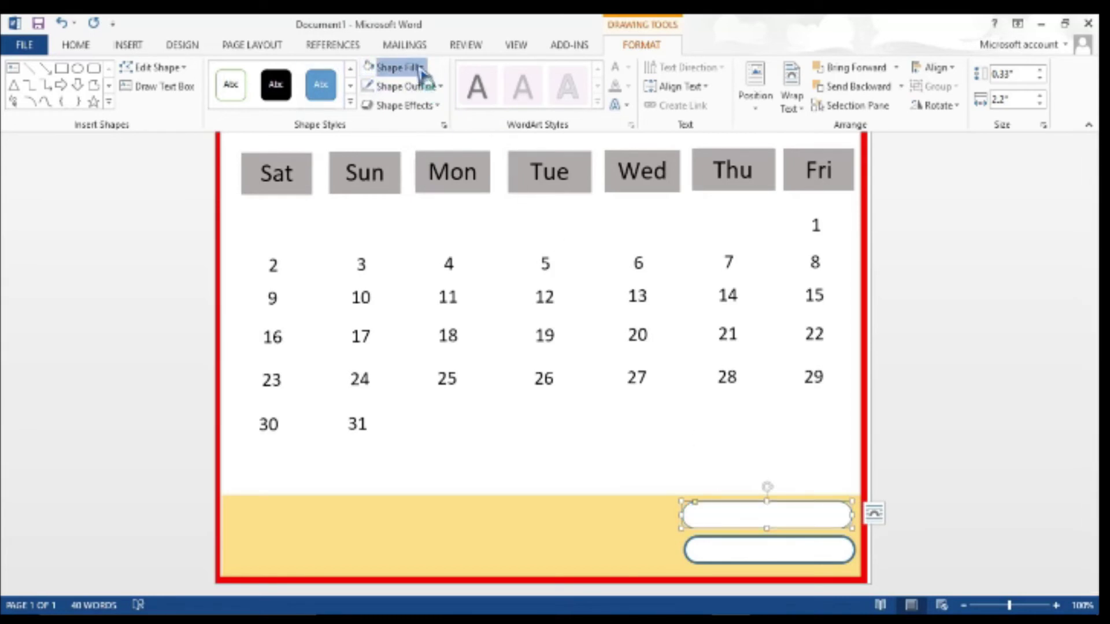
{"action": "left_click", "coordinate": [404, 67]}
{"action": "left_click", "coordinate": [407, 257]}
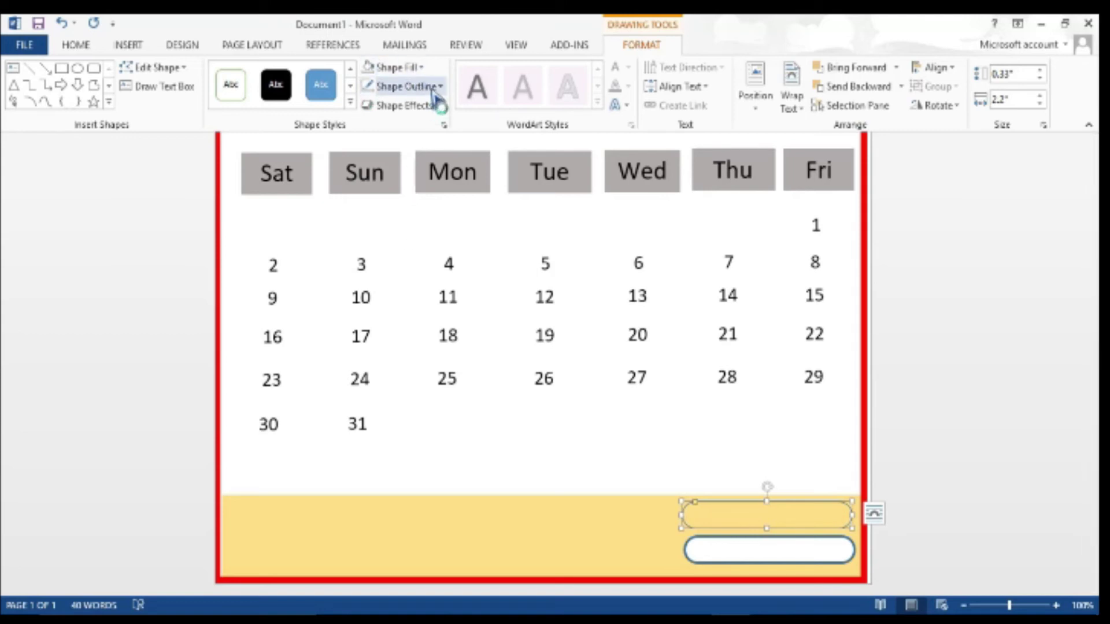
Give the upper pill a thicker outline and a white fill, then reselect it
{"action": "left_click", "coordinate": [405, 87]}
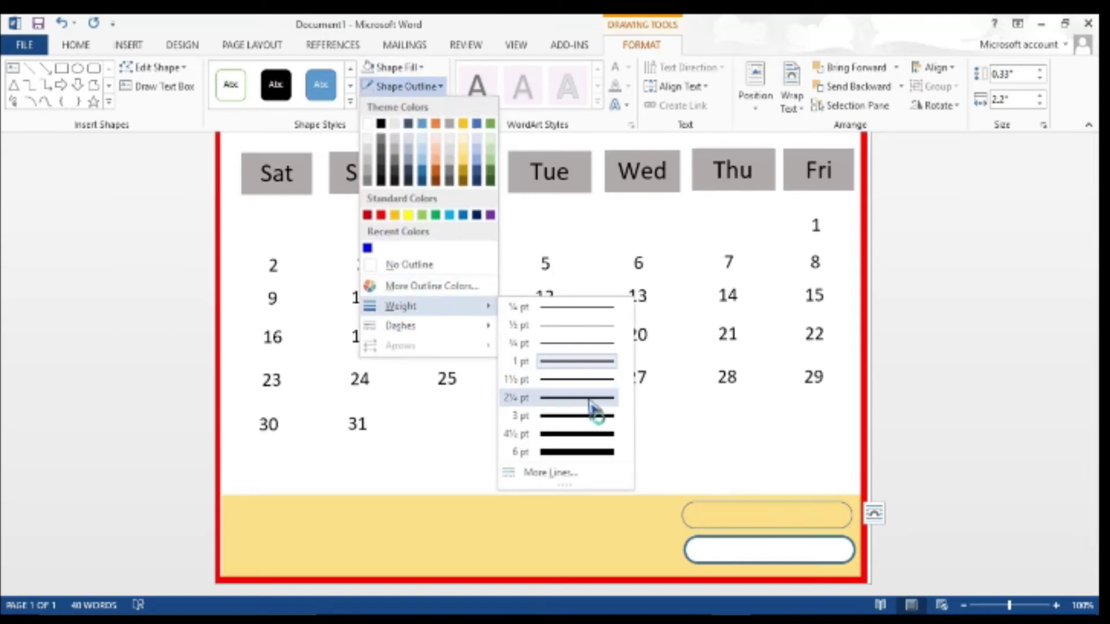
{"action": "mouse_move", "coordinate": [401, 307]}
{"action": "left_click", "coordinate": [594, 407]}
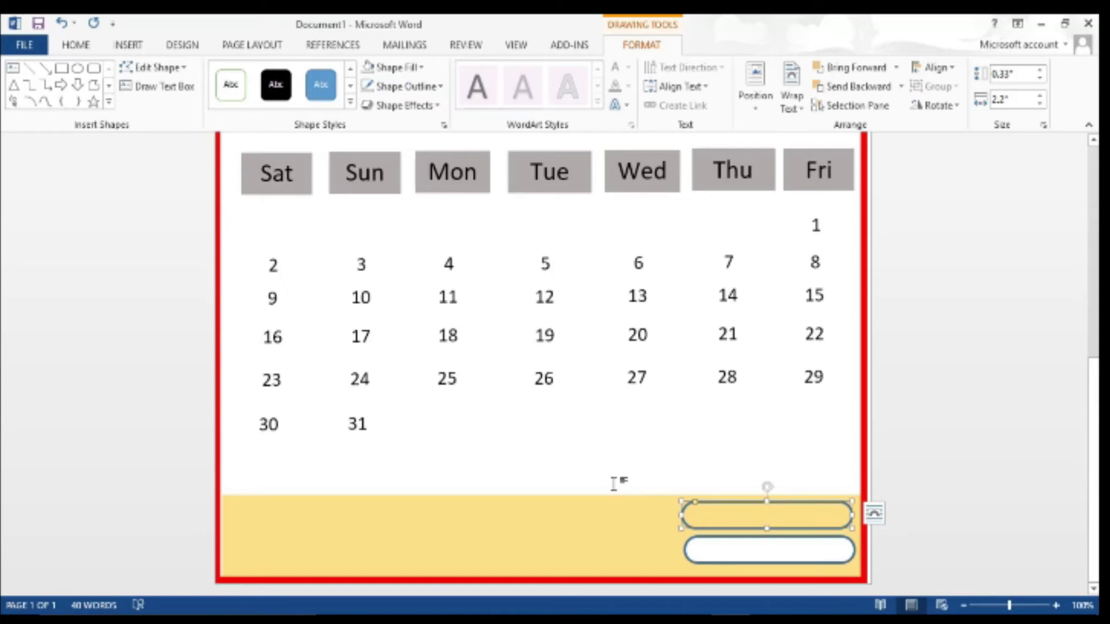
{"action": "left_click", "coordinate": [421, 67]}
{"action": "left_click", "coordinate": [368, 105]}
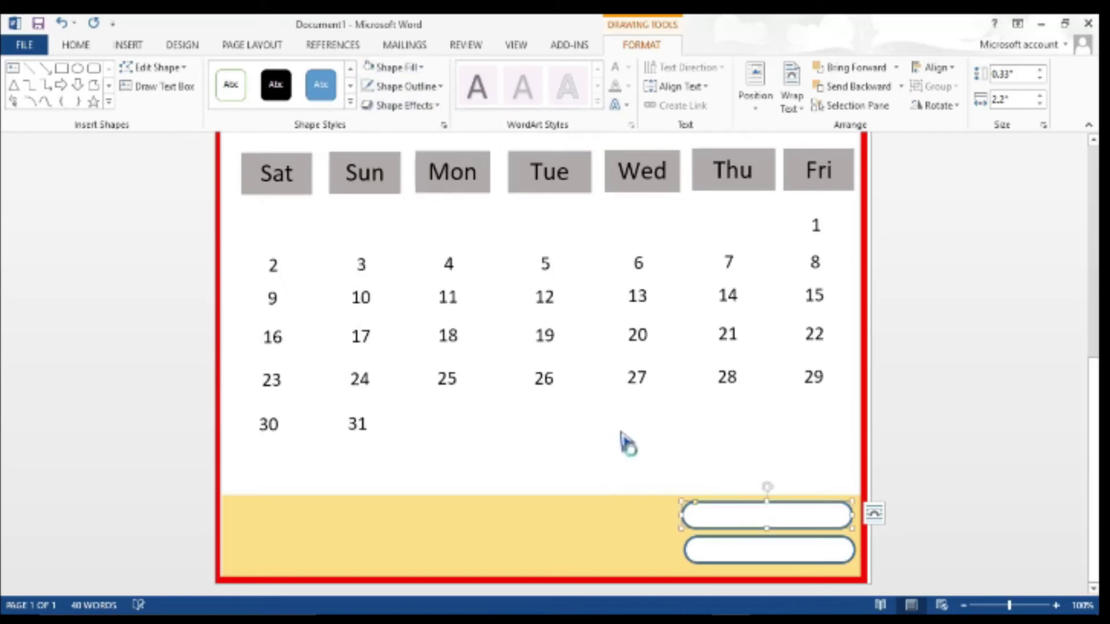
{"action": "left_click", "coordinate": [918, 508]}
{"action": "scroll", "coordinate": [931, 503], "scroll_direction": "down", "scroll_amount": 5}
{"action": "left_click", "coordinate": [780, 516]}
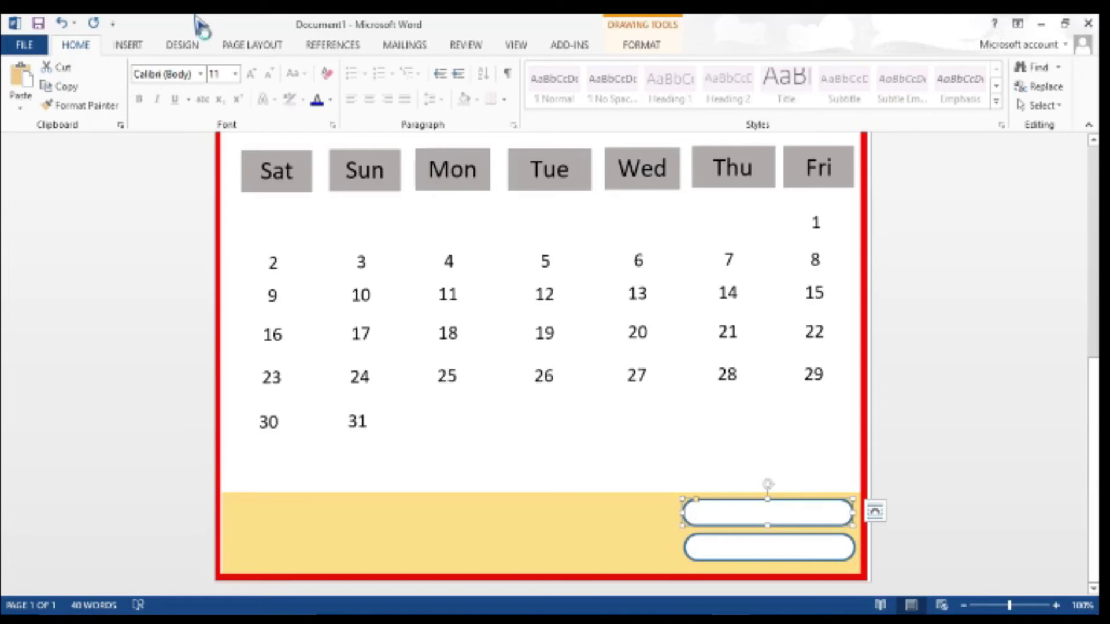
Draw a text box over the footer pills reading 'Facebook.com' with no fill
{"action": "left_click", "coordinate": [128, 46]}
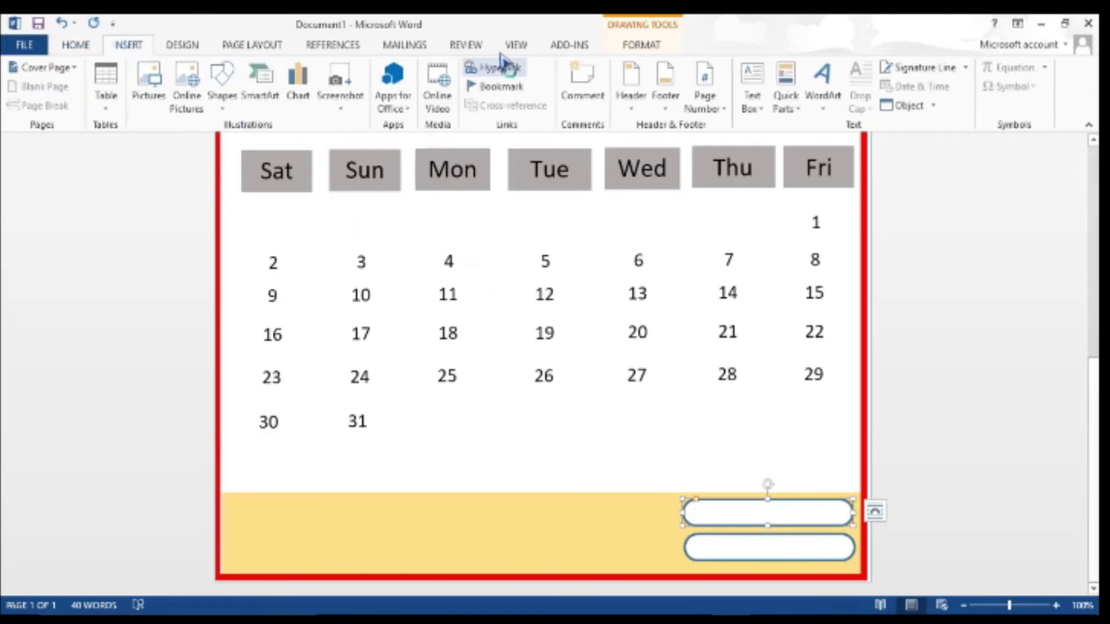
{"action": "left_click", "coordinate": [752, 92]}
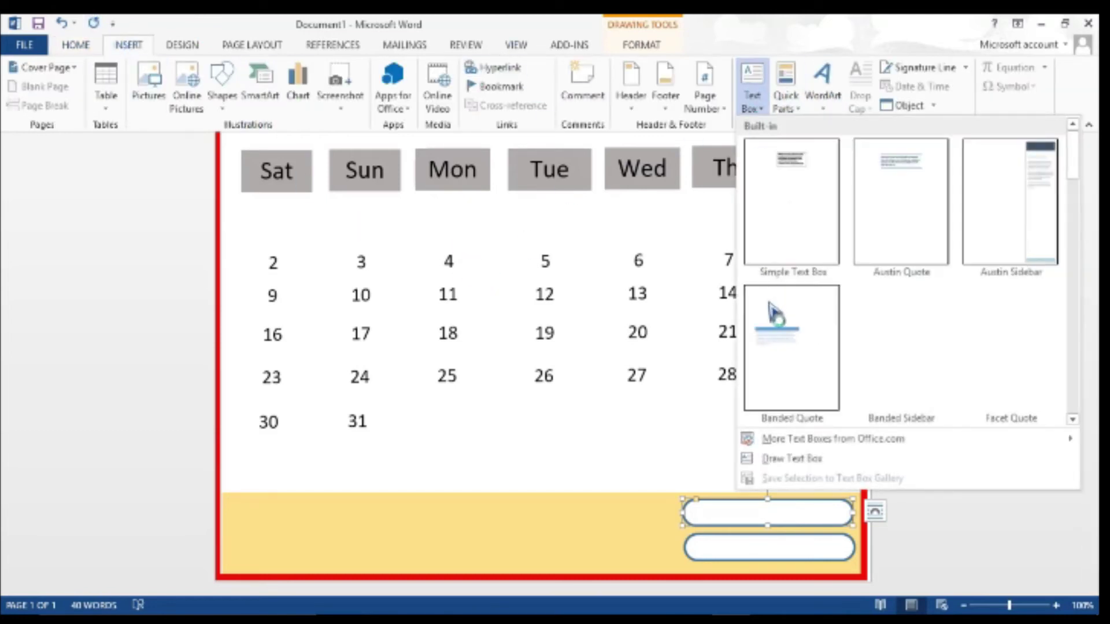
{"action": "left_click", "coordinate": [769, 452]}
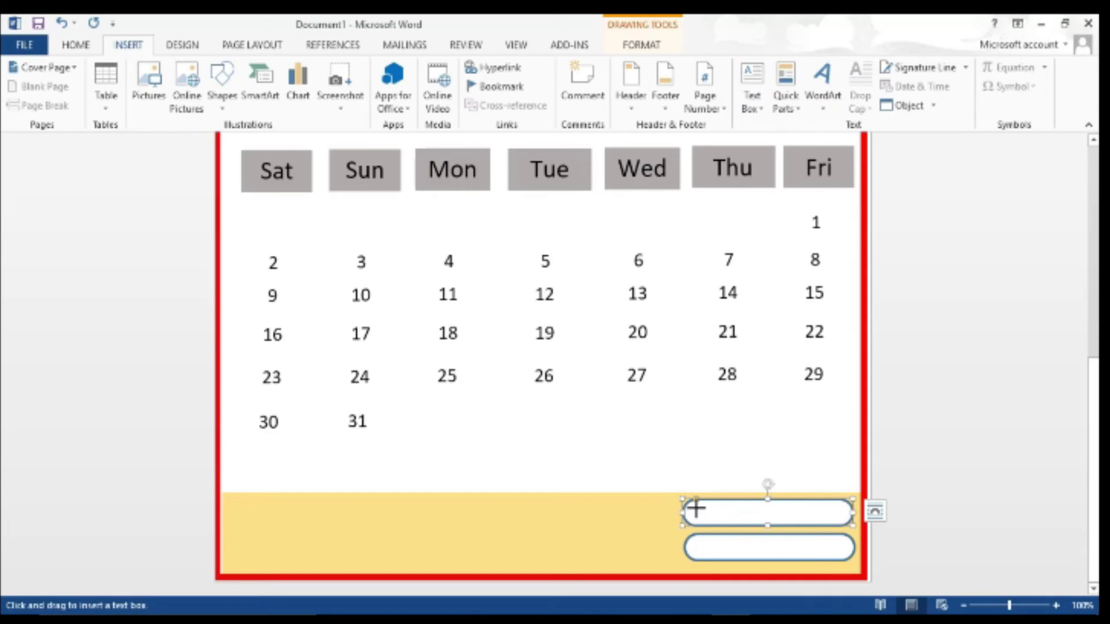
{"action": "left_click_drag", "start_coordinate": [696, 508], "coordinate": [721, 580]}
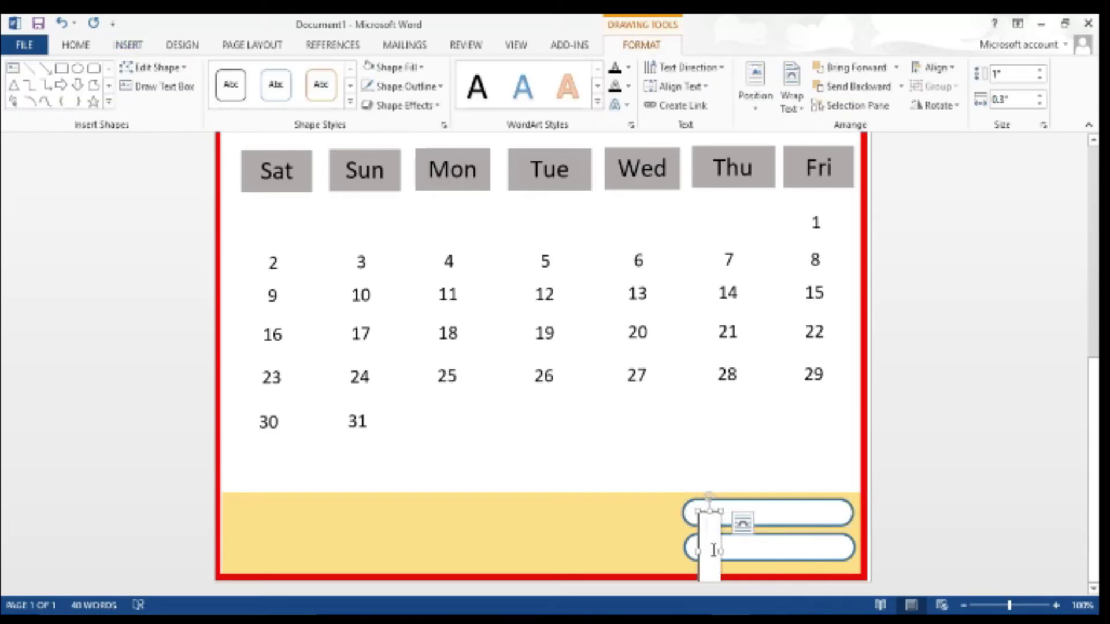
{"action": "type", "text": "Facebook"}
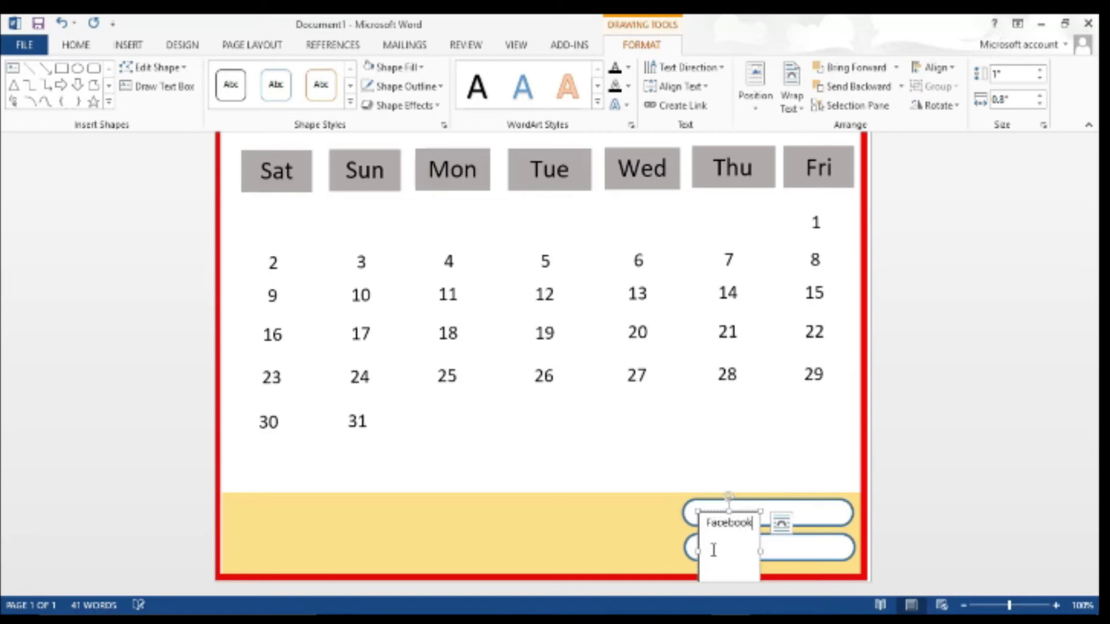
{"action": "type", "text": ".com"}
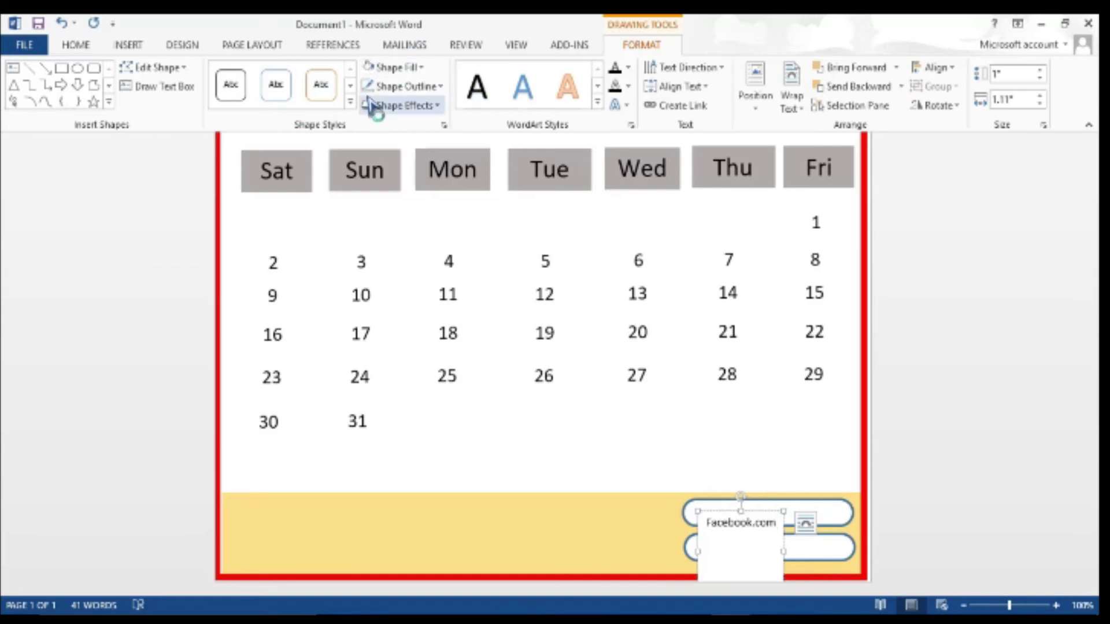
{"action": "left_click", "coordinate": [418, 70]}
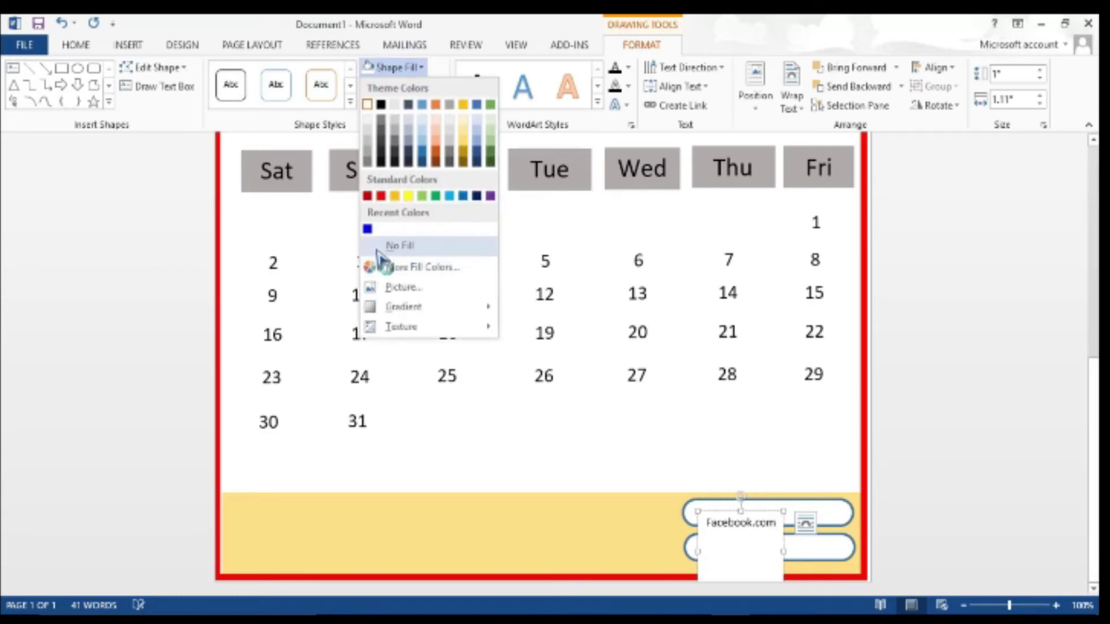
{"action": "left_click", "coordinate": [374, 245]}
Fit the Facebook.com label inside the upper pill and set its text to 14 pt
{"action": "left_click_drag", "start_coordinate": [718, 511], "coordinate": [720, 503]}
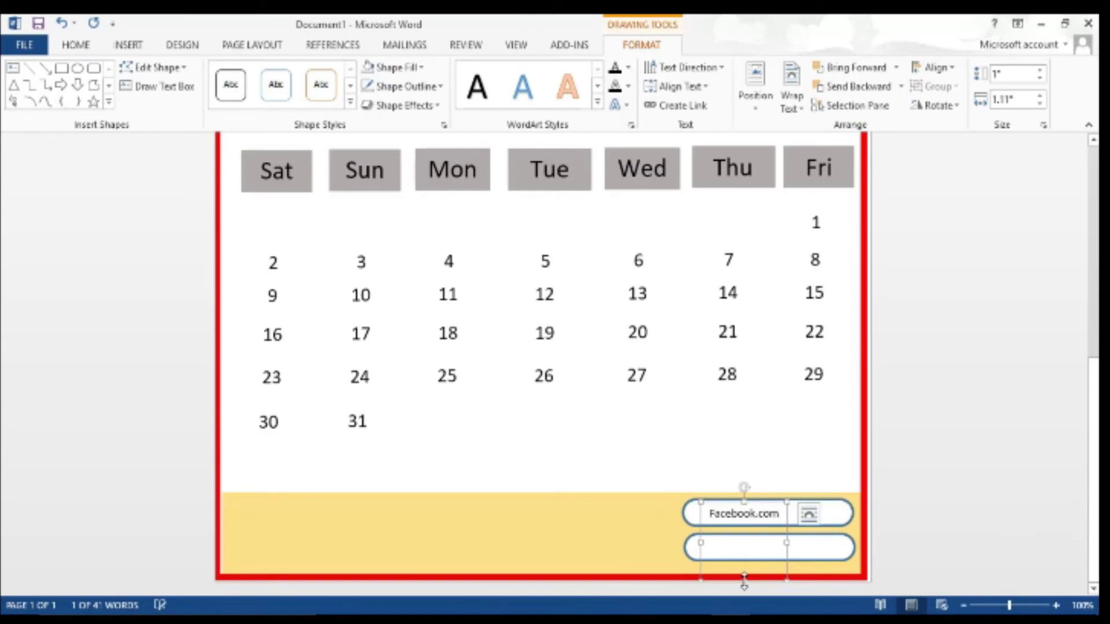
{"action": "mouse_move", "coordinate": [744, 578]}
{"action": "left_mouse_down"}
{"action": "mouse_move", "coordinate": [740, 527]}
{"action": "mouse_move", "coordinate": [822, 513]}
{"action": "left_mouse_up"}
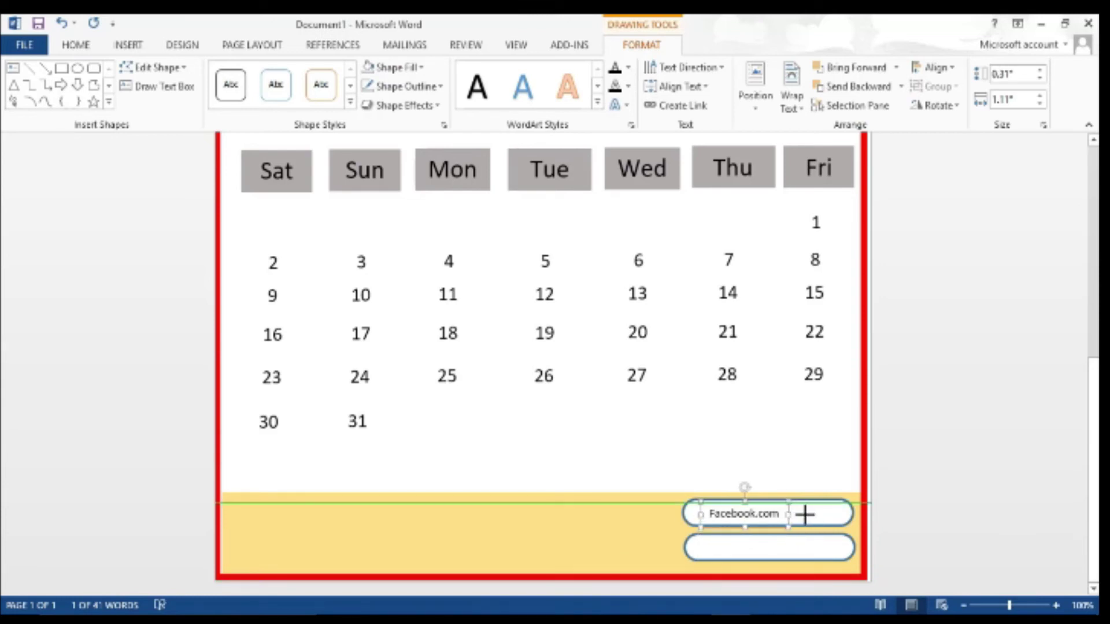
{"action": "triple_click", "coordinate": [744, 514]}
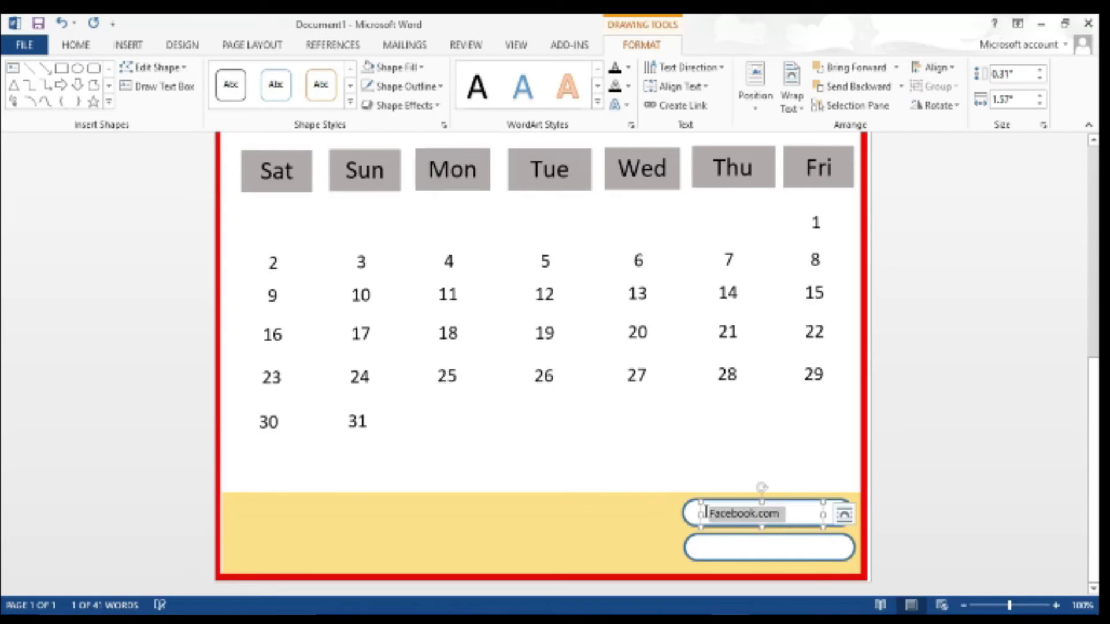
{"action": "left_click", "coordinate": [75, 45]}
{"action": "left_click", "coordinate": [250, 73]}
{"action": "left_click", "coordinate": [250, 73]}
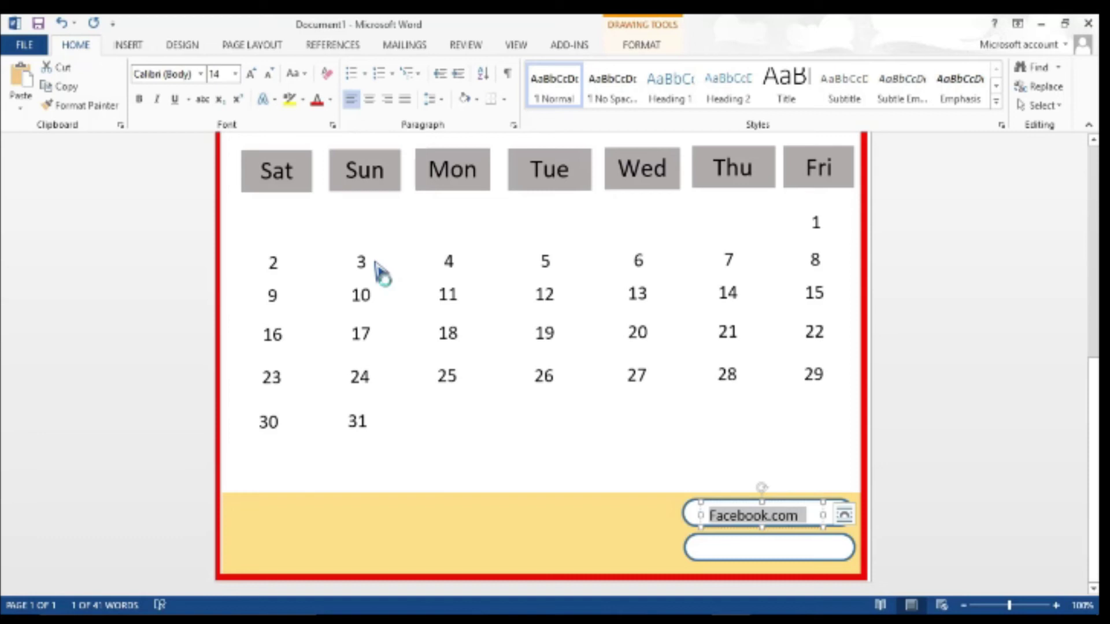
{"action": "key", "text": "Left"}
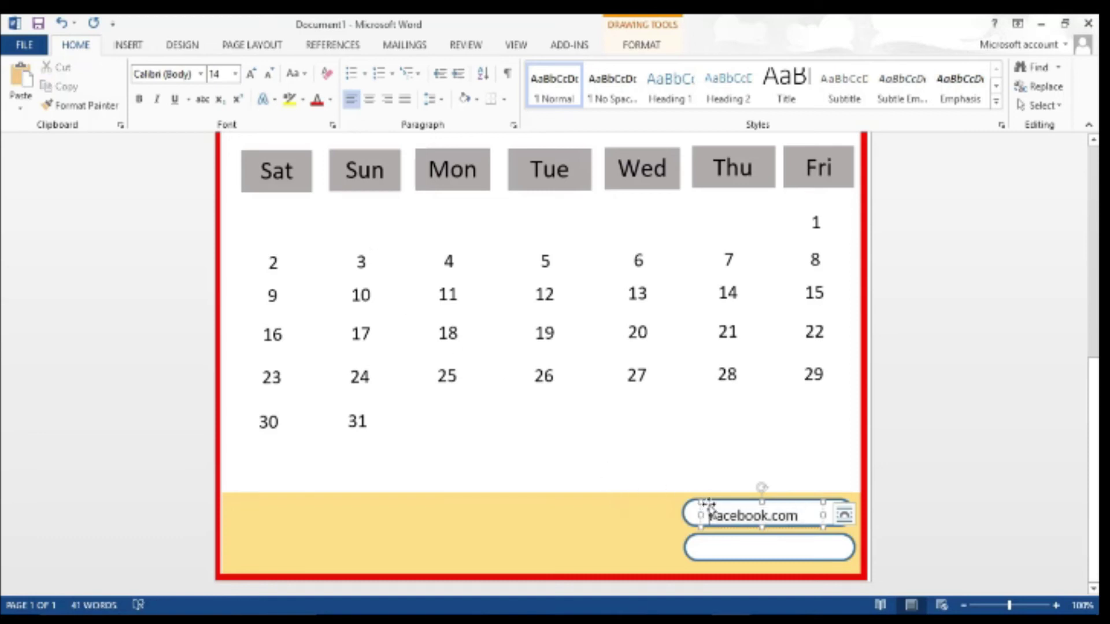
{"action": "key", "text": "shift+End"}
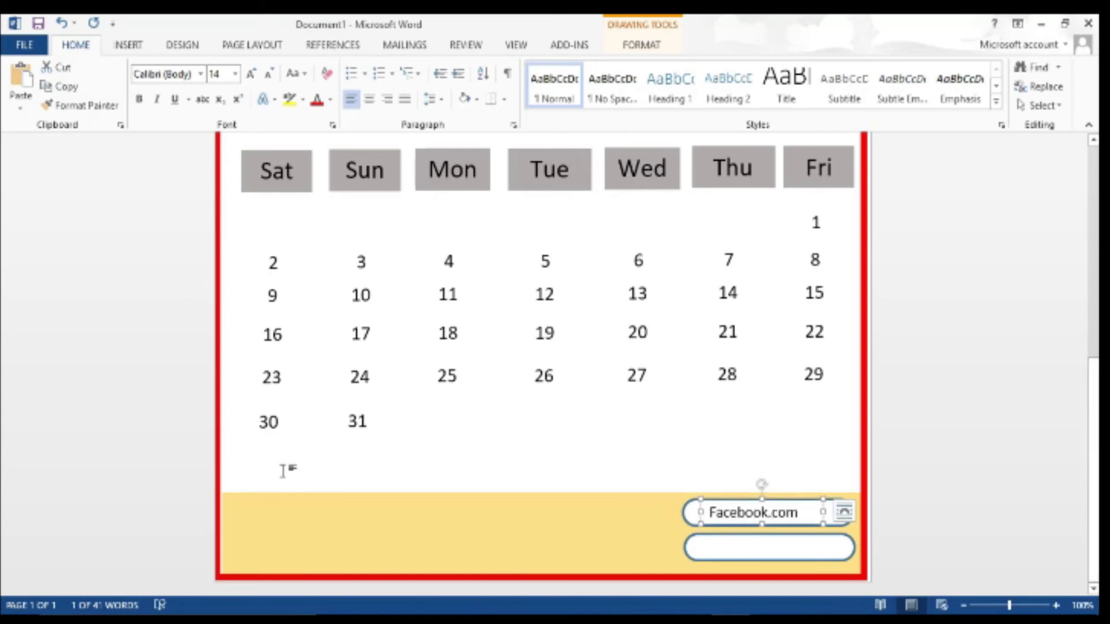
{"action": "key", "text": "ctrl+a"}
{"action": "key", "text": "ctrl+Home"}
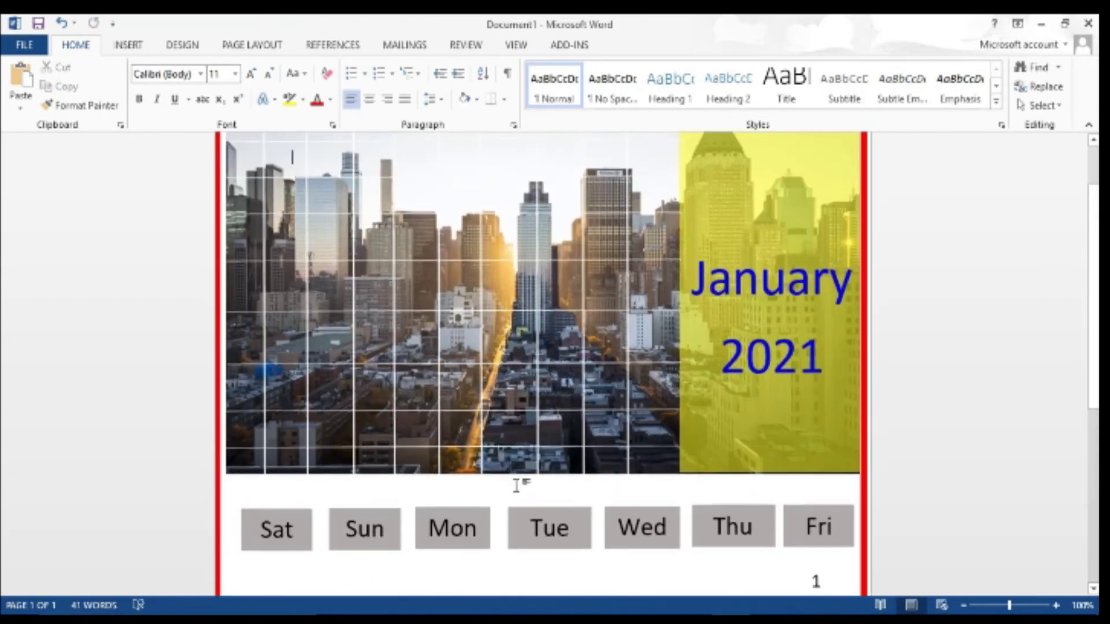
{"action": "scroll", "coordinate": [516, 486], "scroll_direction": "down", "scroll_amount": 5}
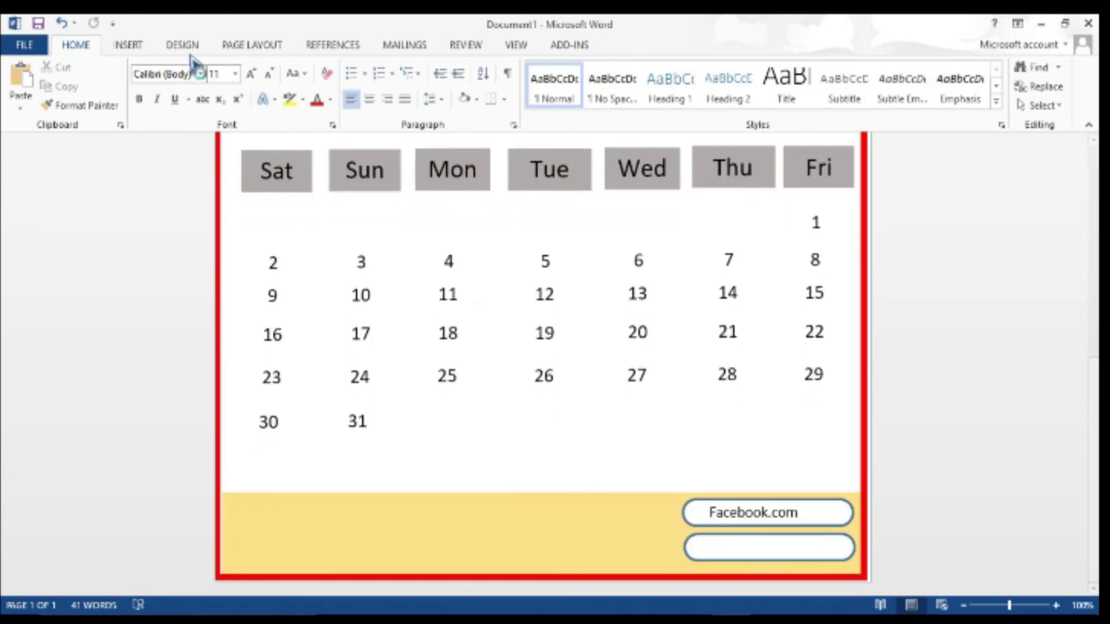
{"action": "left_click", "coordinate": [133, 46]}
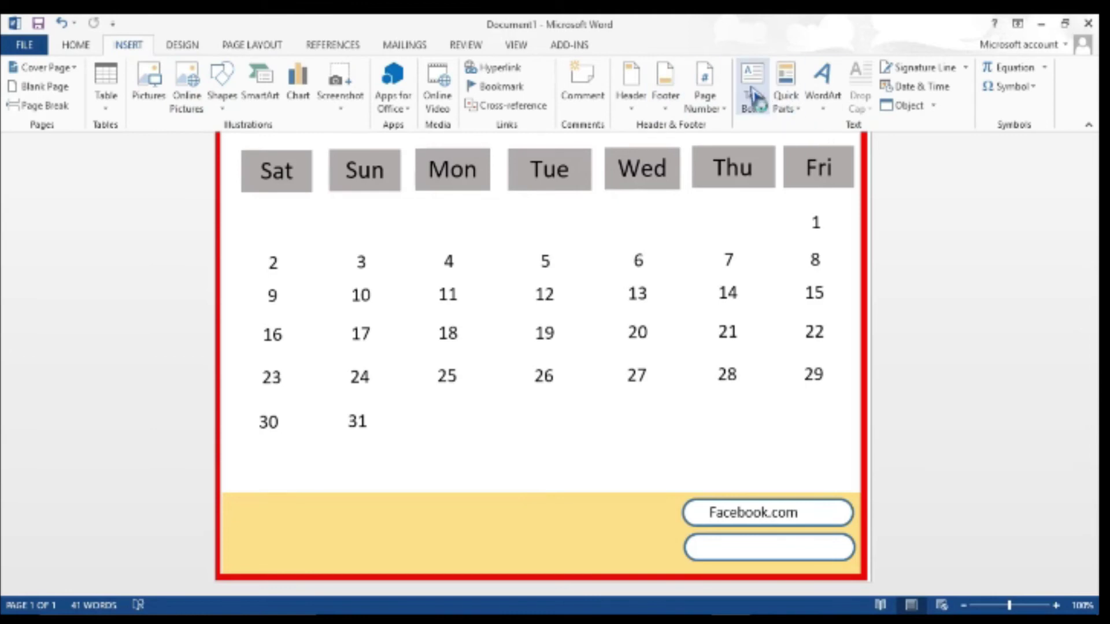
{"action": "left_click", "coordinate": [752, 95]}
{"action": "left_click", "coordinate": [782, 457]}
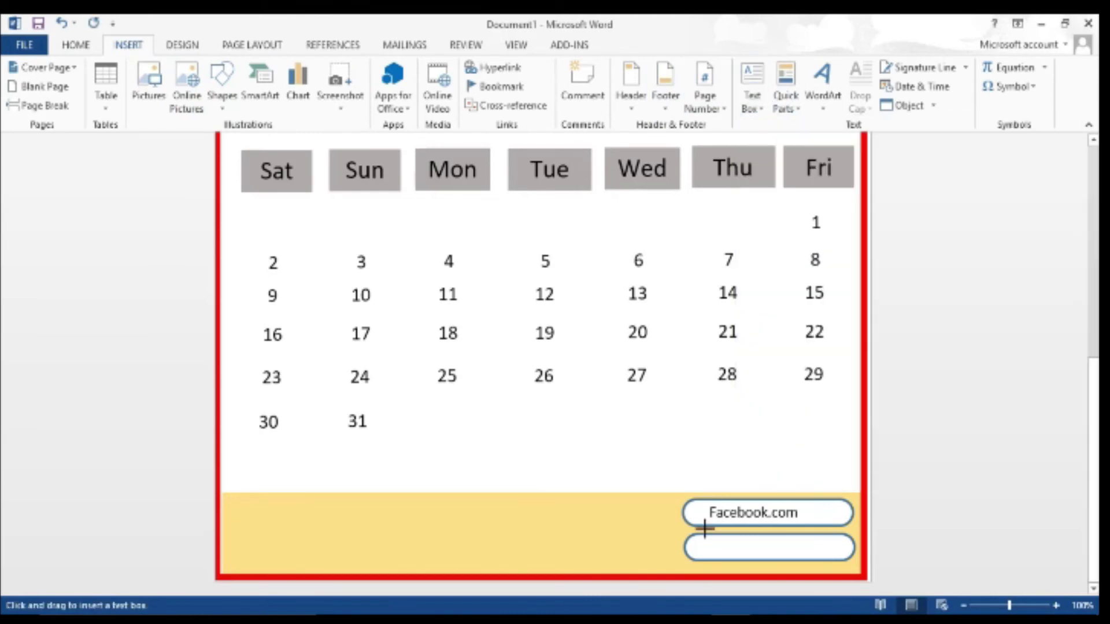
{"action": "left_click_drag", "start_coordinate": [707, 549], "coordinate": [729, 581]}
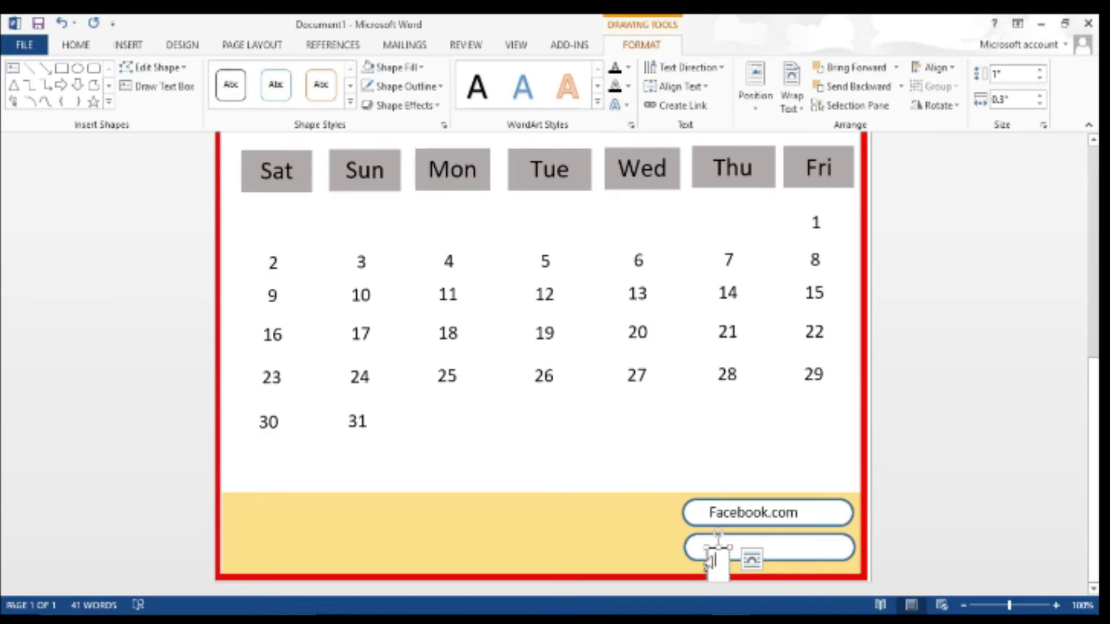
{"action": "left_click_drag", "start_coordinate": [710, 559], "coordinate": [639, 552]}
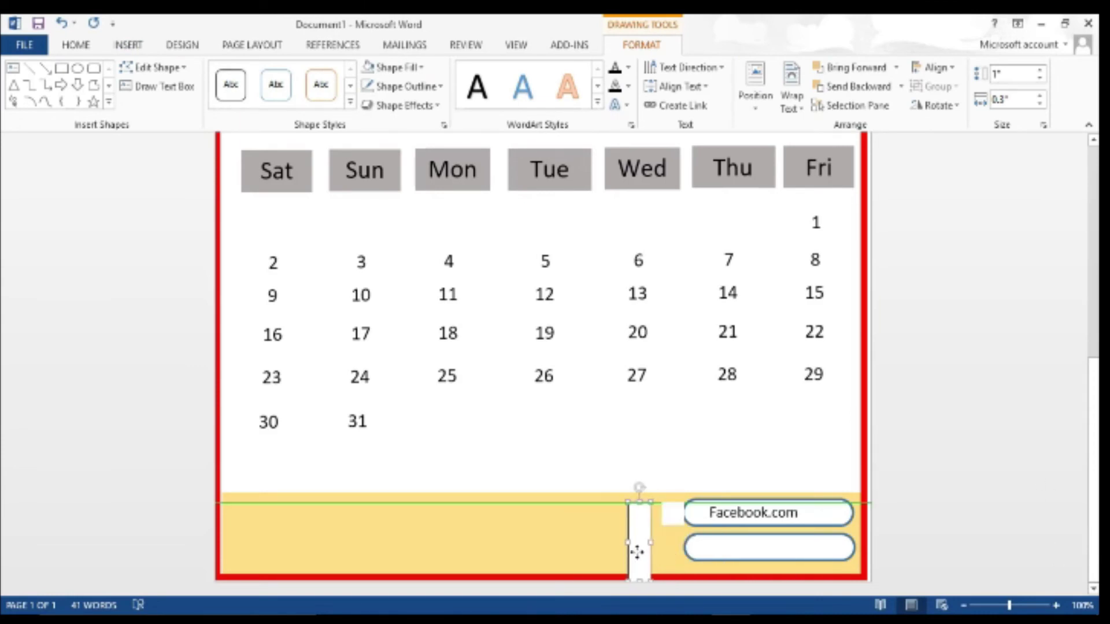
{"action": "type", "text": "www"}
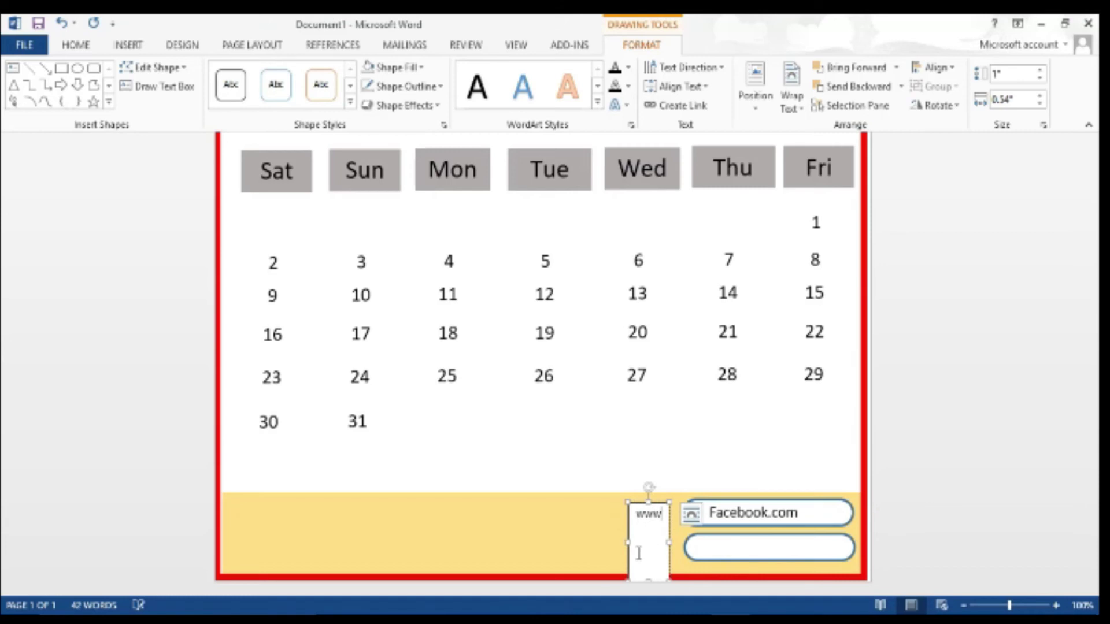
{"action": "type", "text": "."}
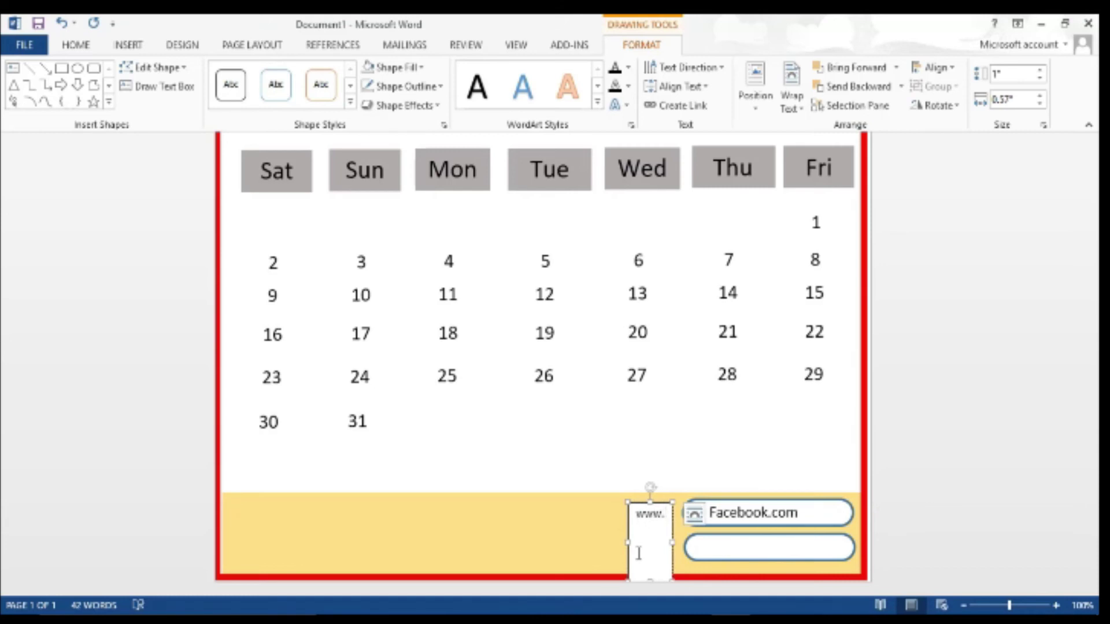
{"action": "type", "text": "webs"}
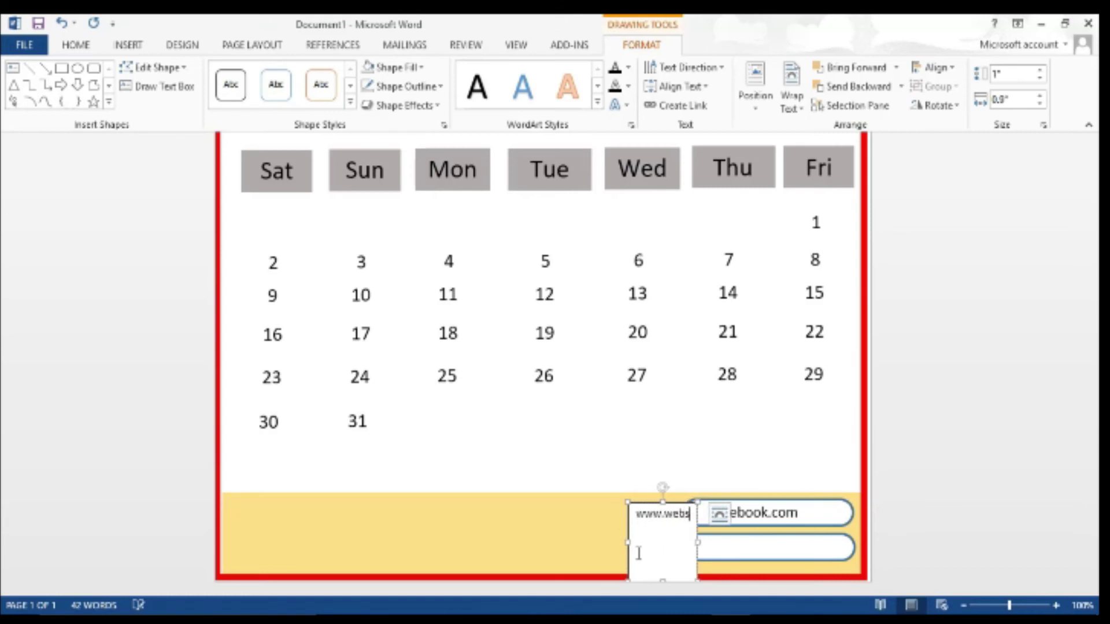
{"action": "type", "text": "ite.com"}
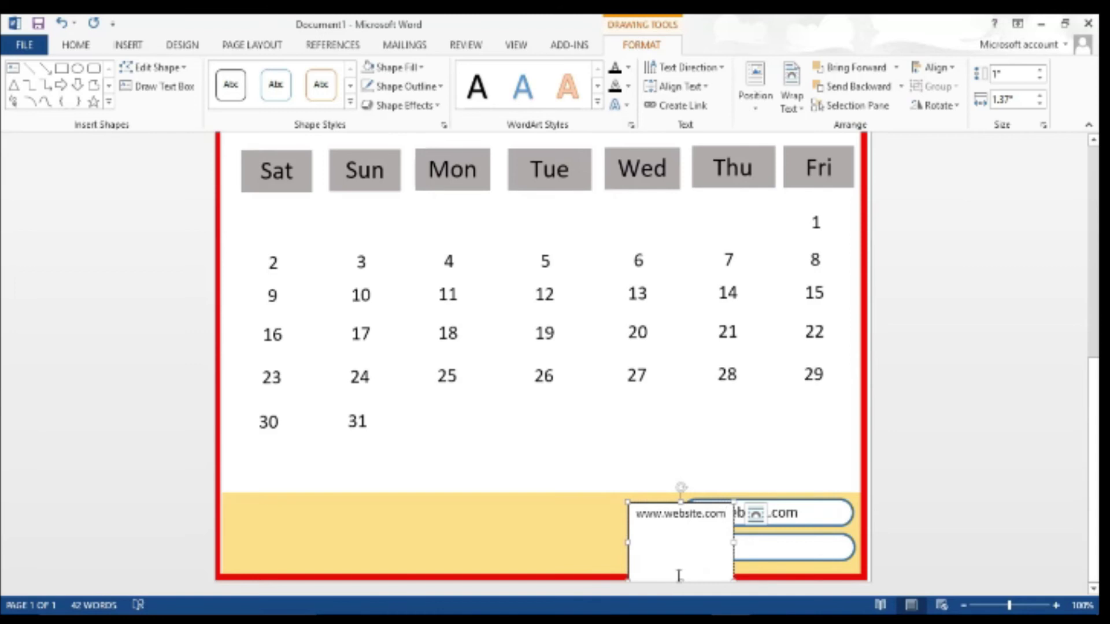
{"action": "left_click_drag", "start_coordinate": [682, 580], "coordinate": [672, 532]}
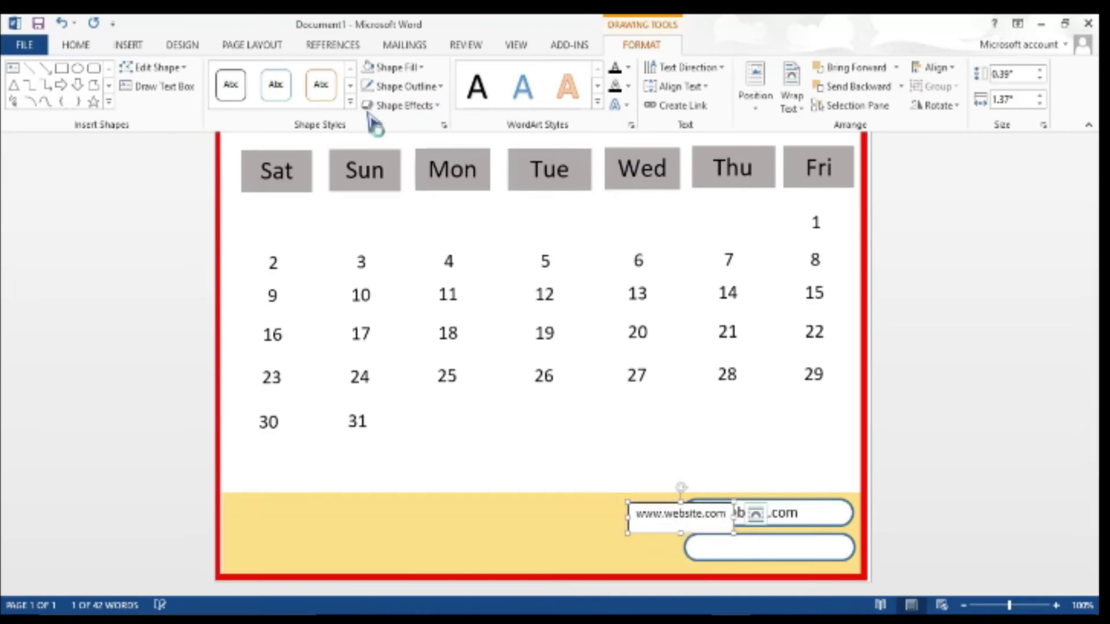
Remove the website box's fill and outline, move it into the lower pill, and enlarge its font
{"action": "left_click", "coordinate": [425, 67]}
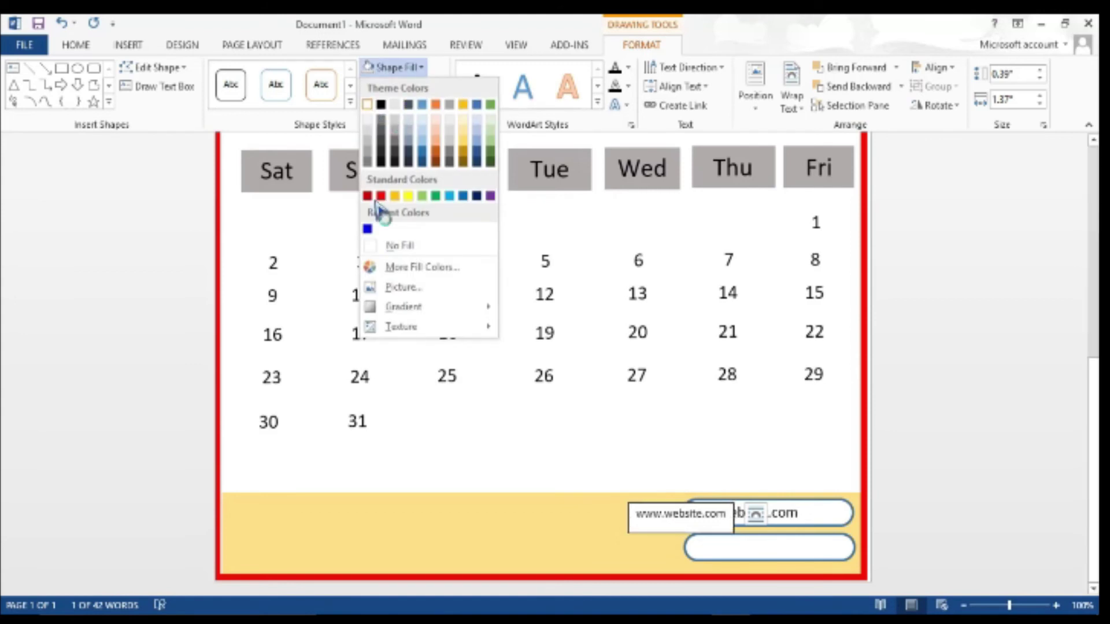
{"action": "left_click", "coordinate": [388, 249]}
{"action": "left_click", "coordinate": [437, 87]}
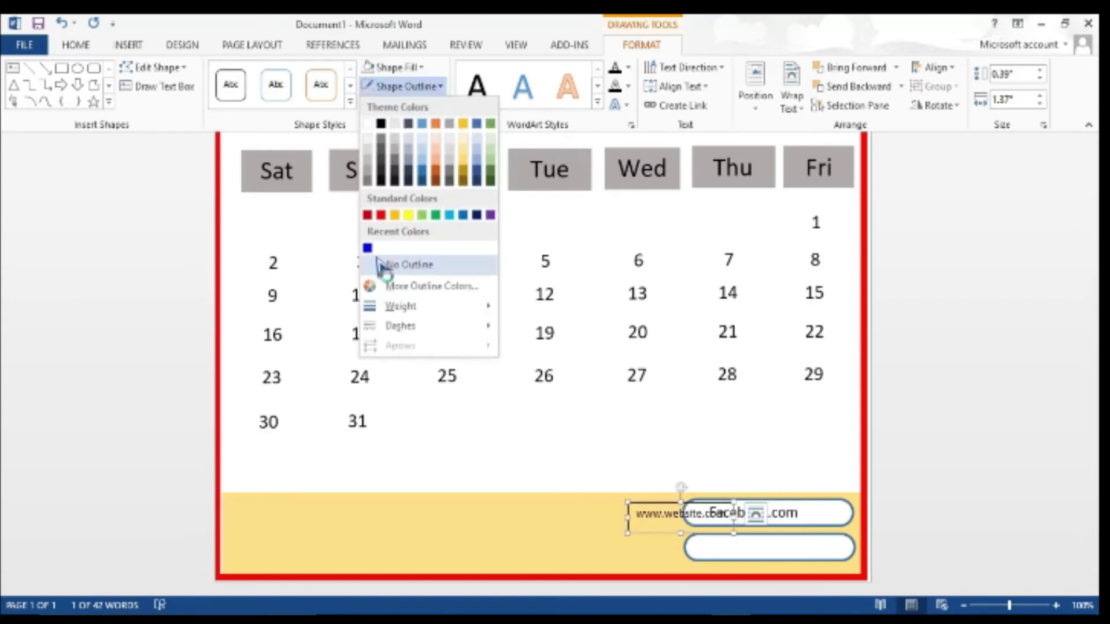
{"action": "left_click", "coordinate": [376, 266]}
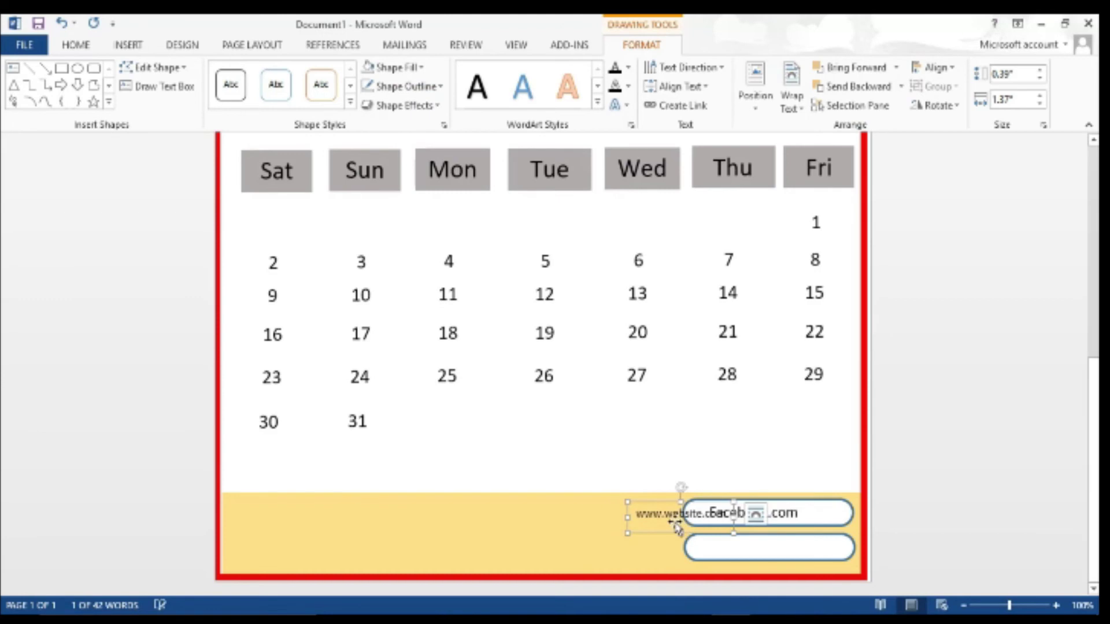
{"action": "left_click_drag", "start_coordinate": [653, 501], "coordinate": [738, 533]}
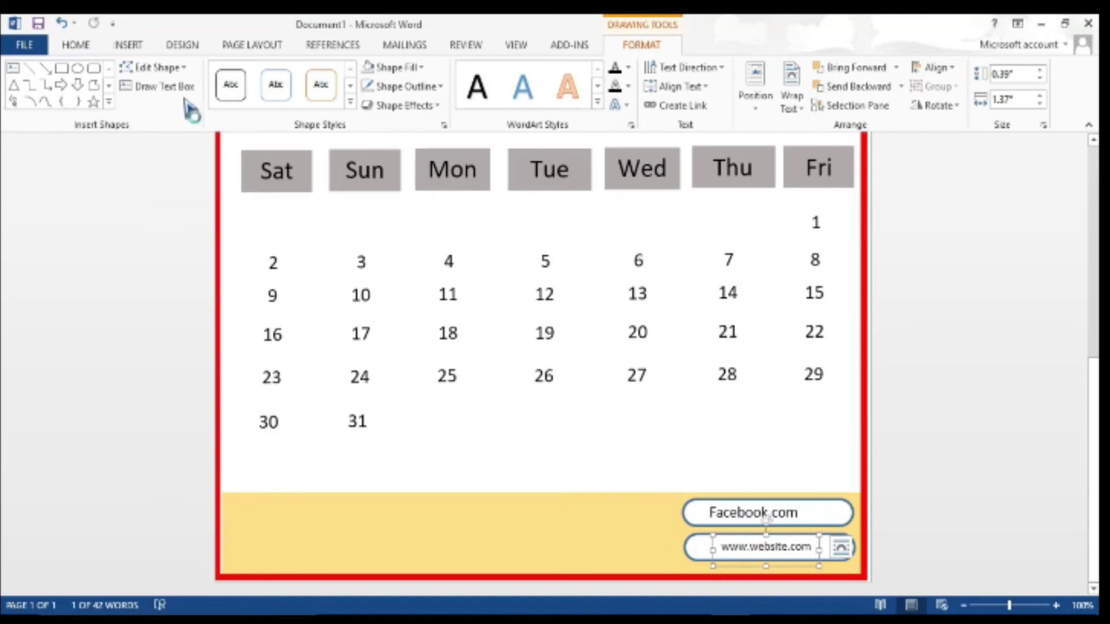
{"action": "left_click", "coordinate": [78, 44]}
{"action": "left_click", "coordinate": [252, 74]}
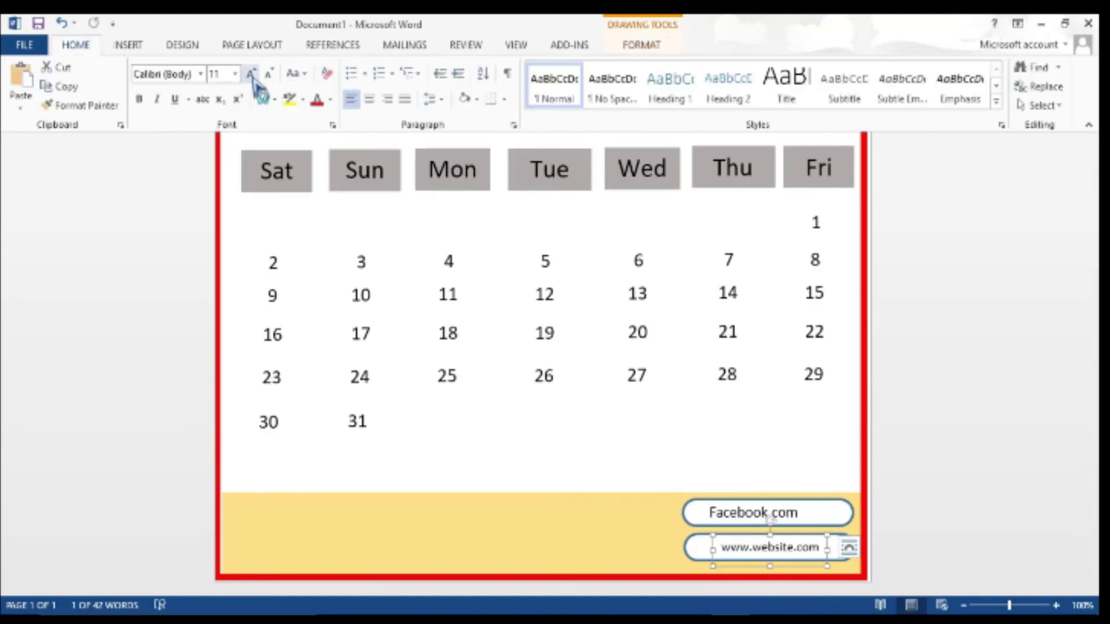
{"action": "left_click", "coordinate": [128, 44]}
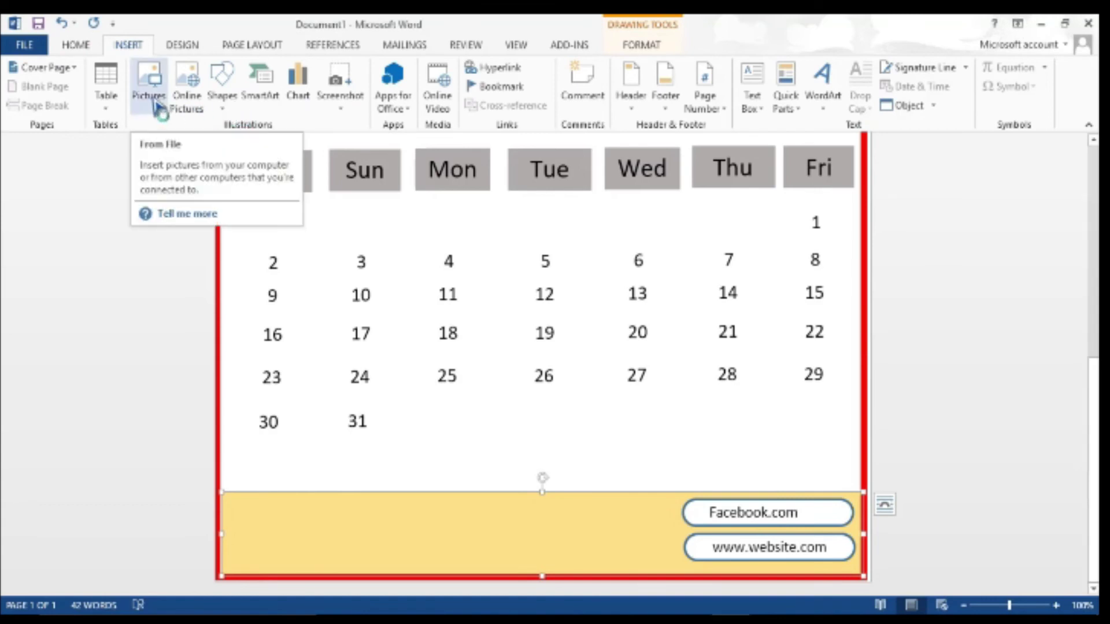
Insert the orange logo picture, shrink it, set In Front of Text, and place it bottom-left
{"action": "left_click", "coordinate": [151, 99]}
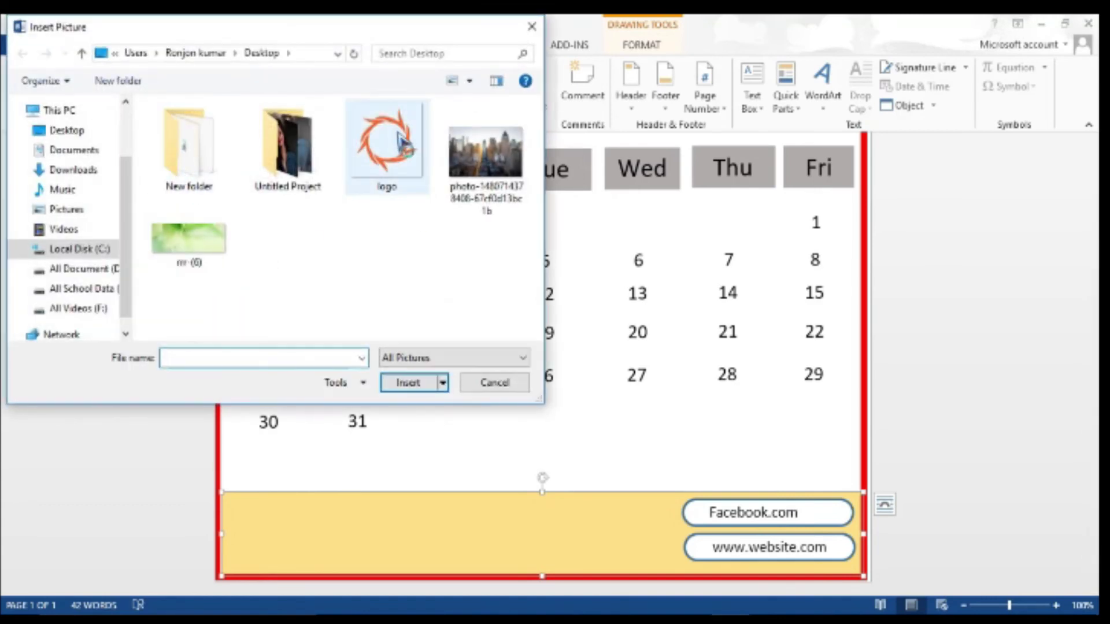
{"action": "double_click", "coordinate": [398, 140]}
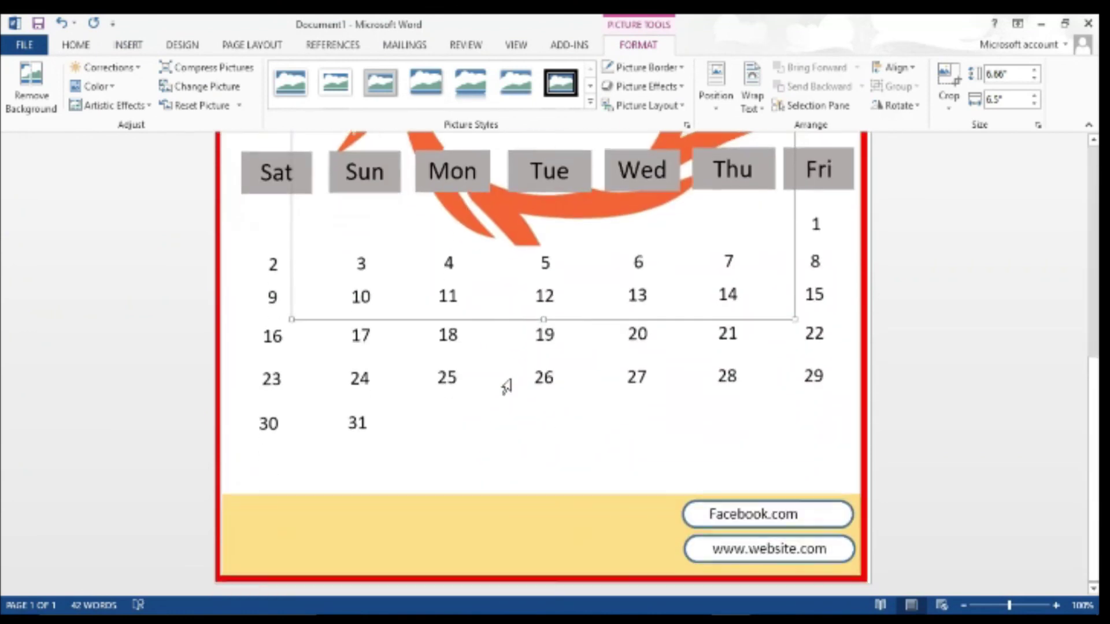
{"action": "left_click_drag", "start_coordinate": [503, 383], "coordinate": [322, 504]}
{"action": "left_click", "coordinate": [752, 99]}
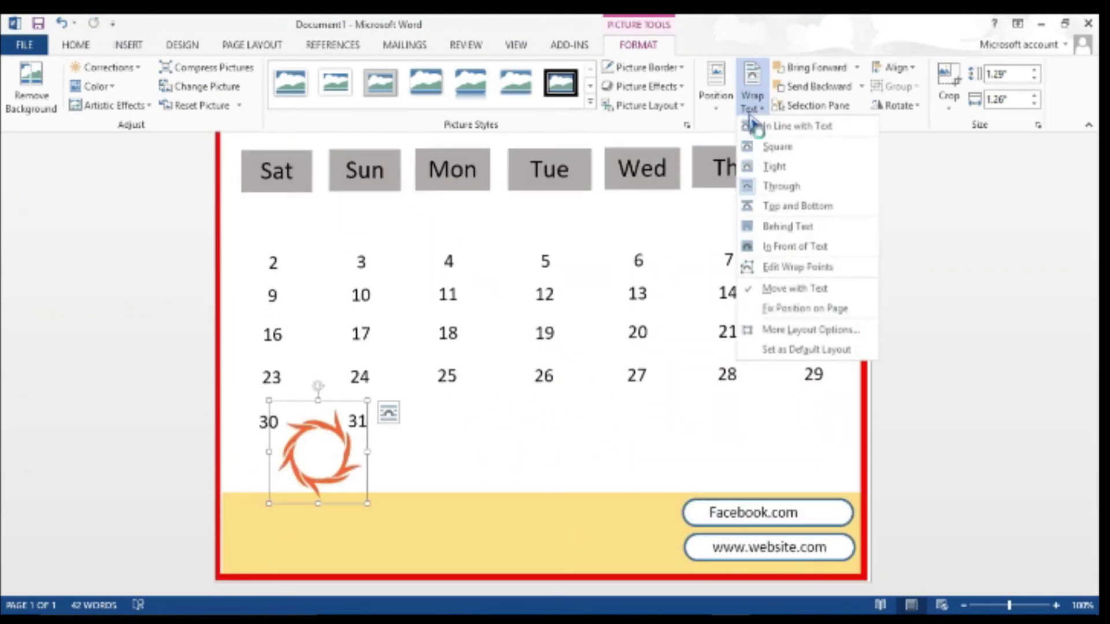
{"action": "left_click", "coordinate": [772, 247]}
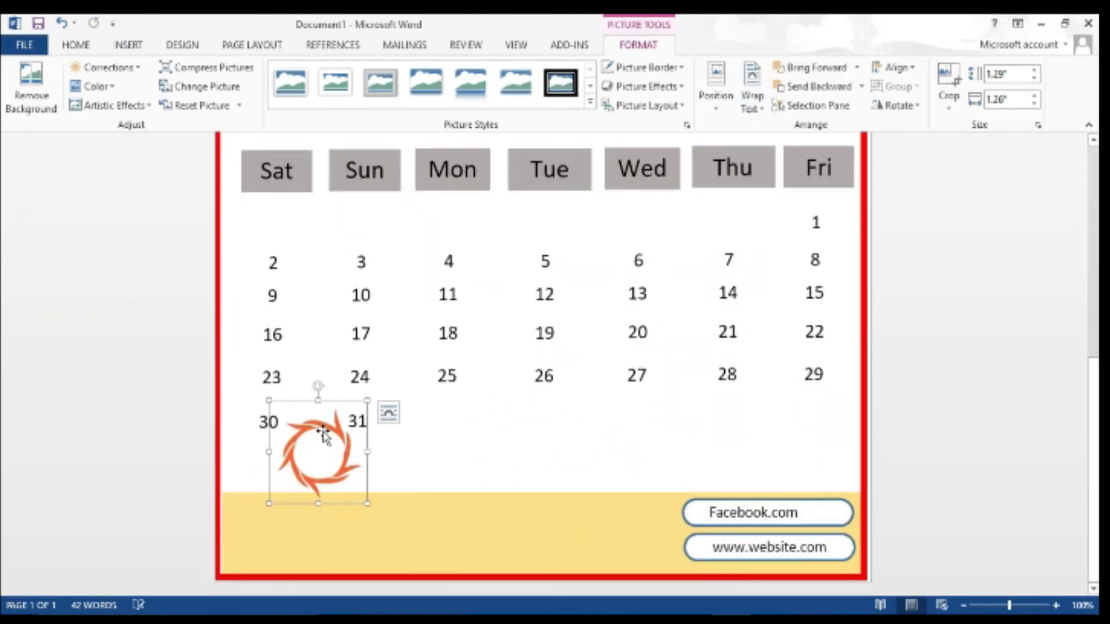
{"action": "left_click_drag", "start_coordinate": [323, 431], "coordinate": [269, 504]}
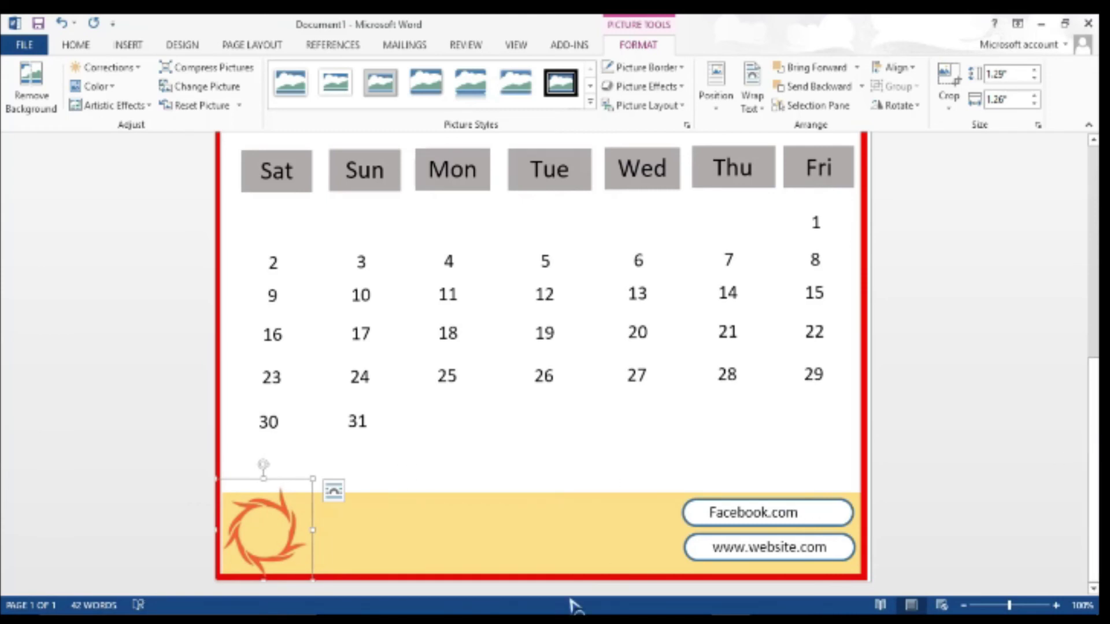
Draw a small text box reading 'Your logo' positioned over the orange logo
{"action": "left_click", "coordinate": [488, 464]}
{"action": "scroll", "coordinate": [487, 462], "scroll_direction": "up", "scroll_amount": 5}
{"action": "scroll", "coordinate": [495, 458], "scroll_direction": "down", "scroll_amount": 5}
{"action": "left_click", "coordinate": [148, 49]}
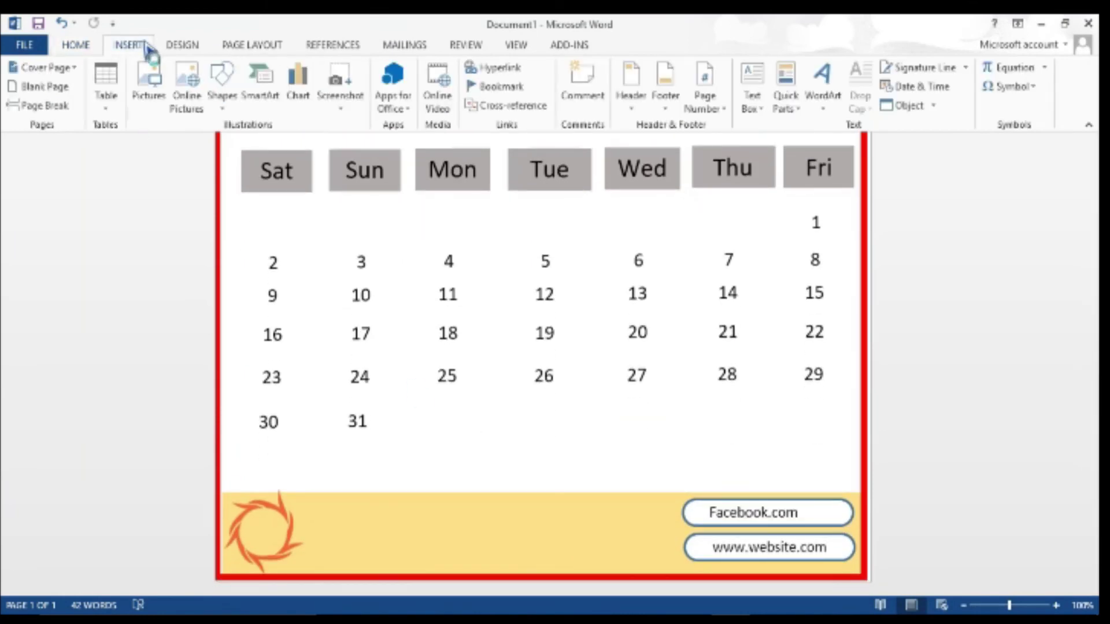
{"action": "left_click", "coordinate": [757, 103]}
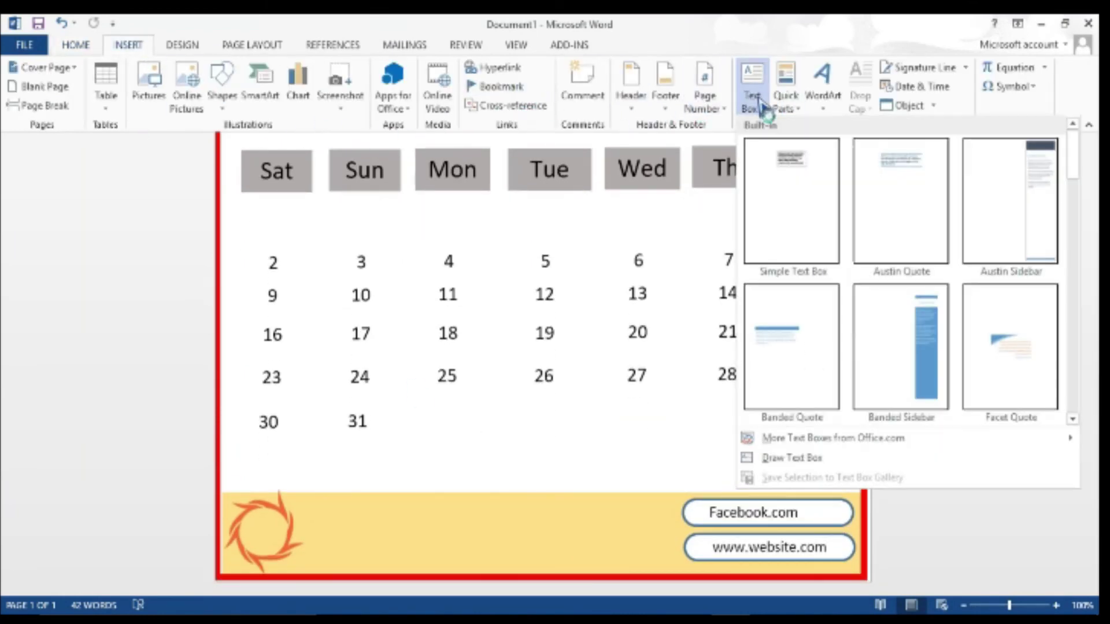
{"action": "left_click", "coordinate": [778, 458]}
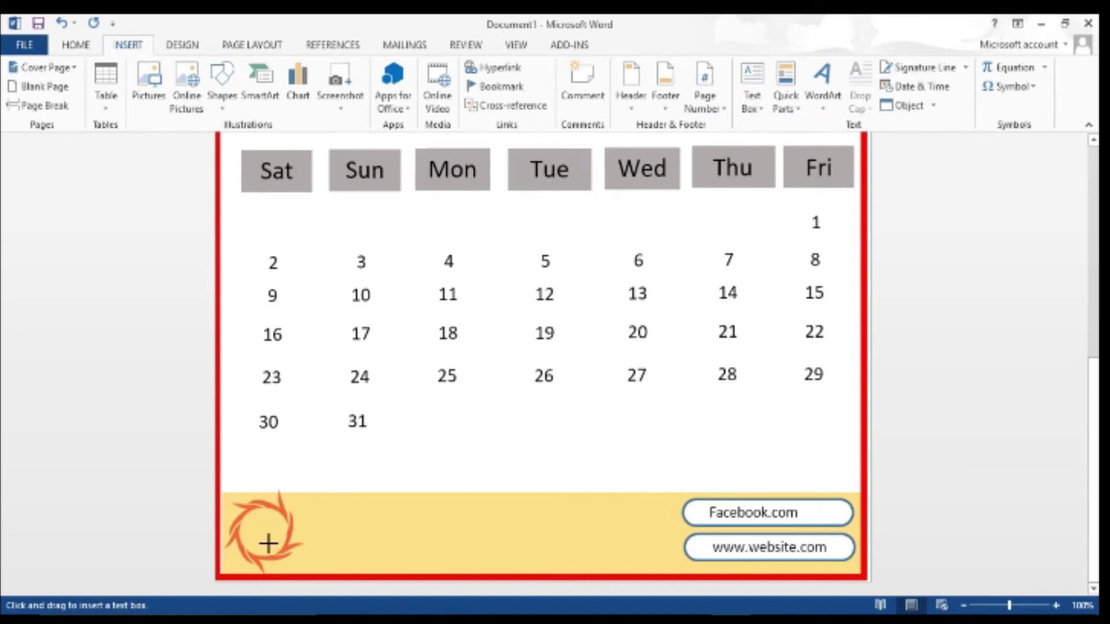
{"action": "left_click_drag", "start_coordinate": [287, 579], "coordinate": [265, 531]}
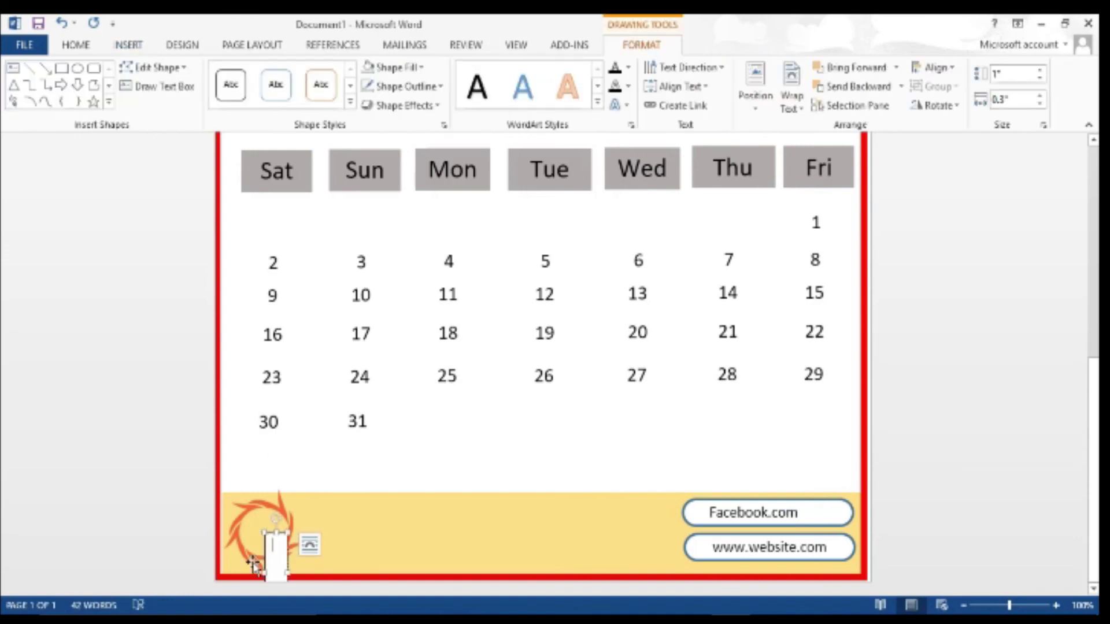
{"action": "type", "text": "Your logo"}
{"action": "mouse_move", "coordinate": [254, 532]}
{"action": "left_mouse_down"}
{"action": "mouse_move", "coordinate": [266, 461]}
{"action": "mouse_move", "coordinate": [265, 547]}
{"action": "left_mouse_up"}
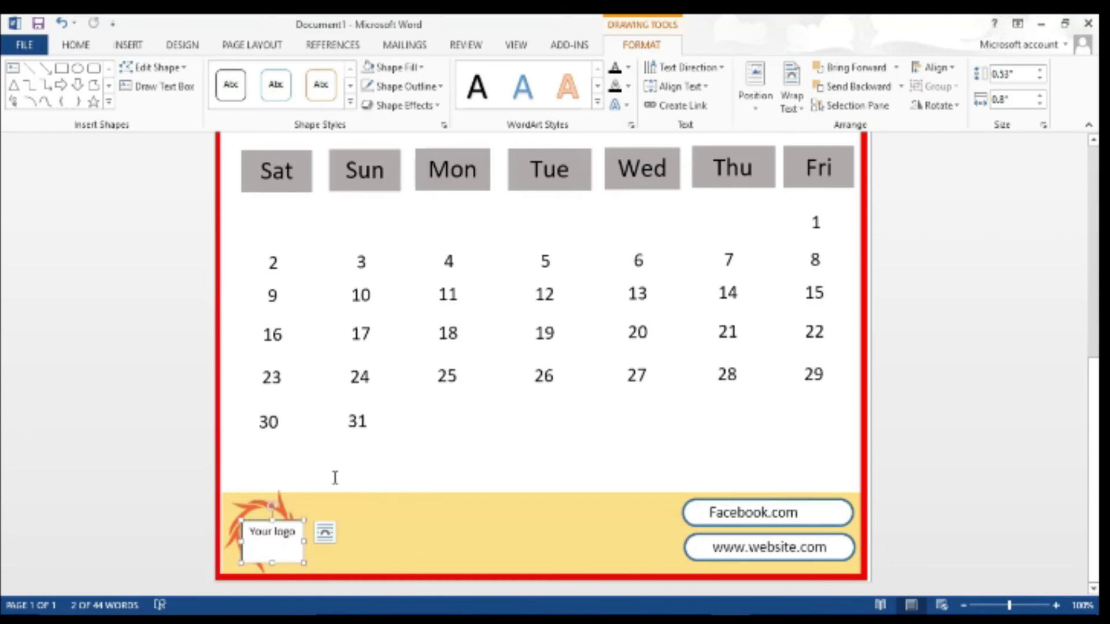
Make the 'Your logo' caption bold at 16 pt
{"action": "left_click", "coordinate": [75, 45]}
{"action": "left_click", "coordinate": [251, 73]}
{"action": "left_click", "coordinate": [250, 73]}
{"action": "left_click", "coordinate": [250, 74]}
{"action": "left_click", "coordinate": [251, 73]}
{"action": "left_click", "coordinate": [250, 73]}
{"action": "key", "text": "ctrl+b"}
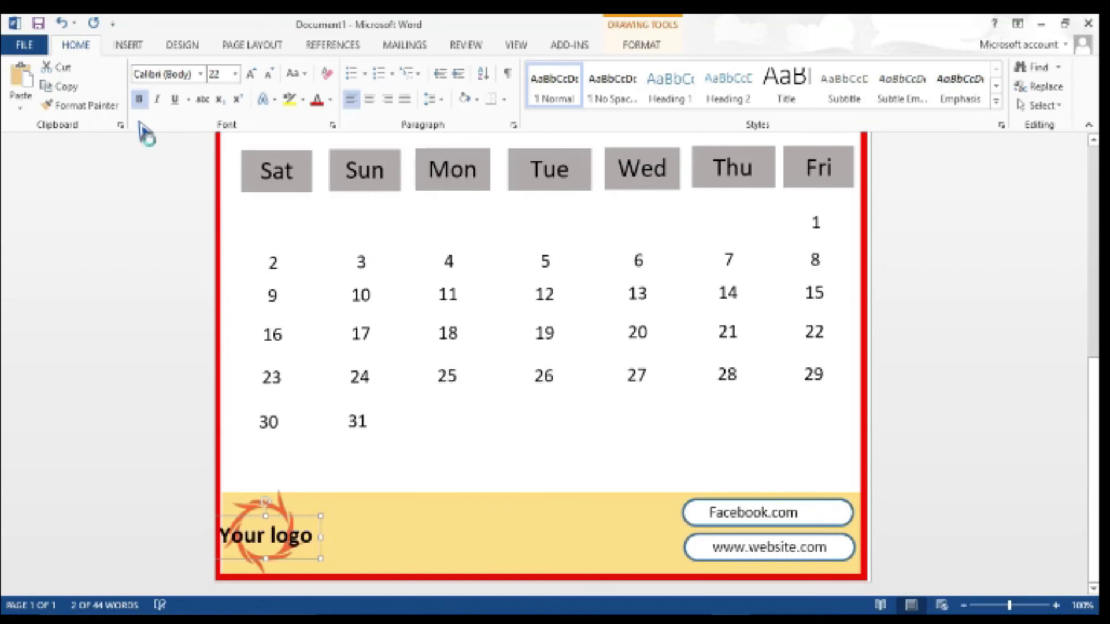
{"action": "left_click", "coordinate": [269, 73]}
{"action": "left_click", "coordinate": [269, 74]}
{"action": "left_click", "coordinate": [269, 74]}
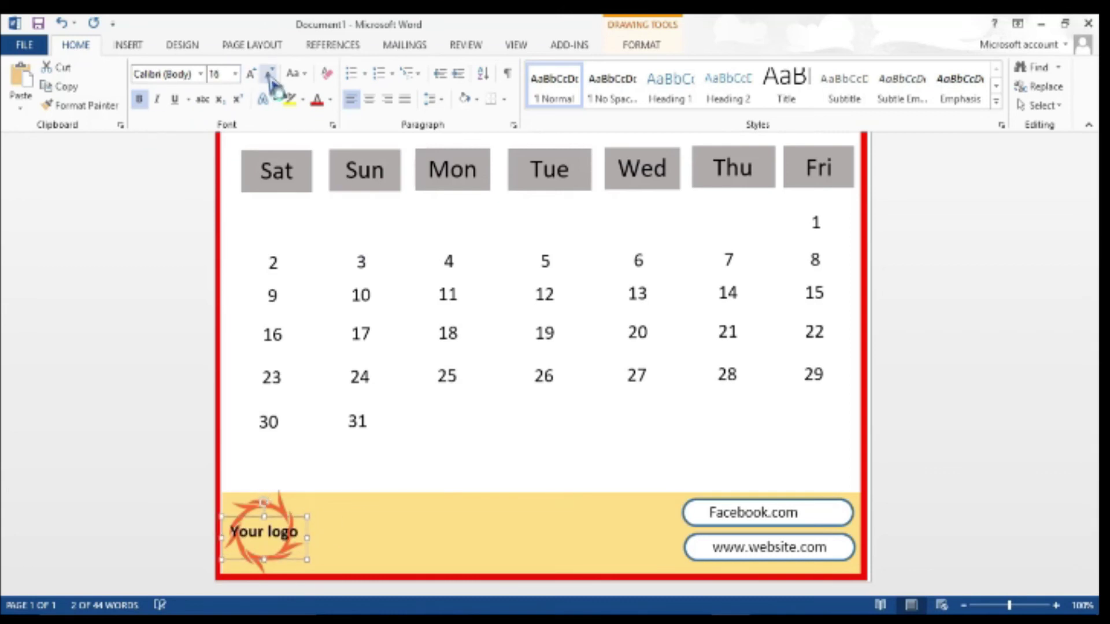
{"action": "left_click", "coordinate": [733, 431]}
{"action": "scroll", "coordinate": [732, 430], "scroll_direction": "up", "scroll_amount": 5}
{"action": "scroll", "coordinate": [733, 432], "scroll_direction": "down", "scroll_amount": 5}
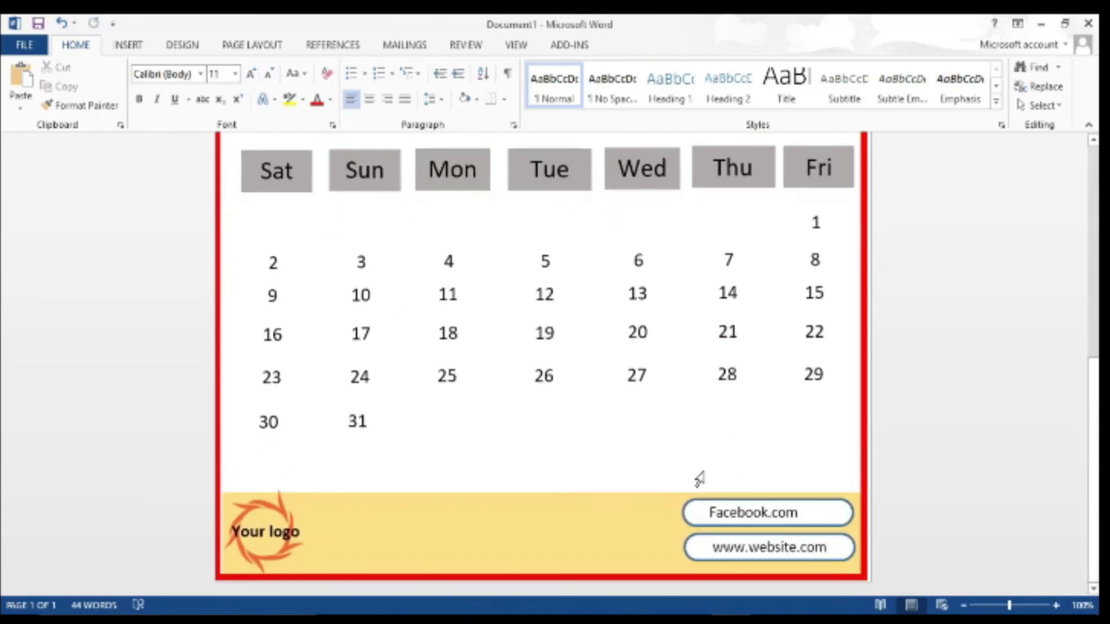
{"action": "scroll", "coordinate": [699, 478], "scroll_direction": "up", "scroll_amount": 5}
{"action": "scroll", "coordinate": [701, 476], "scroll_direction": "down", "scroll_amount": 5}
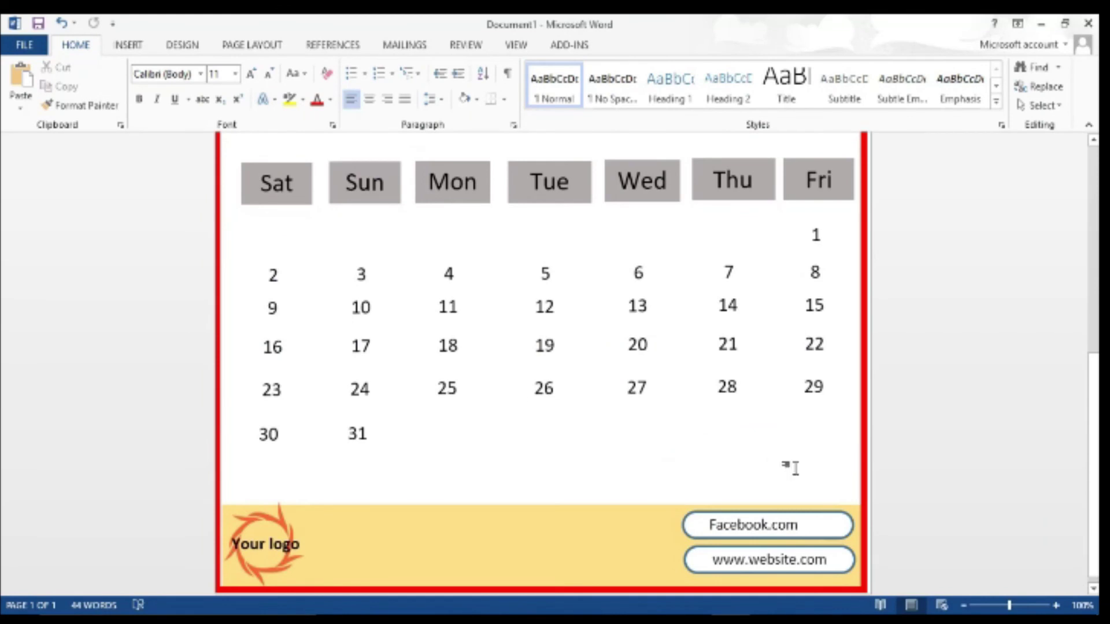
{"action": "scroll", "coordinate": [543, 363], "scroll_direction": "down", "scroll_amount": 2}
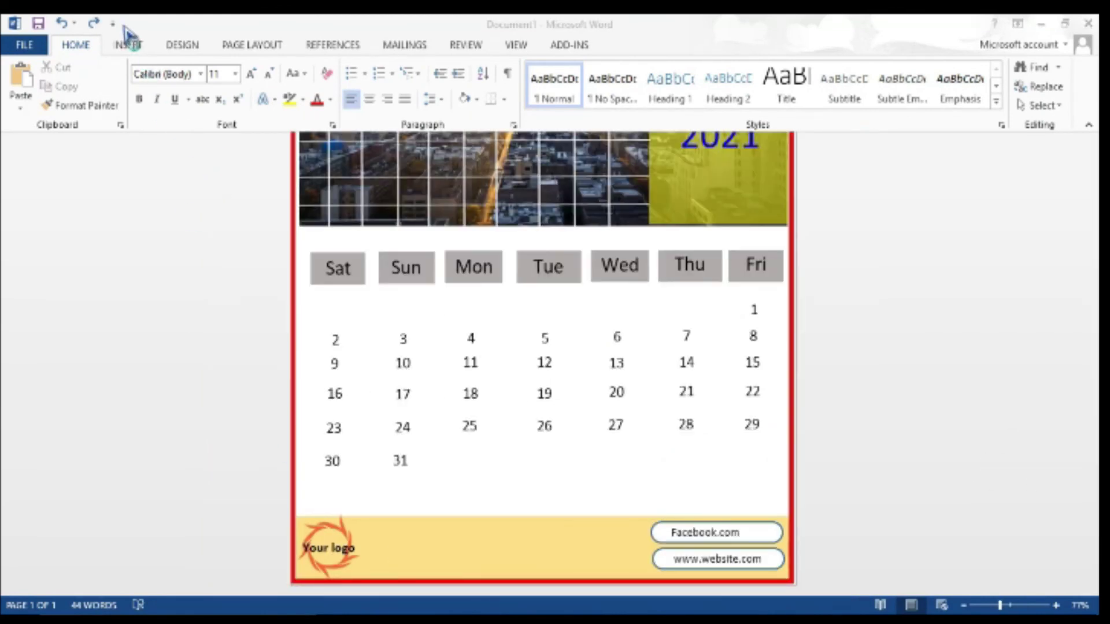
Draw a small Phone text box in the middle of the footer
{"action": "left_click", "coordinate": [132, 55]}
{"action": "left_click", "coordinate": [751, 98]}
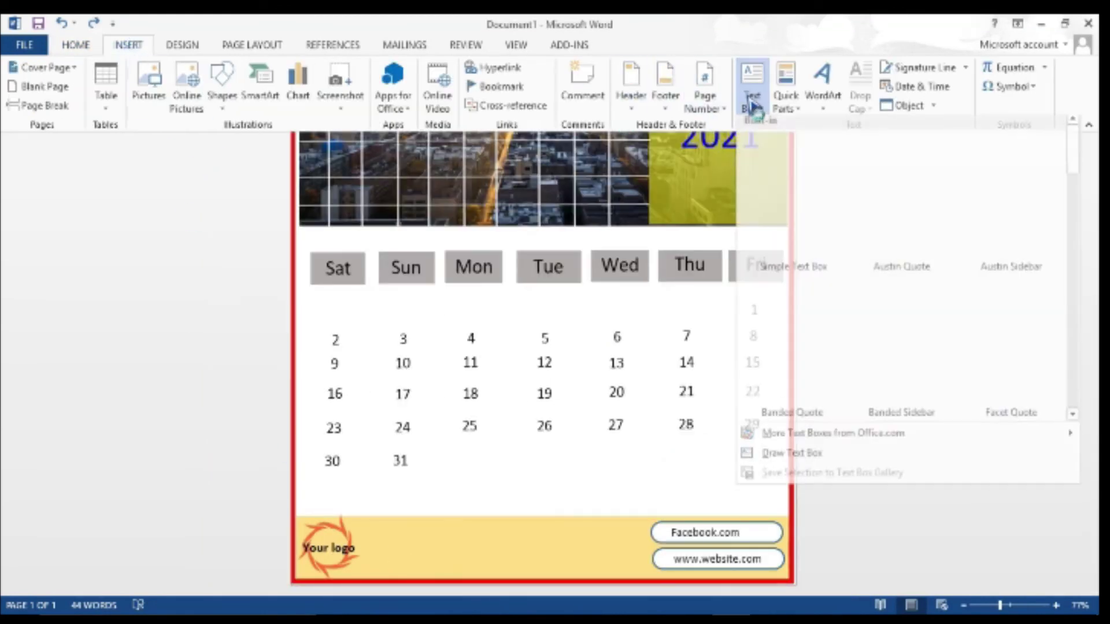
{"action": "left_click", "coordinate": [786, 458]}
{"action": "left_click_drag", "start_coordinate": [490, 541], "coordinate": [506, 581]}
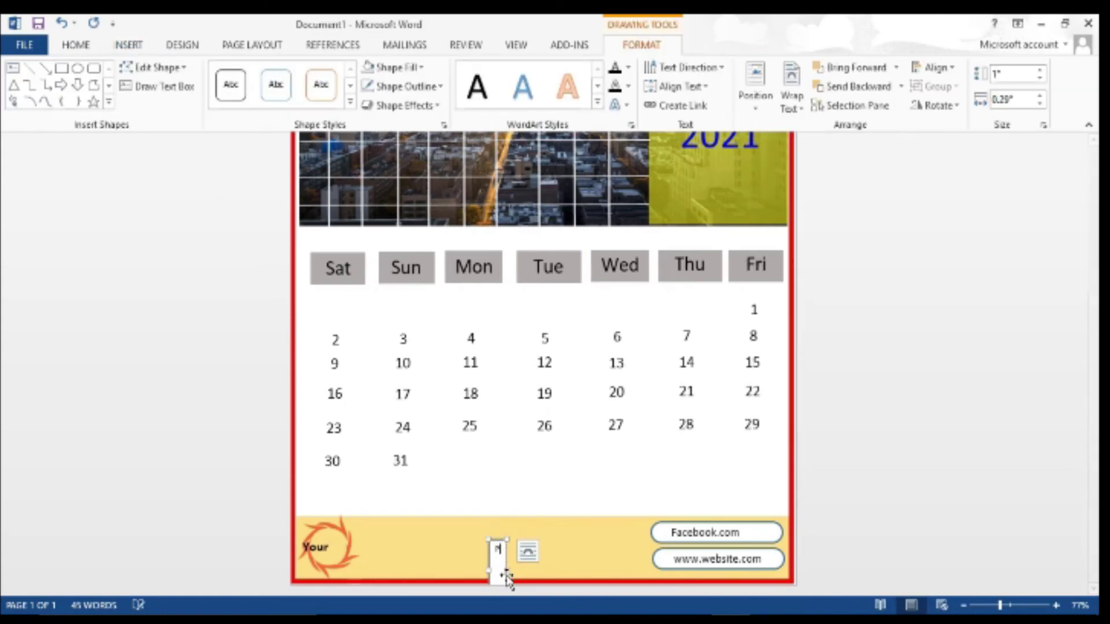
{"action": "type", "text": "one"}
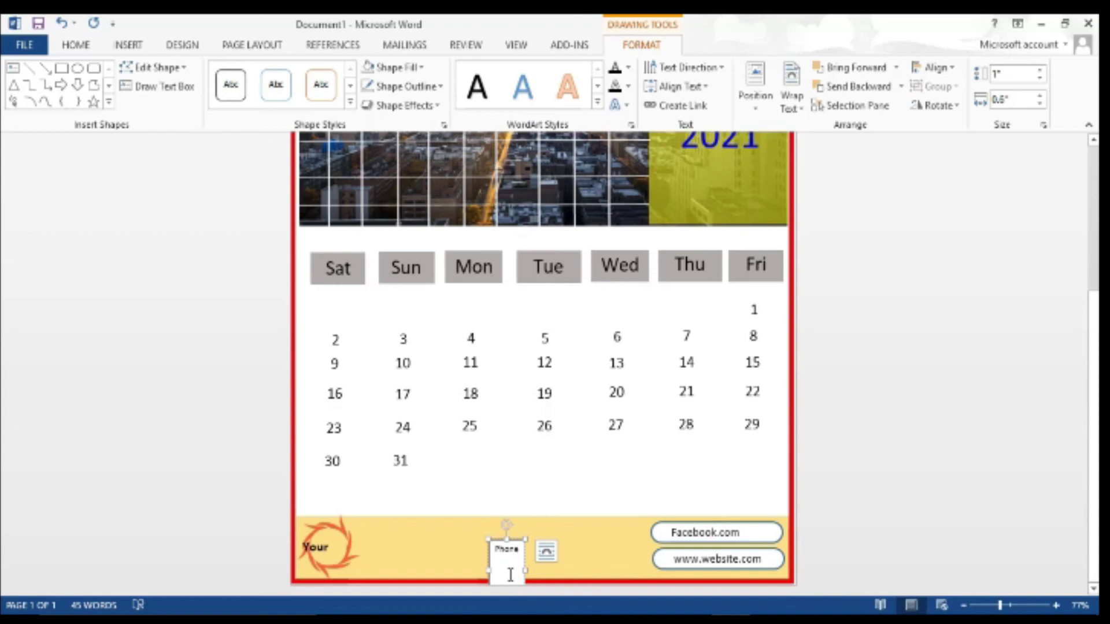
{"action": "left_click", "coordinate": [81, 46]}
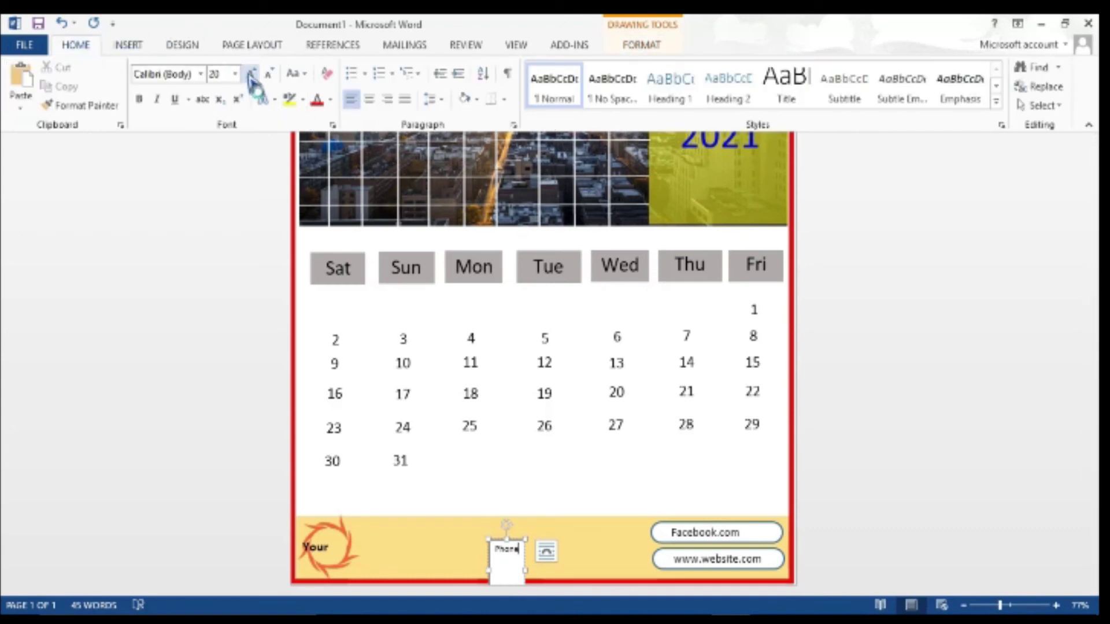
{"action": "left_click", "coordinate": [636, 47]}
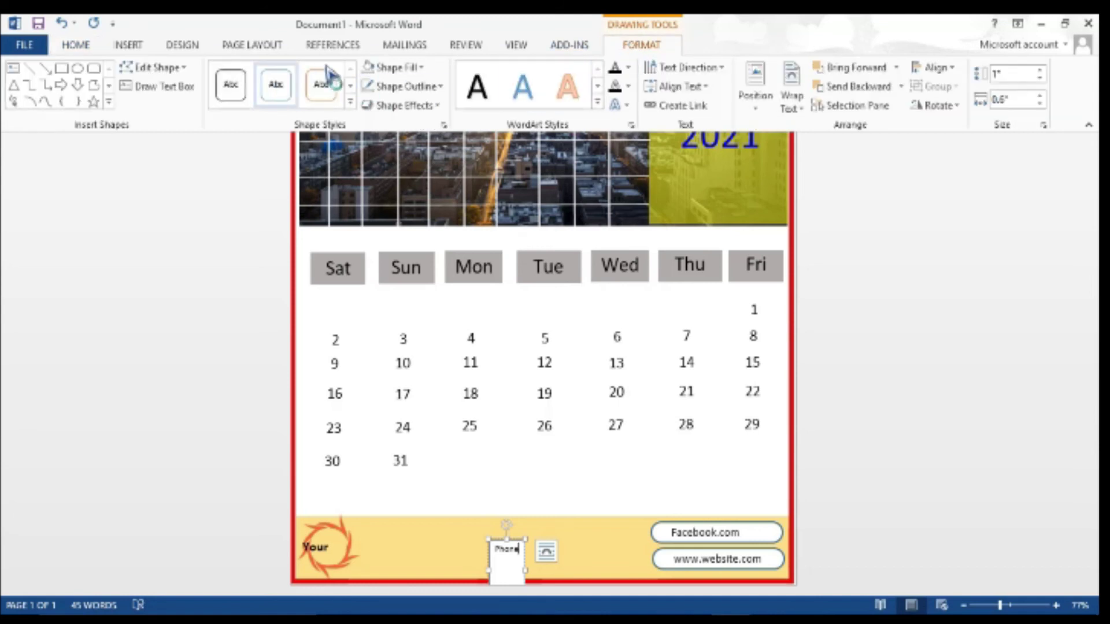
{"action": "left_click", "coordinate": [491, 541]}
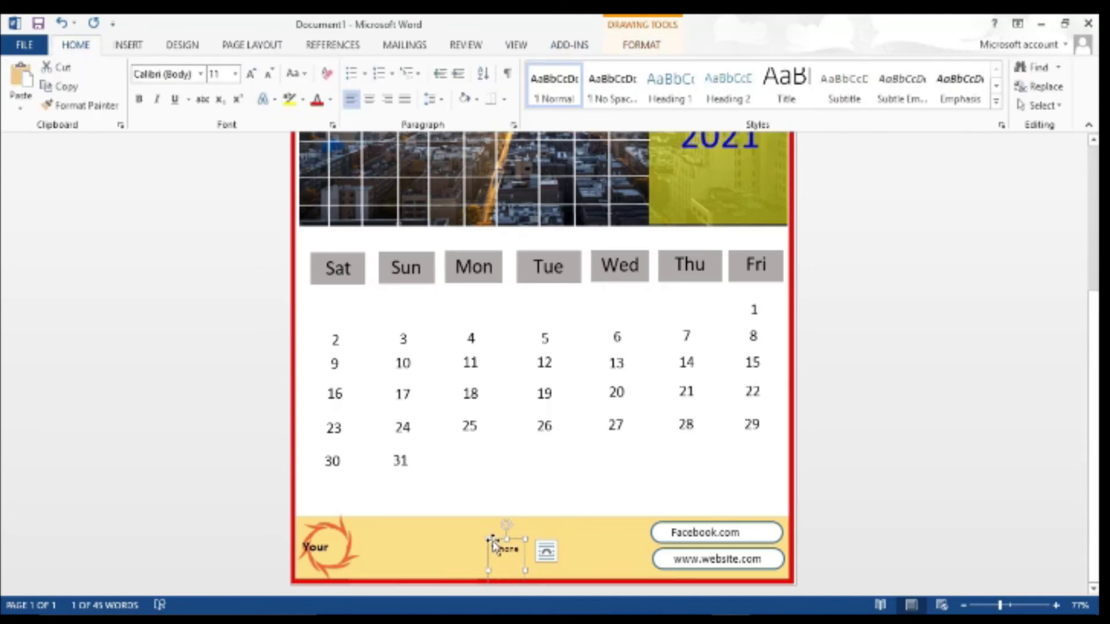
{"action": "left_click", "coordinate": [251, 73]}
{"action": "left_click", "coordinate": [250, 74]}
{"action": "left_click", "coordinate": [250, 74]}
{"action": "left_click", "coordinate": [251, 74]}
{"action": "left_click", "coordinate": [250, 74]}
{"action": "left_click", "coordinate": [250, 74]}
{"action": "left_click", "coordinate": [250, 75]}
{"action": "mouse_move", "coordinate": [503, 538]}
{"action": "left_mouse_down"}
{"action": "mouse_move", "coordinate": [441, 522]}
{"action": "mouse_move", "coordinate": [471, 592]}
{"action": "mouse_move", "coordinate": [460, 558]}
{"action": "mouse_move", "coordinate": [502, 526]}
{"action": "left_mouse_up"}
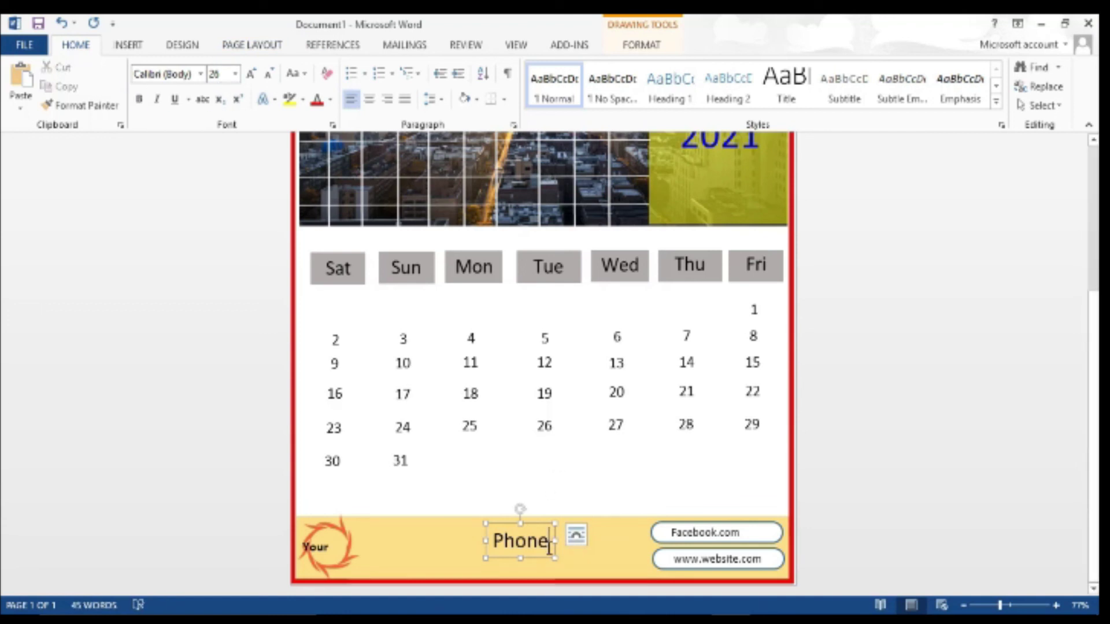
{"action": "type", "text": ":0100"}
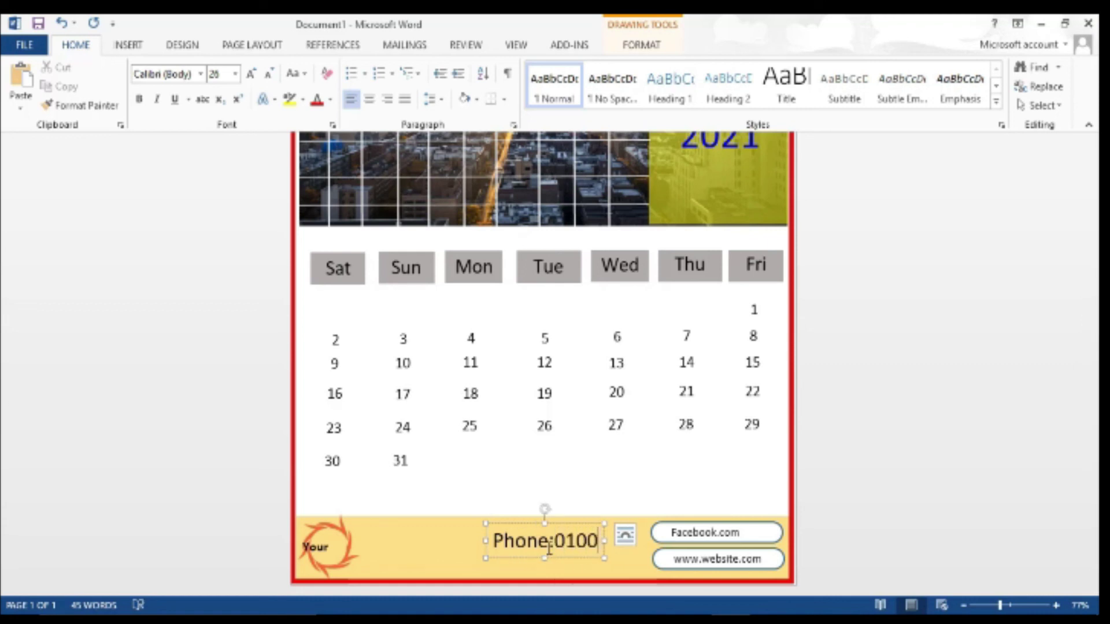
{"action": "type", "text": "0-0000"}
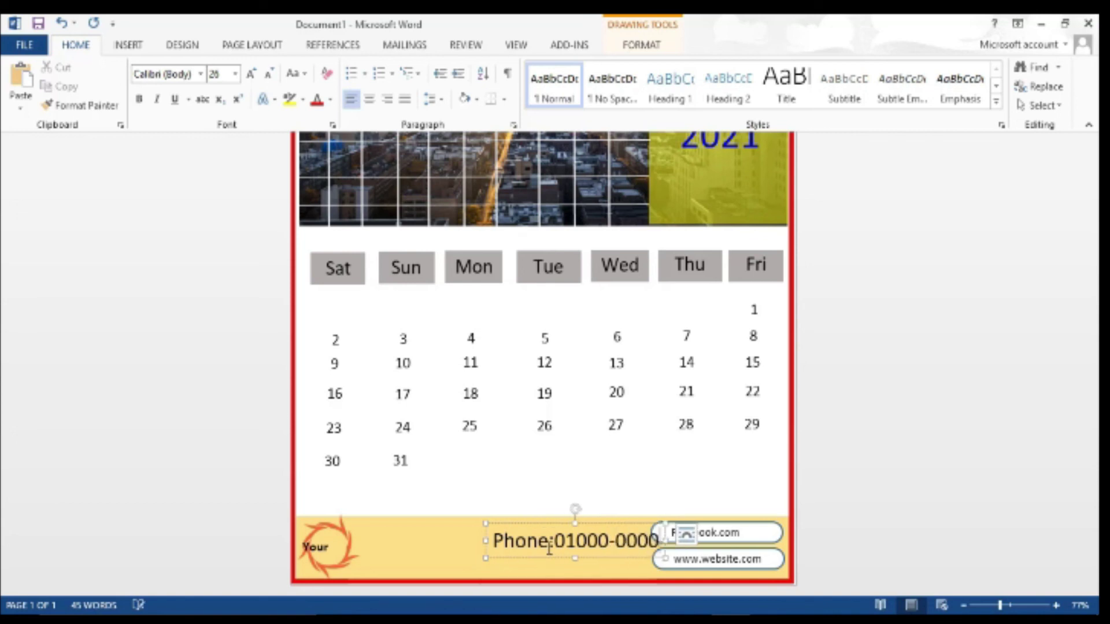
{"action": "type", "text": "00"}
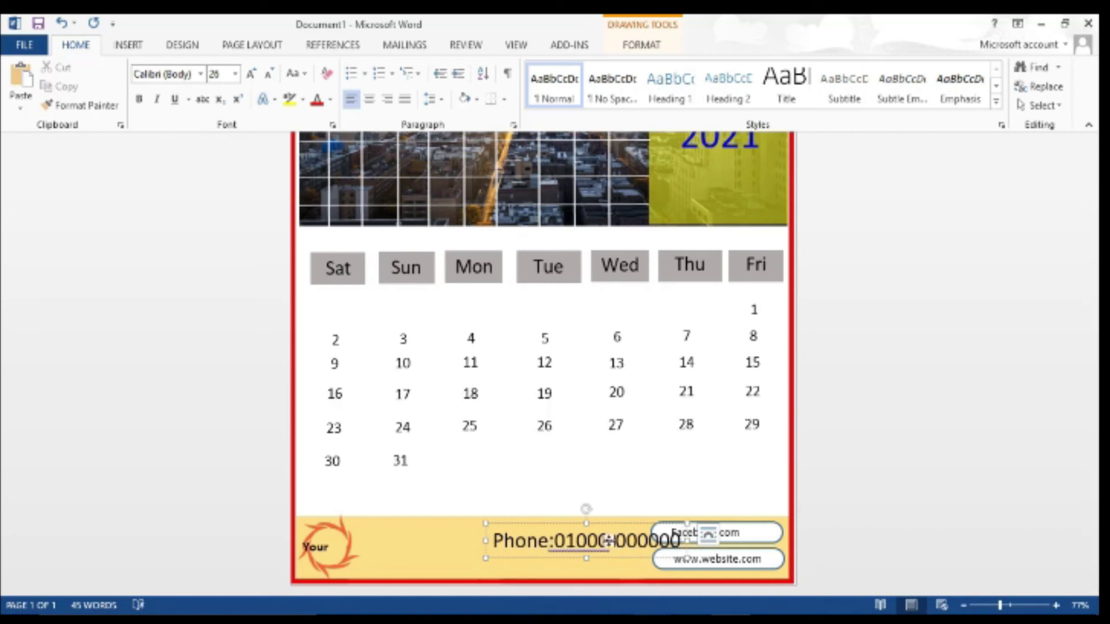
{"action": "left_click_drag", "start_coordinate": [582, 546], "coordinate": [570, 493]}
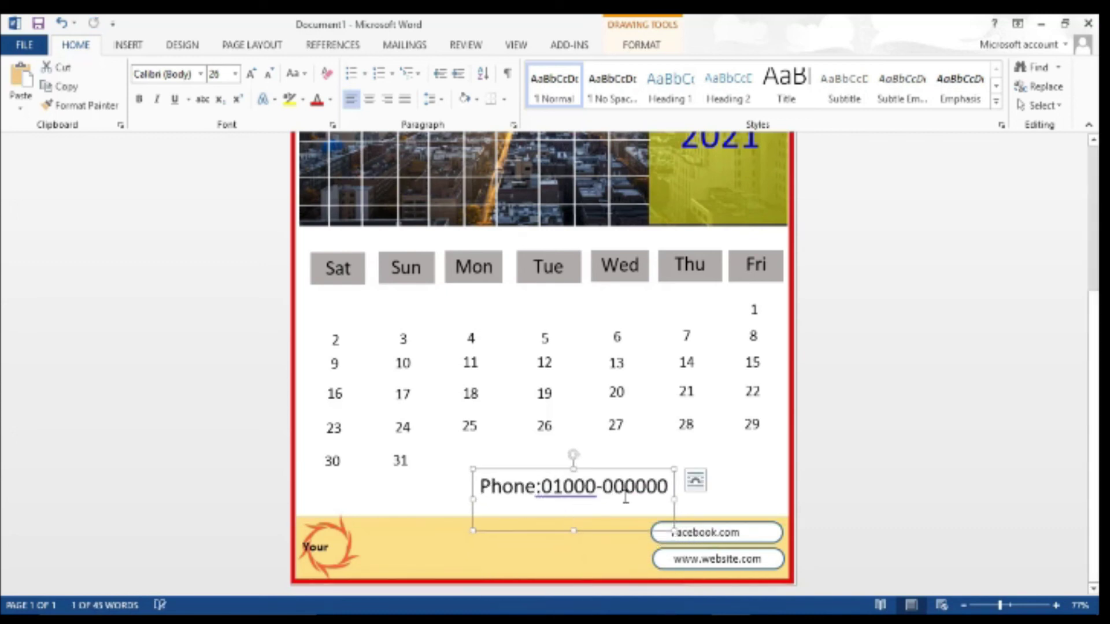
{"action": "left_click", "coordinate": [664, 487]}
{"action": "type", "text": "01"}
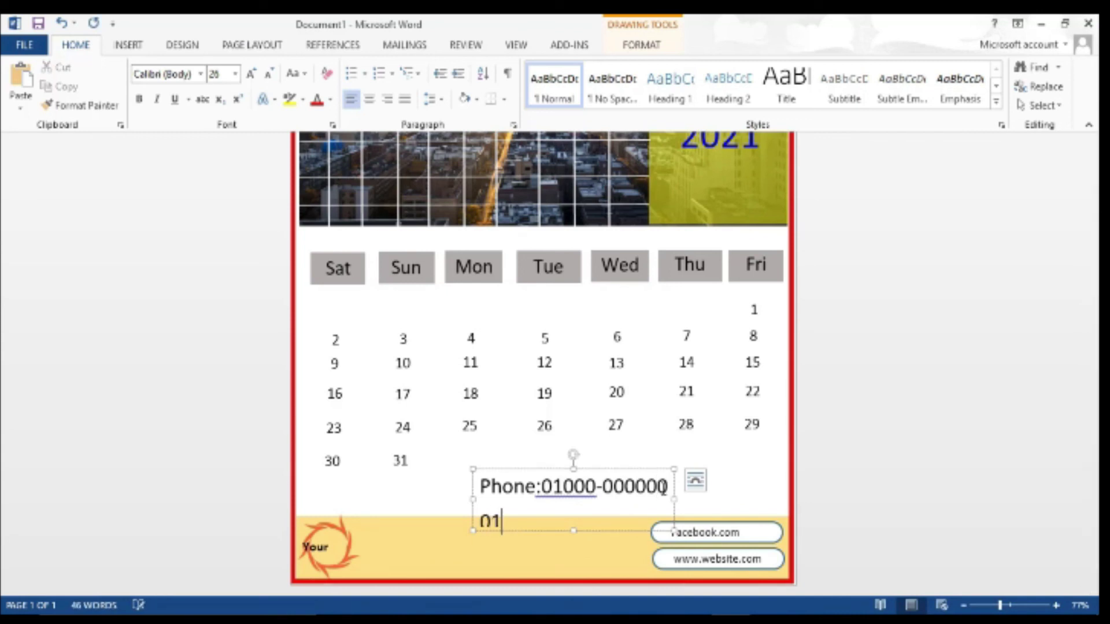
{"action": "type", "text": "0"}
{"action": "type", "text": "0"}
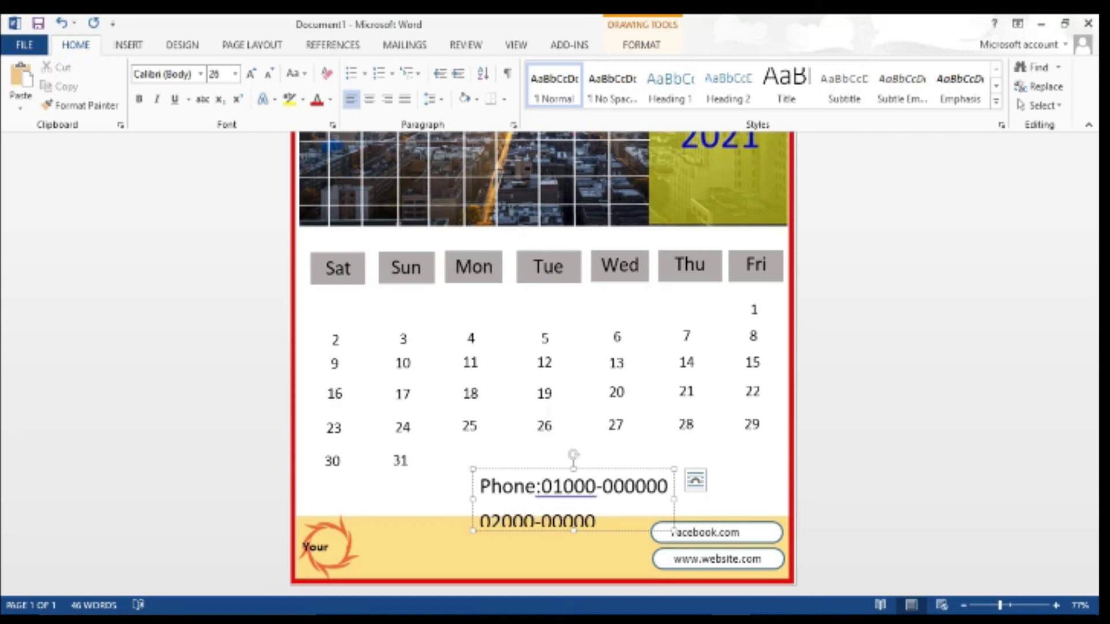
{"action": "left_click_drag", "start_coordinate": [601, 523], "coordinate": [480, 485]}
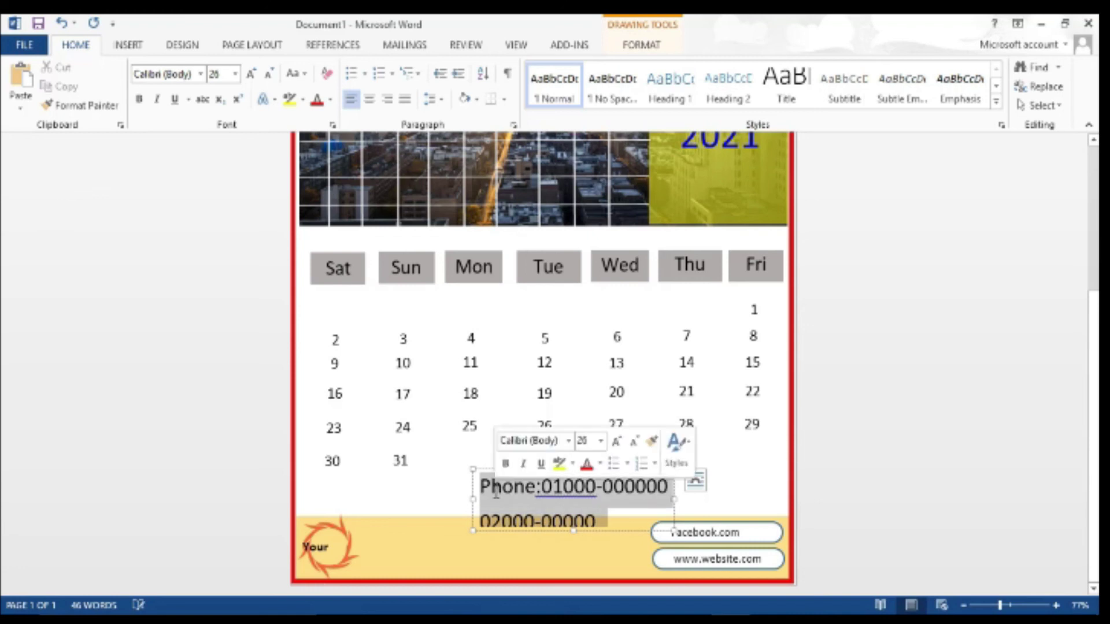
{"action": "left_click", "coordinate": [370, 100]}
{"action": "left_click", "coordinate": [516, 522]}
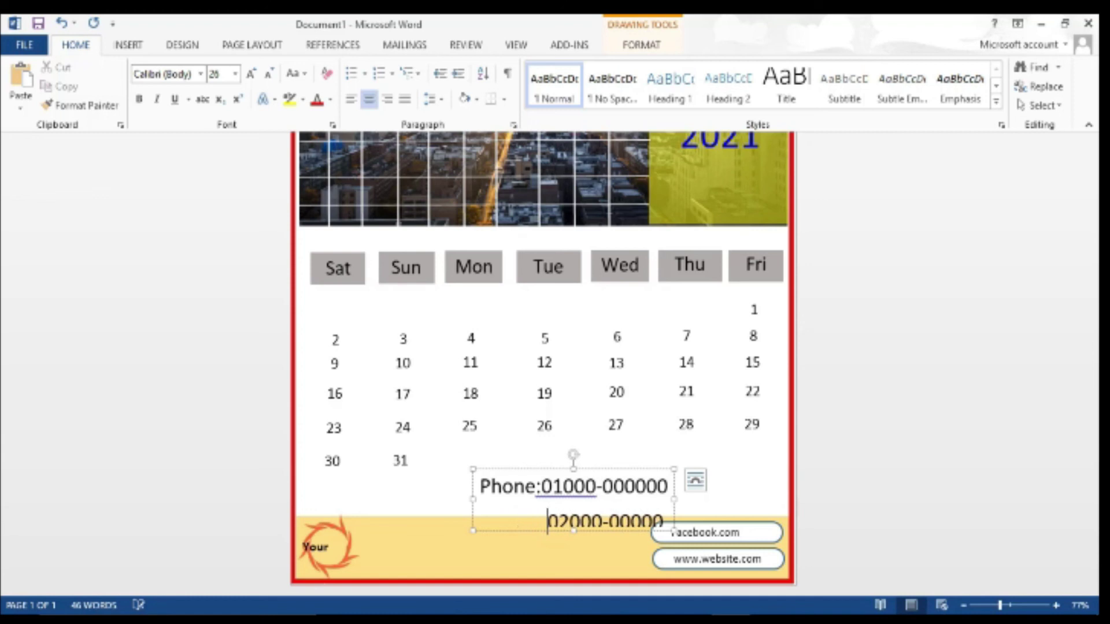
Tighten the line spacing between the two phone number lines
{"action": "left_click_drag", "start_coordinate": [480, 484], "coordinate": [664, 523]}
{"action": "left_click", "coordinate": [441, 100]}
{"action": "left_click", "coordinate": [442, 113]}
{"action": "left_click", "coordinate": [440, 100]}
{"action": "left_click", "coordinate": [461, 287]}
{"action": "left_click", "coordinate": [488, 486]}
Move the phone box back into the yellow footer and shrink its text to 20 pt
{"action": "left_click_drag", "start_coordinate": [512, 473], "coordinate": [486, 520]}
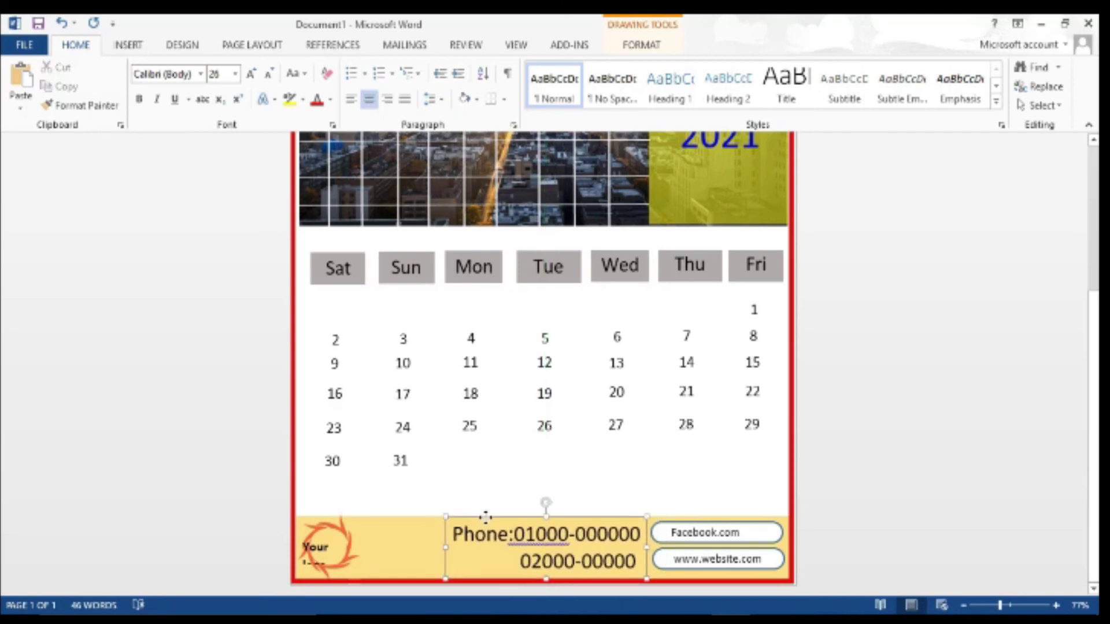
{"action": "left_click", "coordinate": [269, 74]}
{"action": "left_click", "coordinate": [269, 74]}
{"action": "left_click", "coordinate": [268, 74]}
{"action": "left_click", "coordinate": [268, 74]}
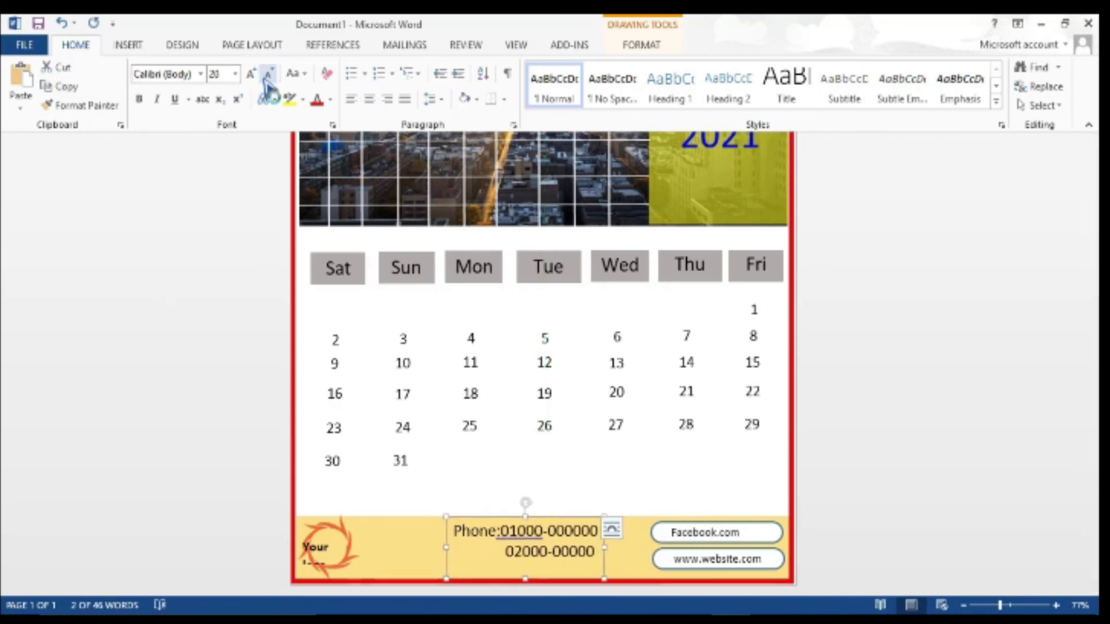
{"action": "left_click", "coordinate": [269, 74]}
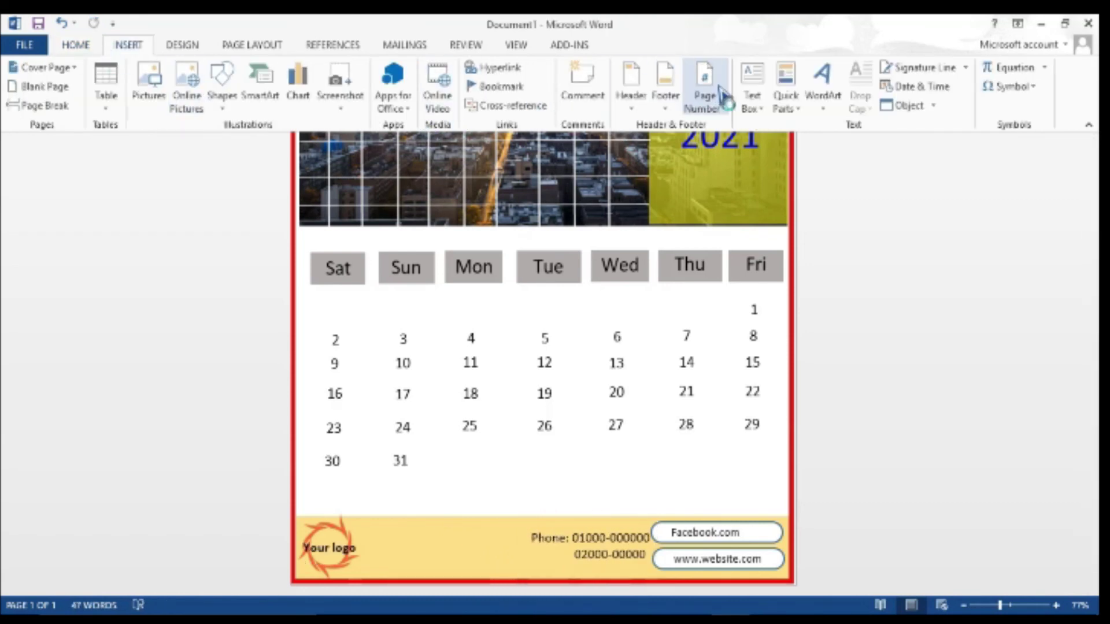
Add a 'Company name:' text box, fixing its spelling, and move it into the footer
{"action": "left_click", "coordinate": [752, 96]}
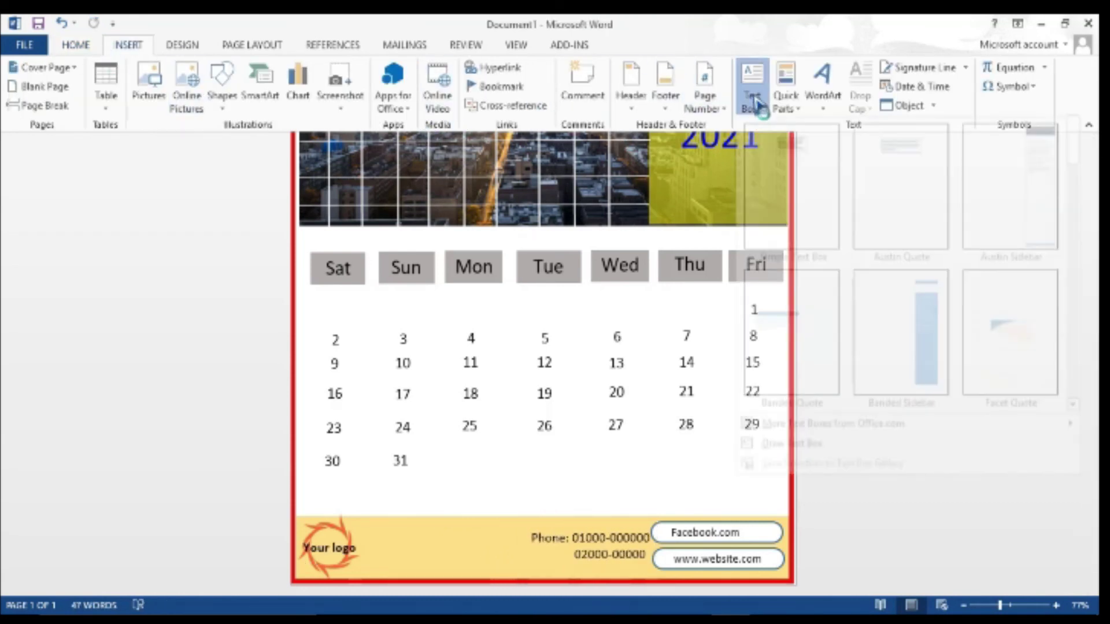
{"action": "type", "text": "Com"}
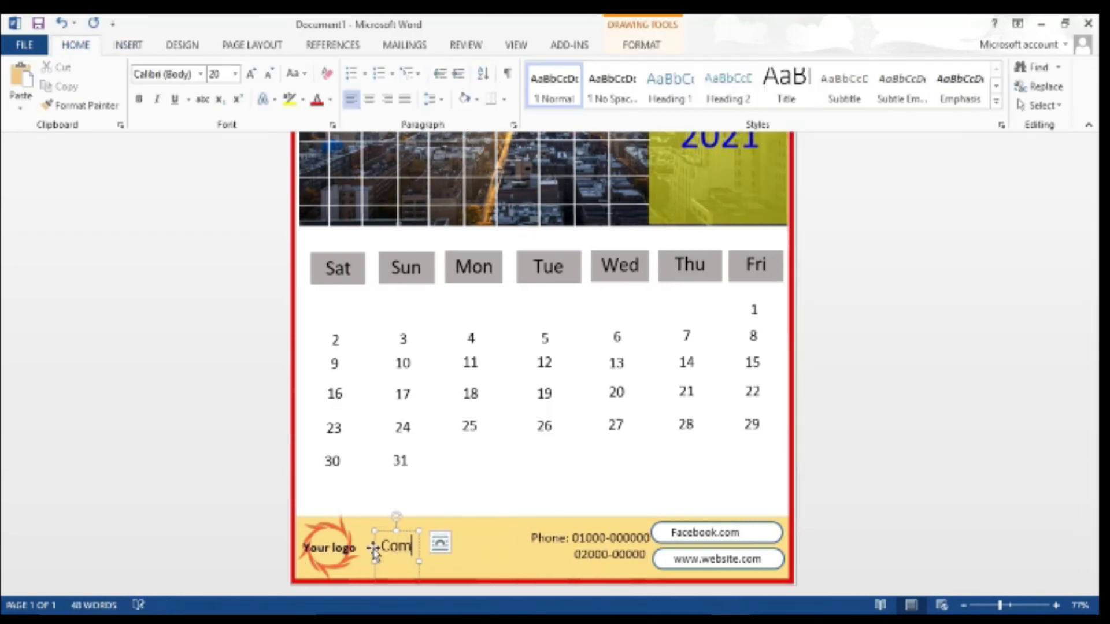
{"action": "type", "text": "pane"}
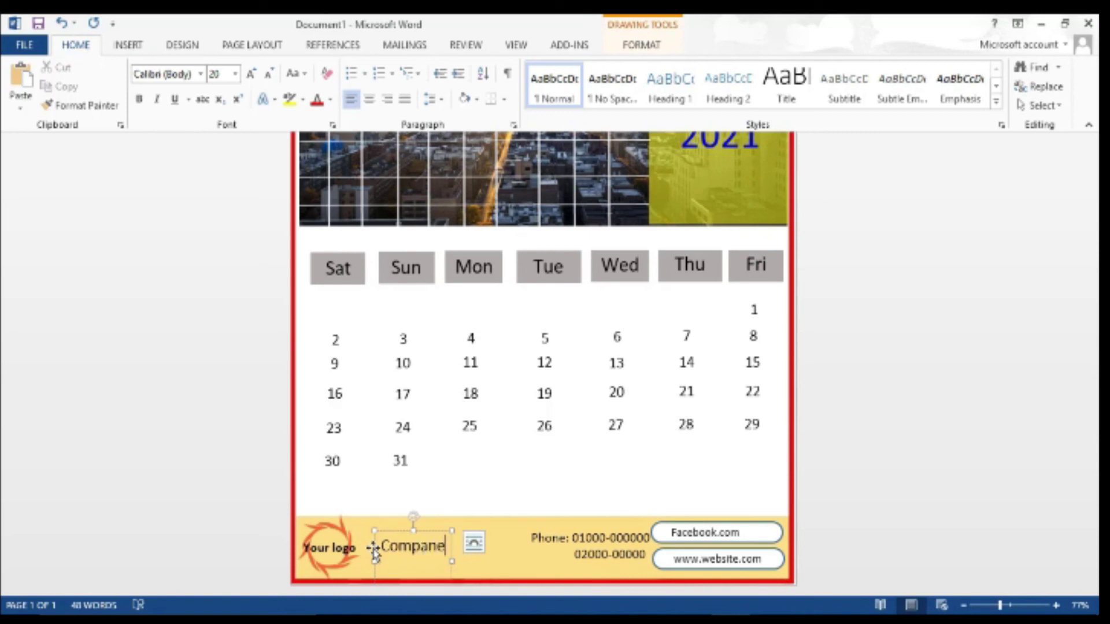
{"action": "key", "text": "BackSpace"}
{"action": "key", "text": "BackSpace"}
{"action": "type", "text": "name"}
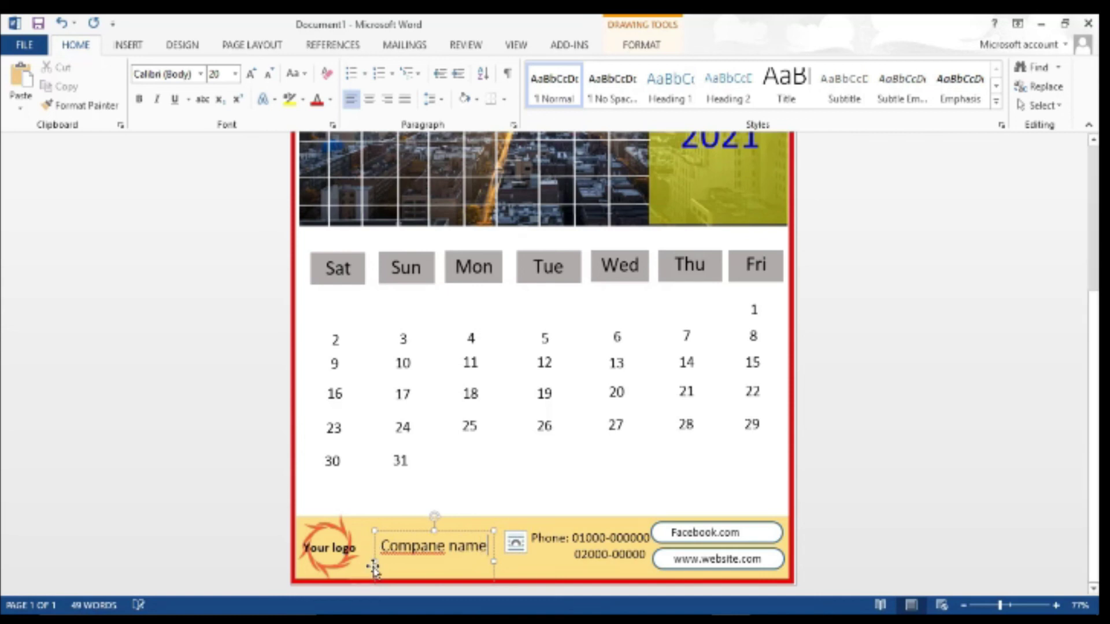
{"action": "right_click", "coordinate": [415, 555]}
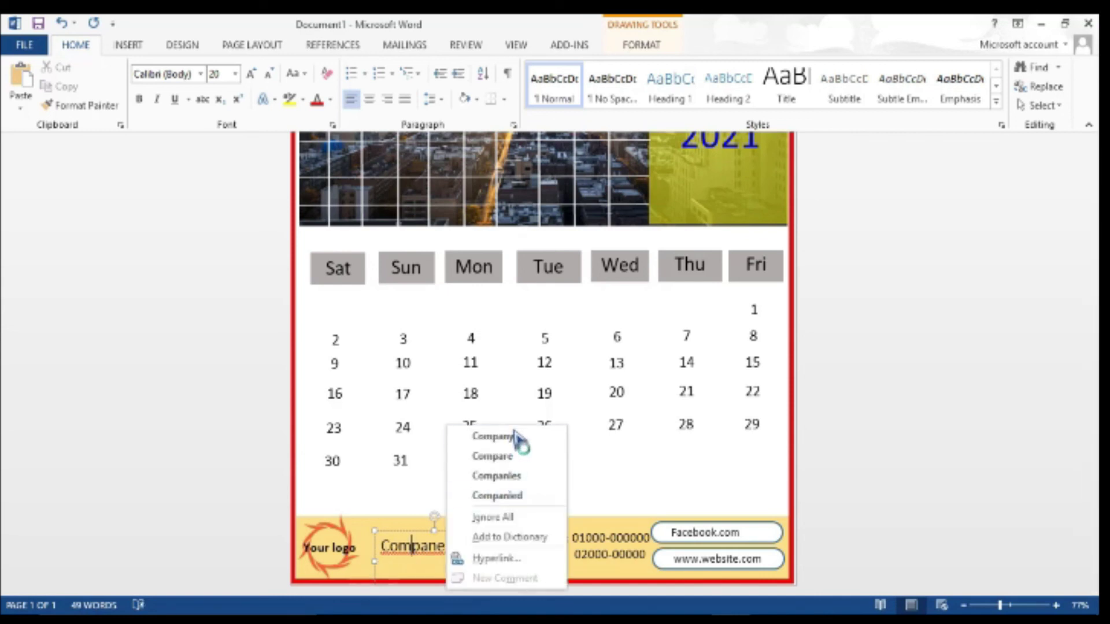
{"action": "left_click", "coordinate": [492, 436]}
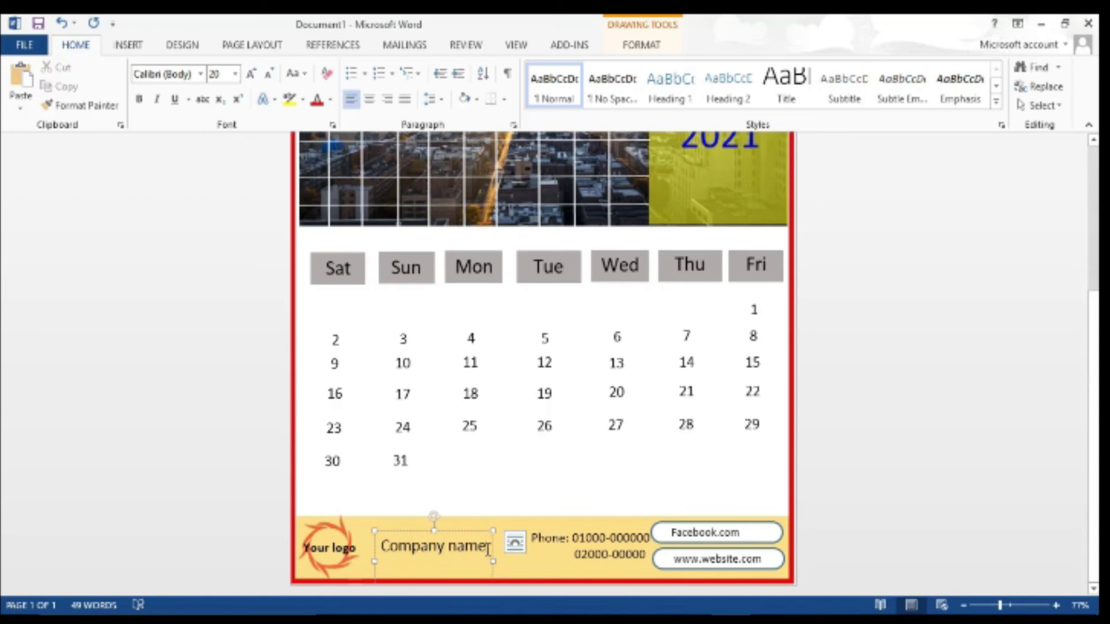
{"action": "type", "text": ":"}
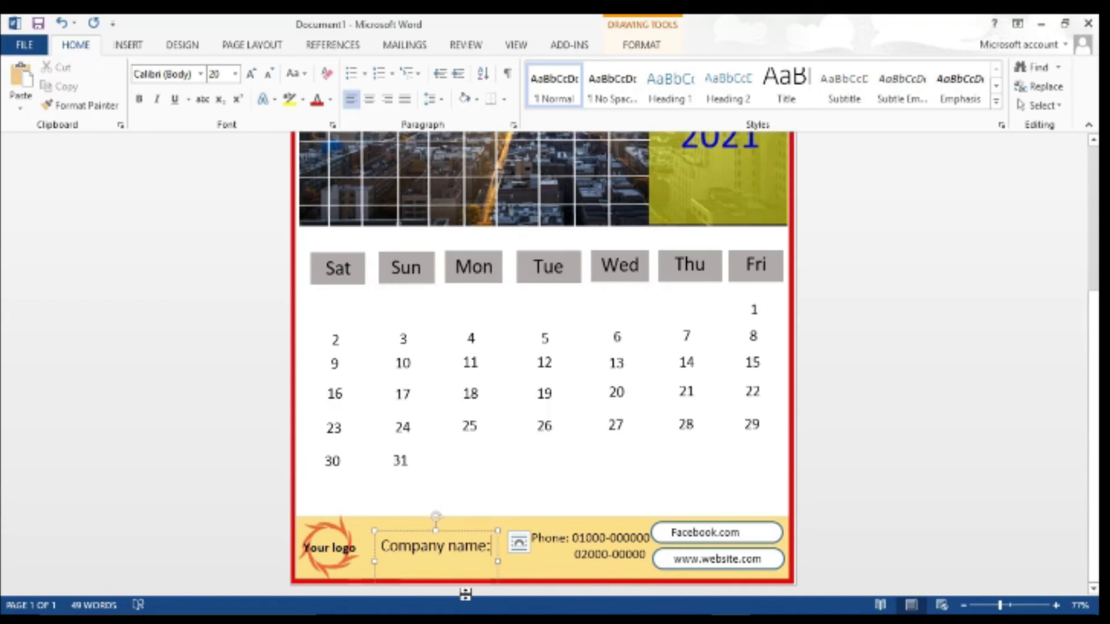
{"action": "mouse_move", "coordinate": [434, 537]}
{"action": "left_mouse_down"}
{"action": "mouse_move", "coordinate": [422, 559]}
{"action": "mouse_move", "coordinate": [416, 510]}
{"action": "left_mouse_up"}
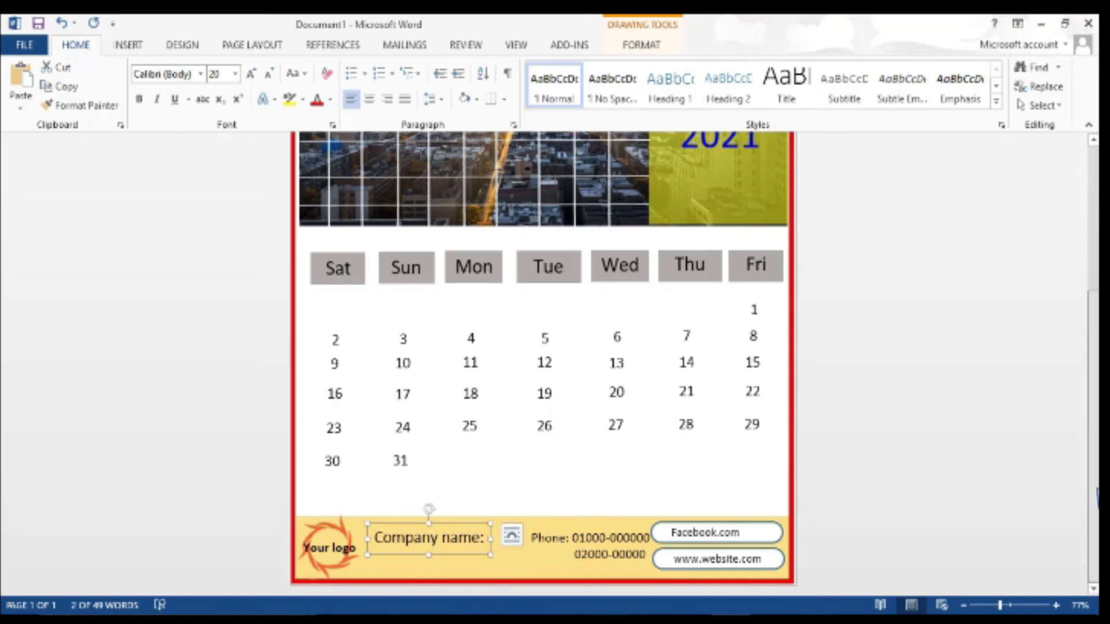
Deselect the company name box and zoom out to view the entire calendar page
{"action": "left_click", "coordinate": [829, 464]}
{"action": "scroll", "coordinate": [829, 464], "scroll_direction": "up", "scroll_amount": 5}
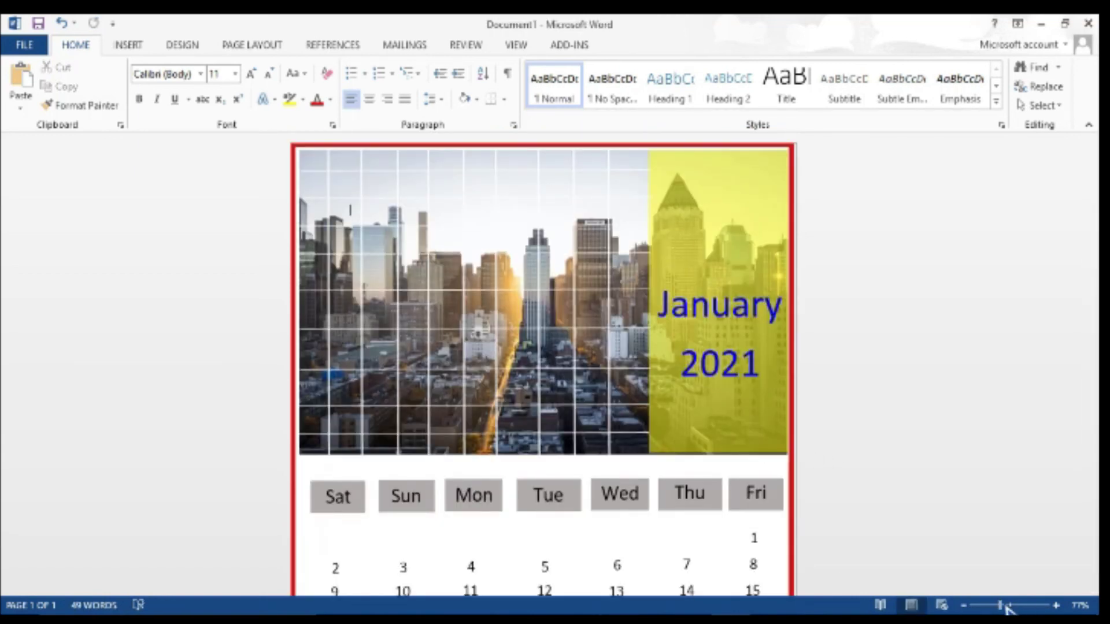
{"action": "left_click_drag", "start_coordinate": [1001, 607], "coordinate": [989, 607]}
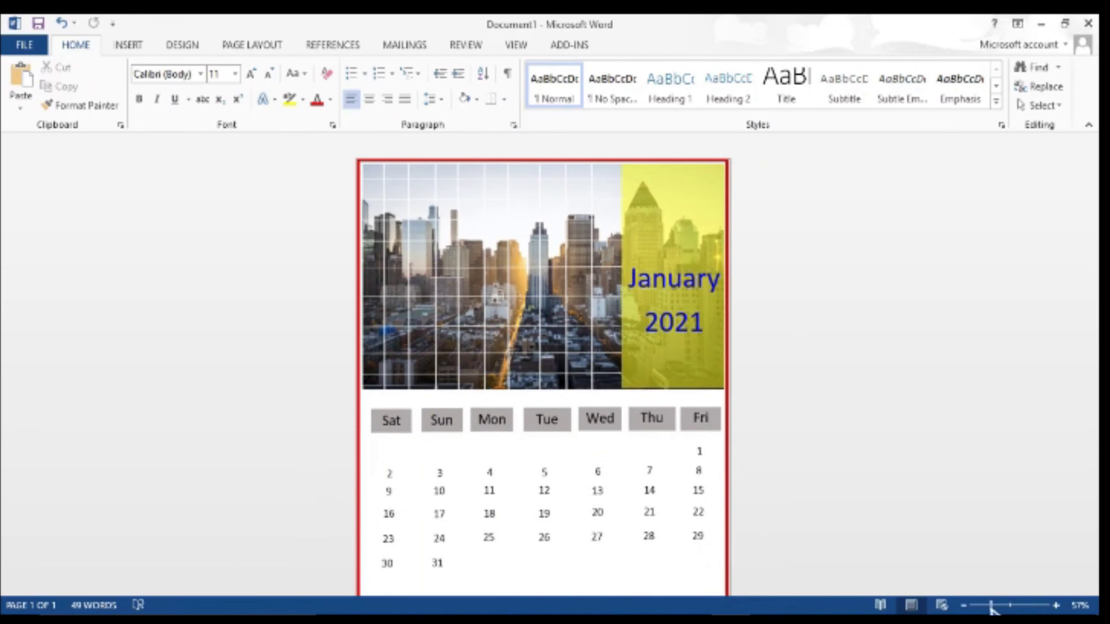